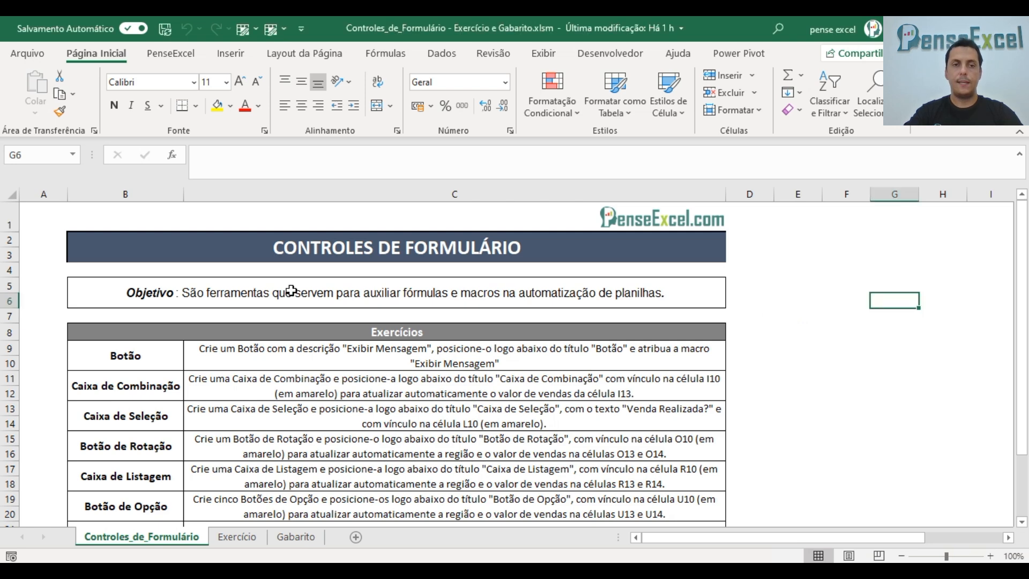
Step: Examine the form-control exercise list and the matching control sections on the Exercício sheet, including the Botão instructions
click(448, 303)
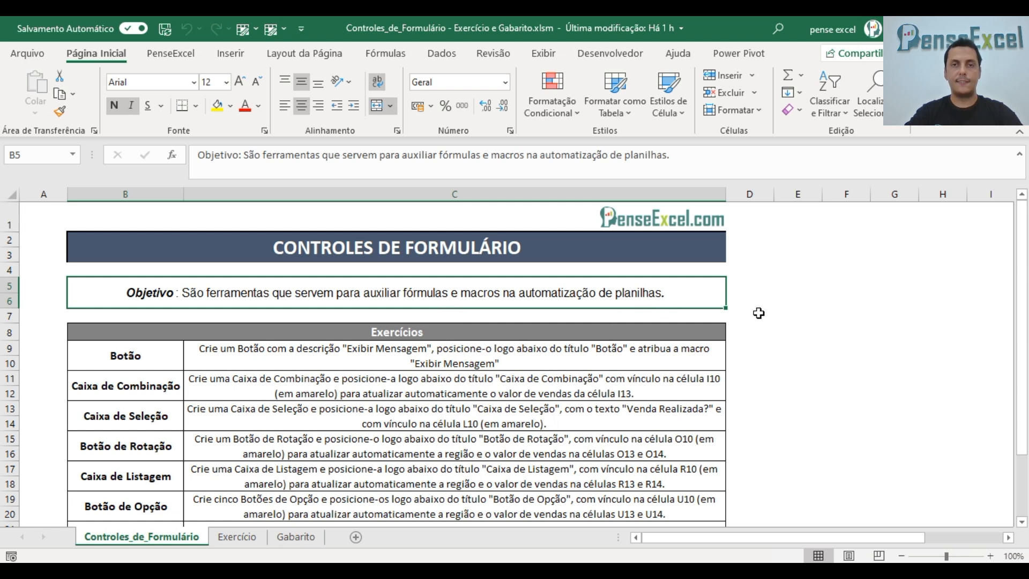
click(241, 361)
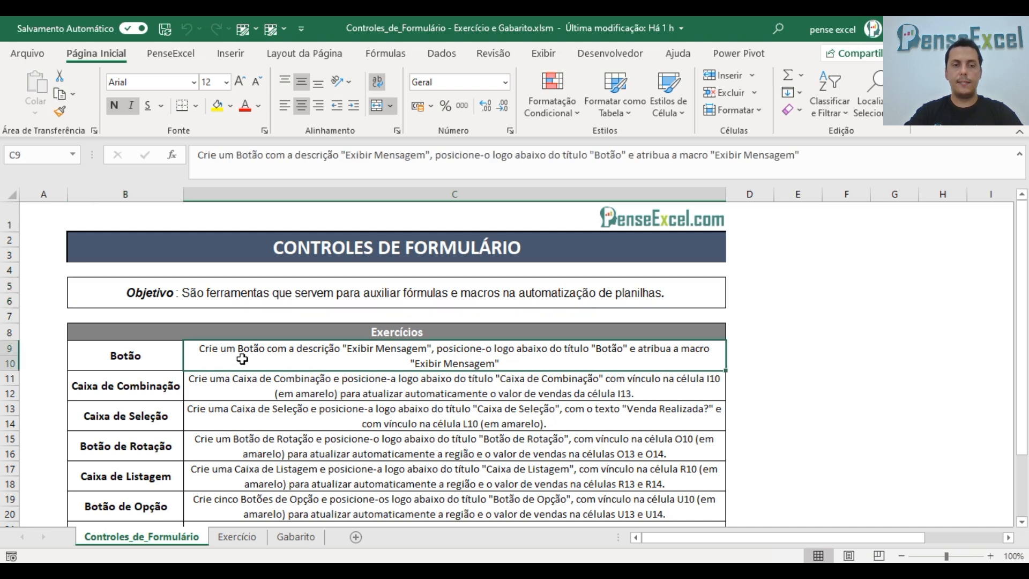
drag(148, 360, 153, 503)
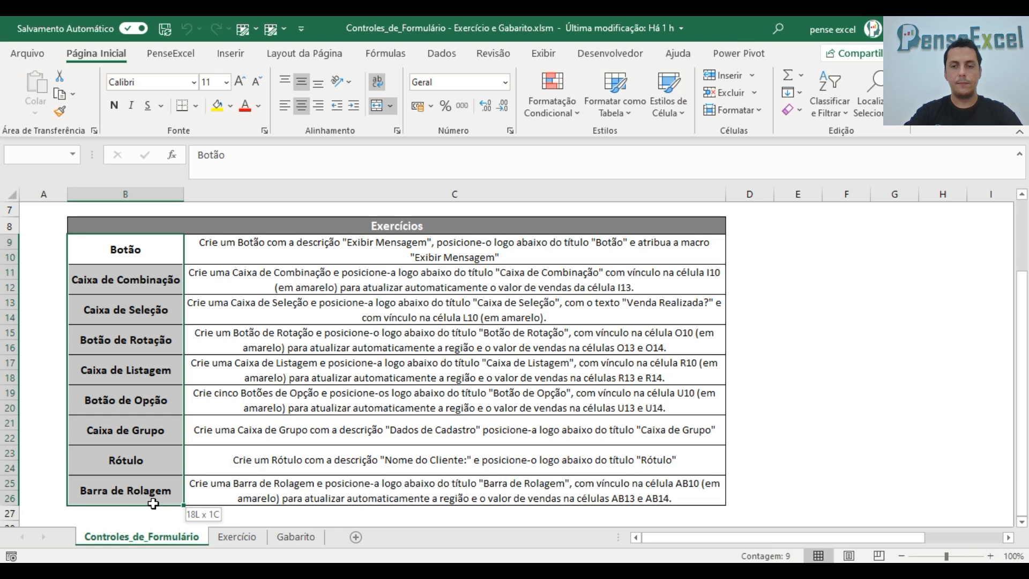
click(227, 539)
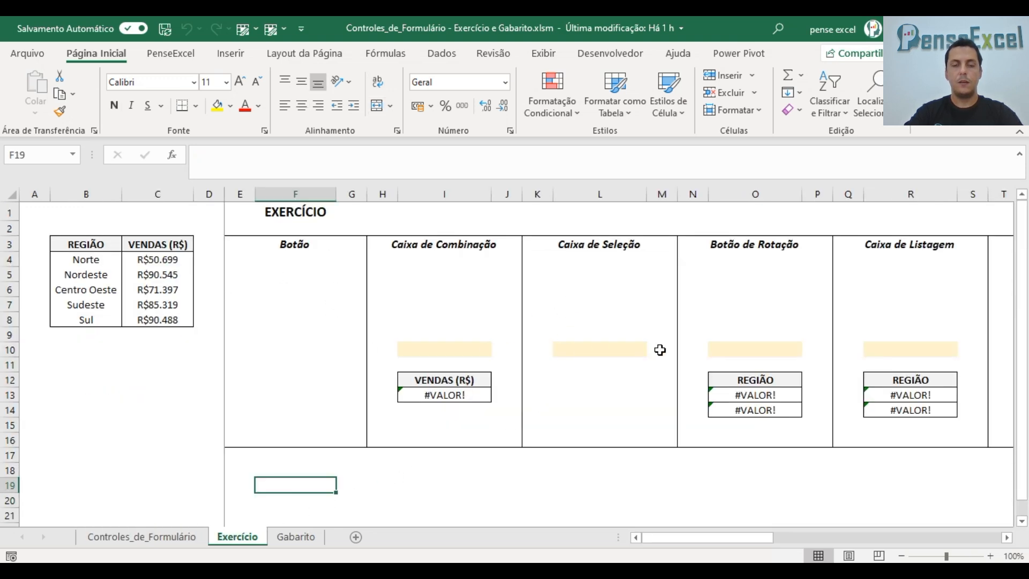
click(273, 274)
click(429, 270)
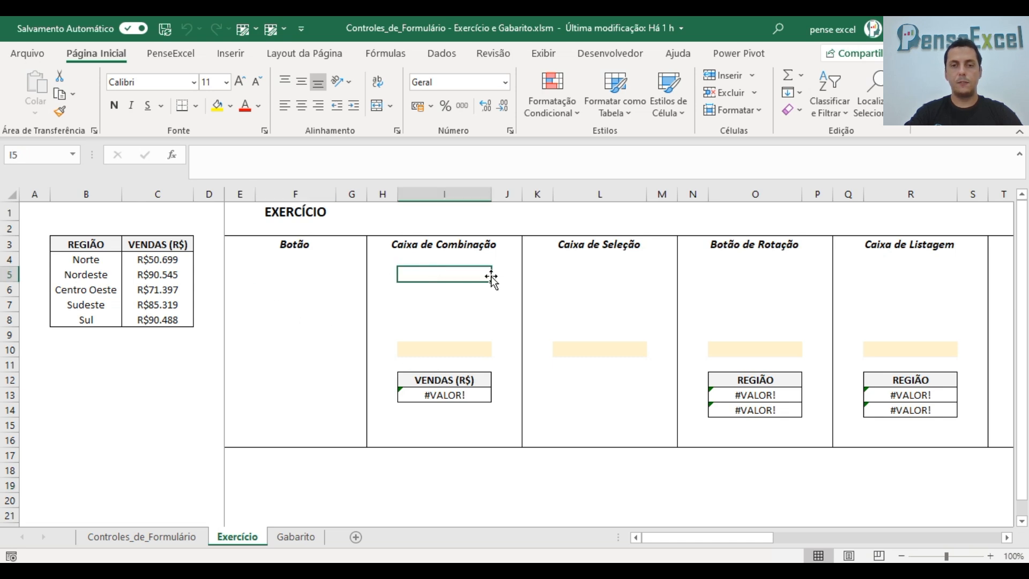
click(583, 274)
click(767, 268)
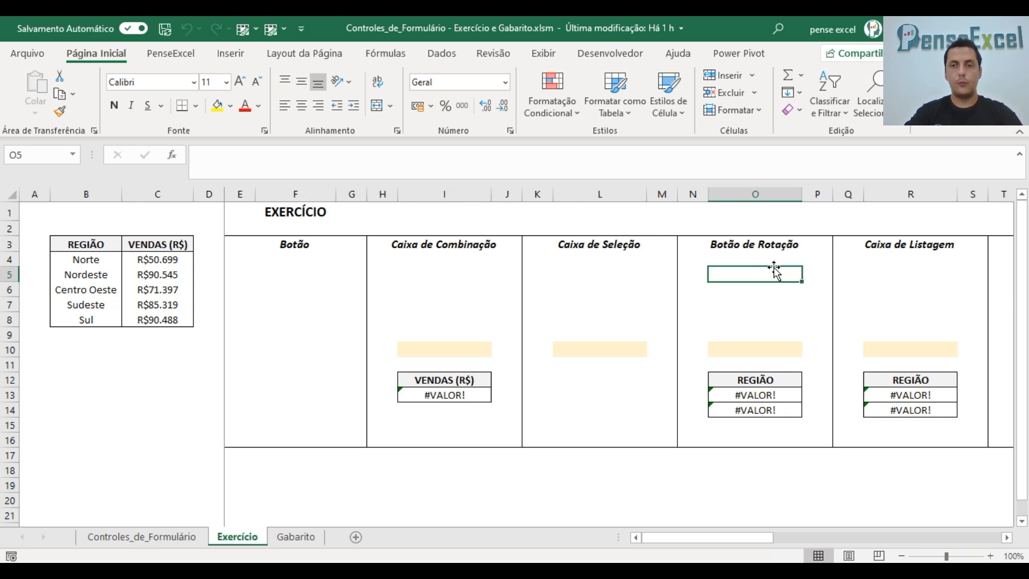
click(892, 271)
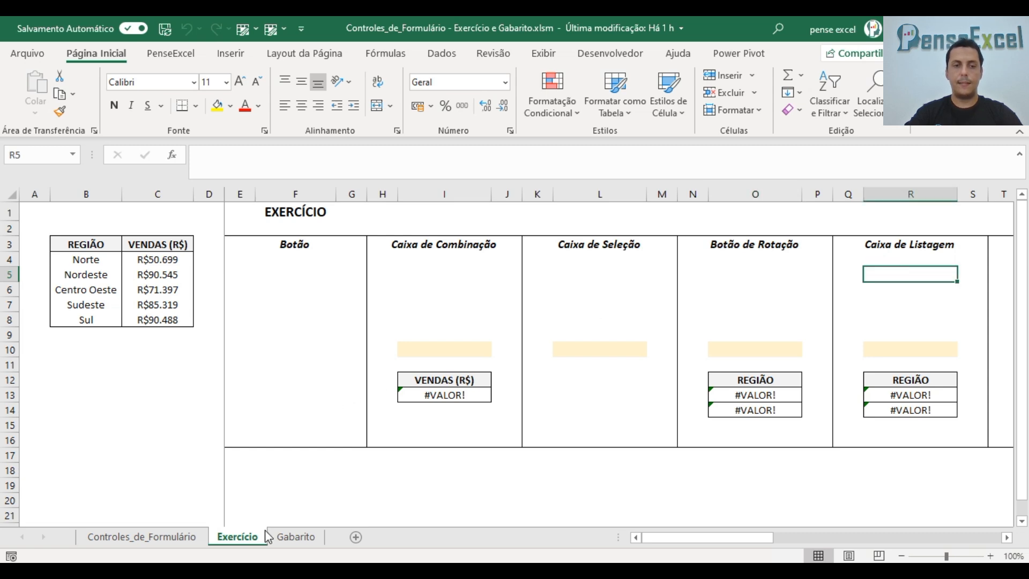
click(169, 542)
scroll(269, 331, up, 2)
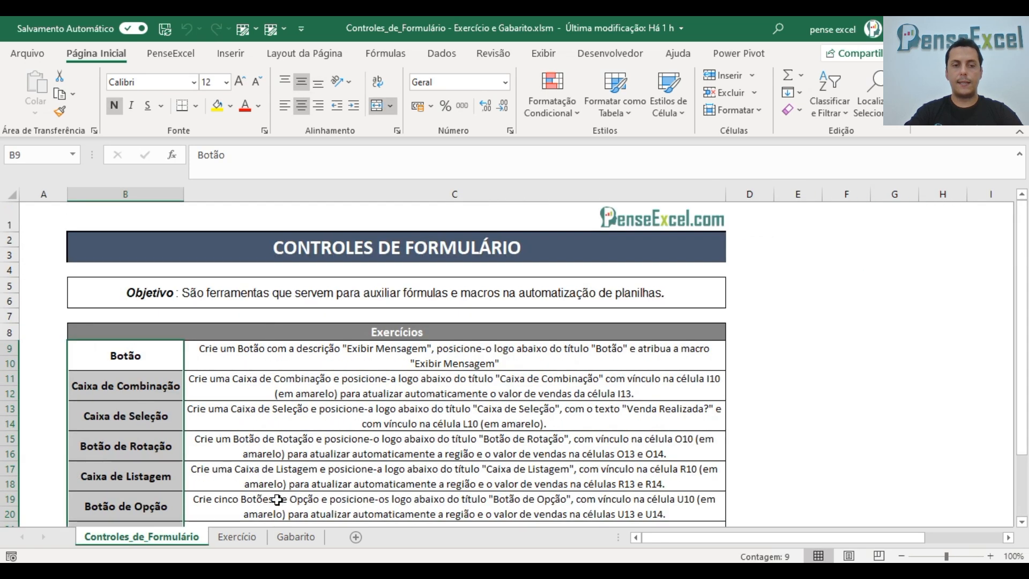
click(241, 358)
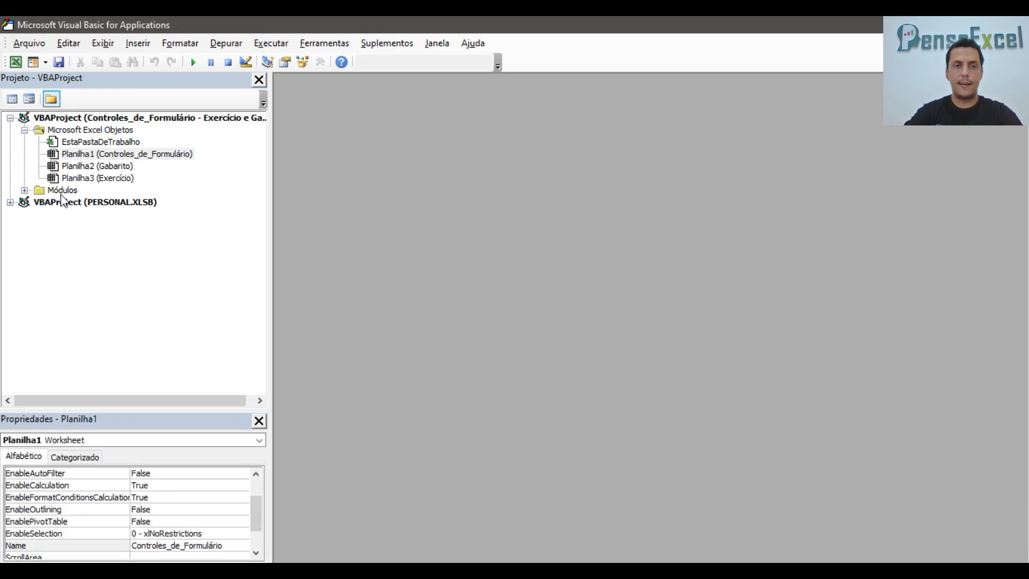
Step: Review the Exibir_Mensagem macro in Módulo1 of the VBA editor and test-run it, returning to the workbook
click(56, 191)
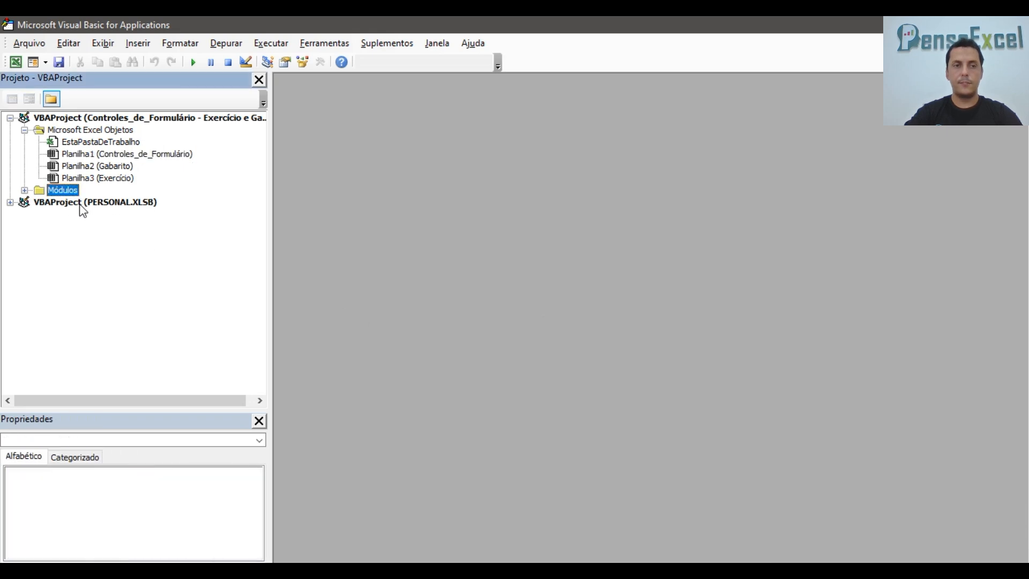
double_click(61, 194)
double_click(75, 202)
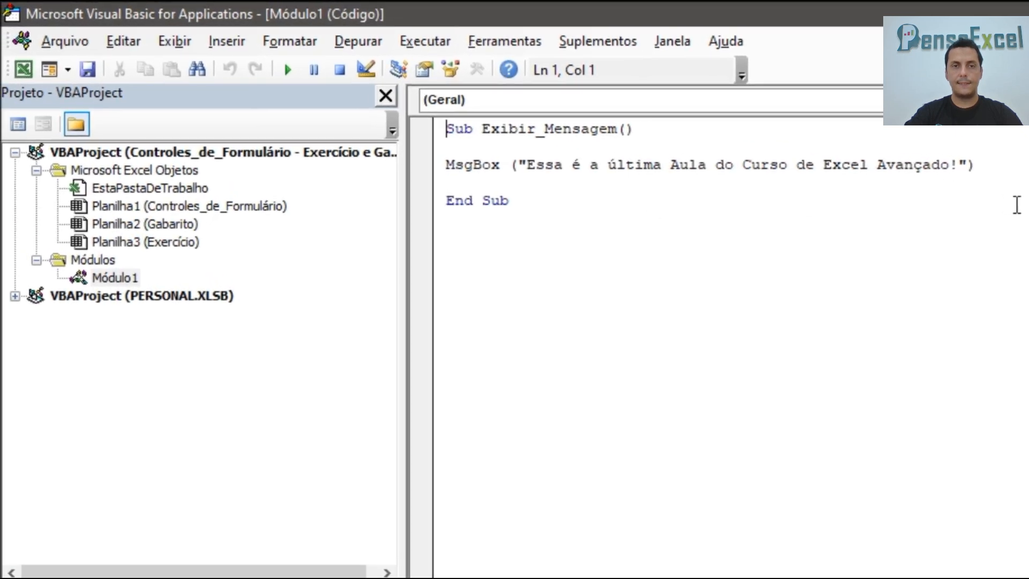
drag(526, 164, 962, 164)
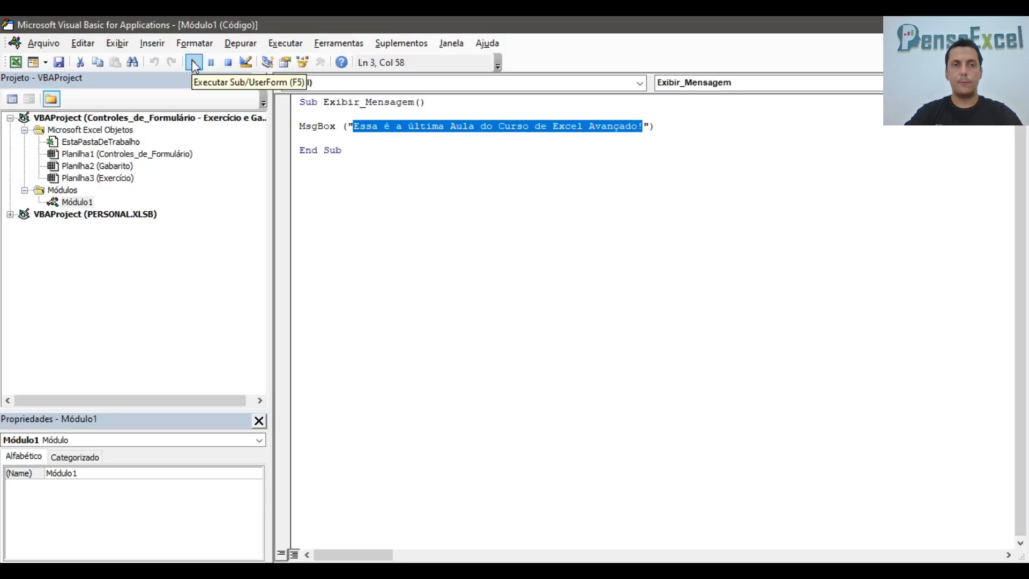
click(193, 61)
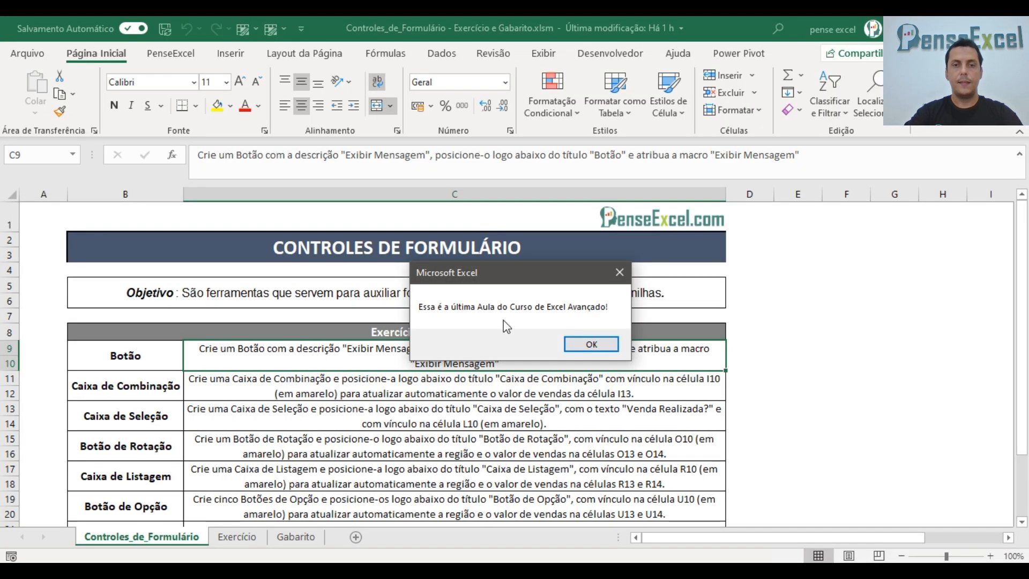
click(605, 346)
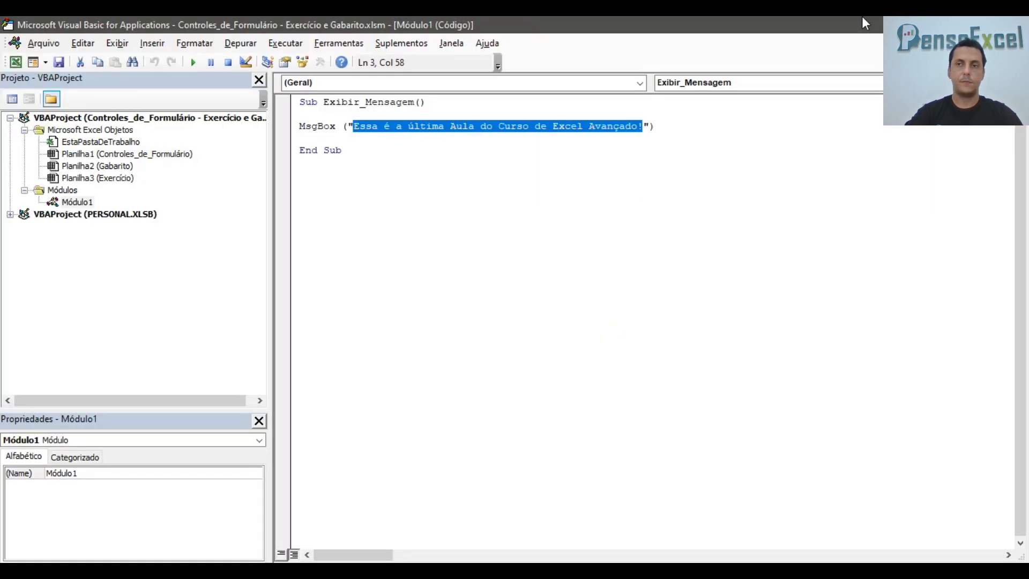
key(alt+F11)
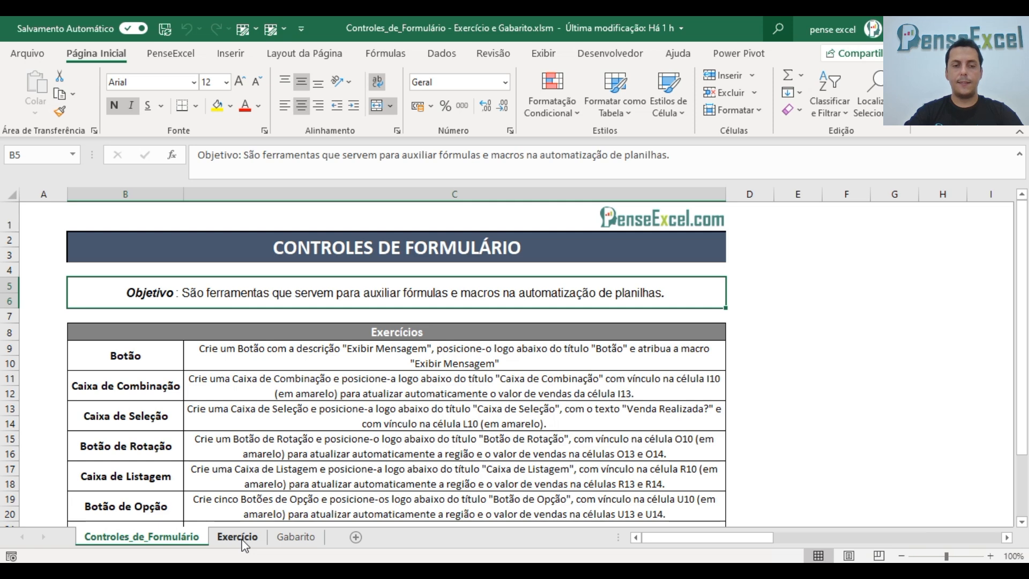
Step: Insert a form-control button under the Botão heading on the Exercício sheet, spanning about E4:G5, and assign the Exibir_Mensagem macro
click(242, 541)
click(310, 279)
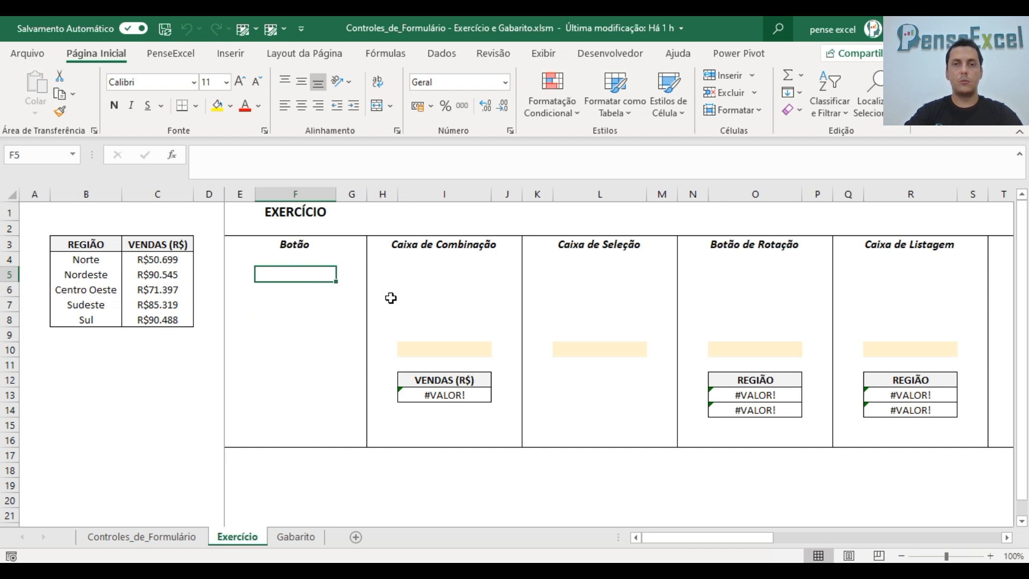
click(616, 54)
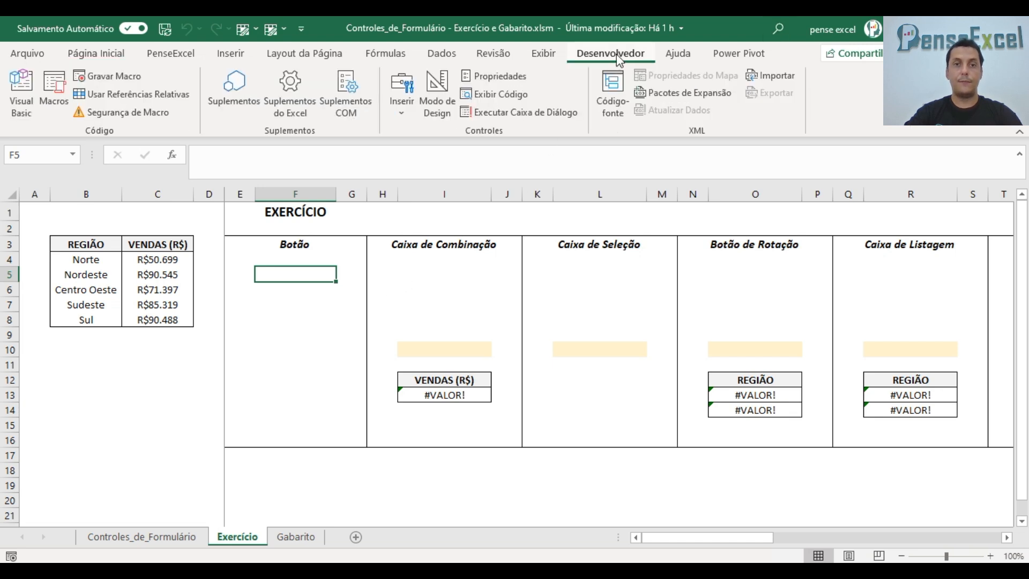
click(402, 113)
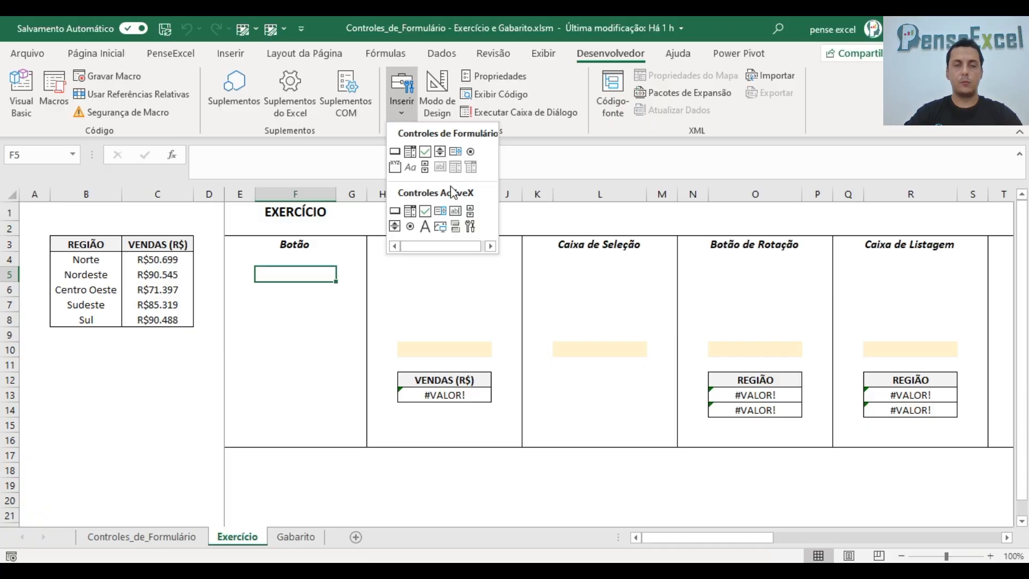
click(395, 153)
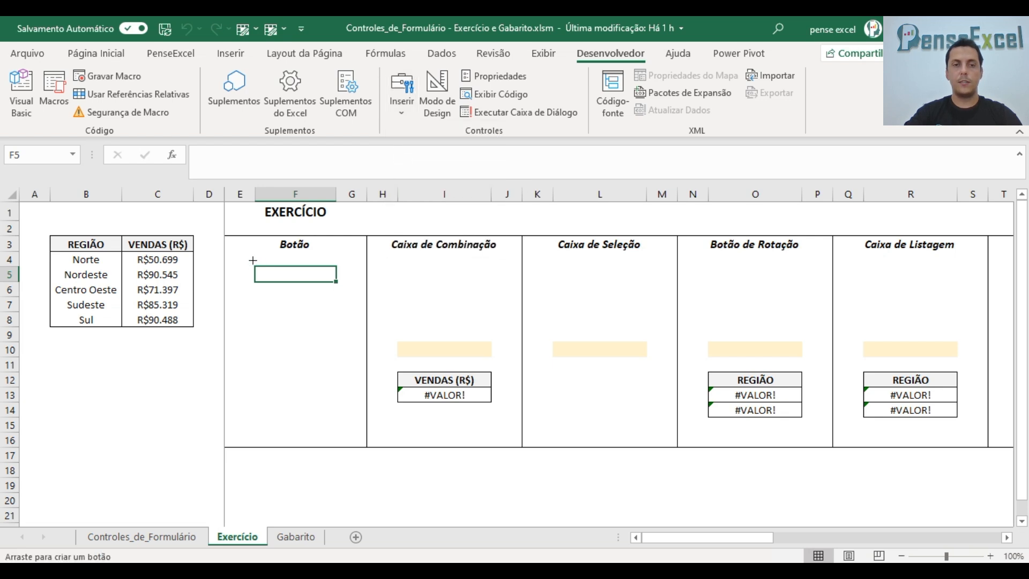
drag(253, 260, 368, 294)
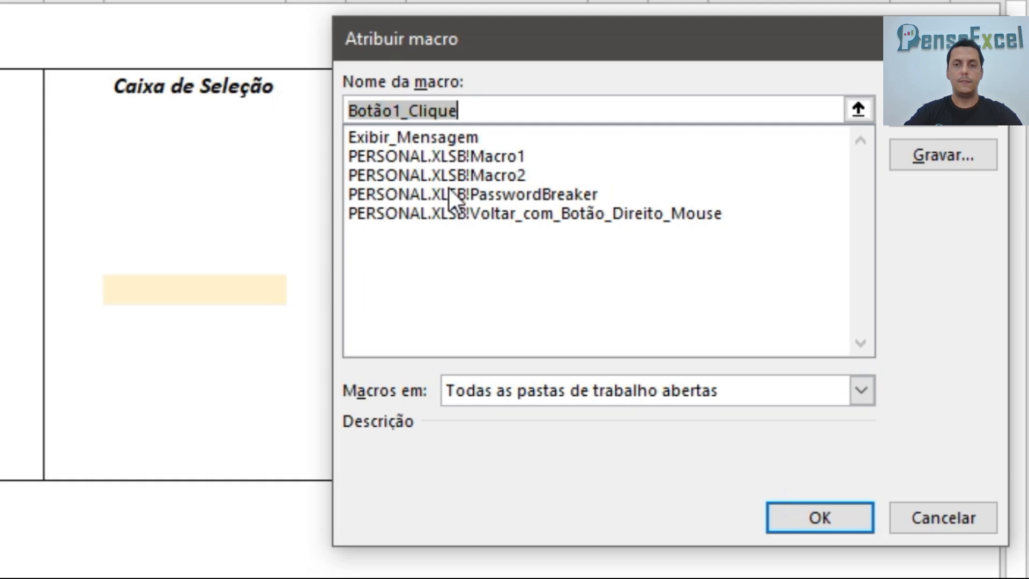
click(423, 134)
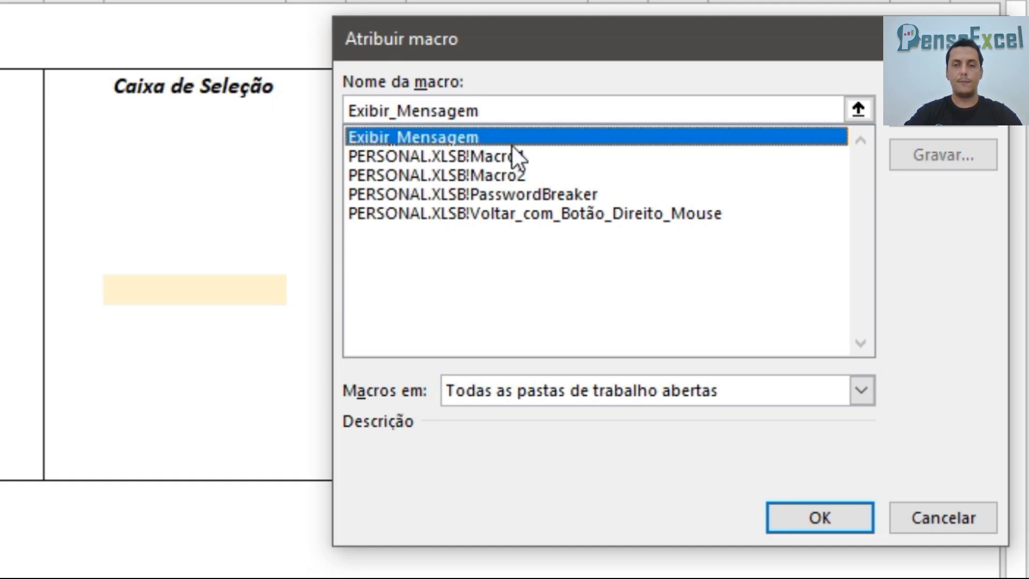
click(841, 515)
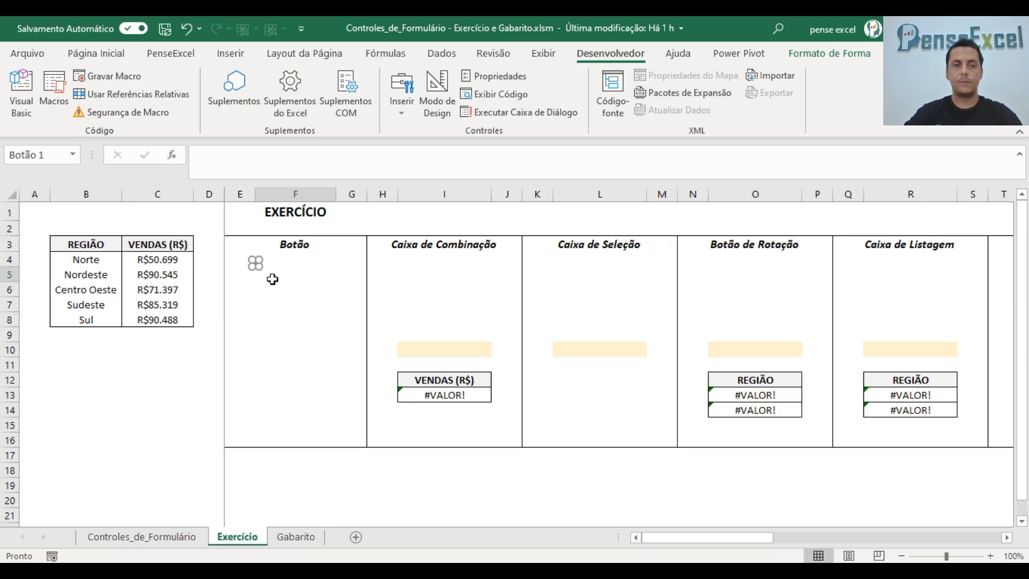
drag(258, 264, 358, 287)
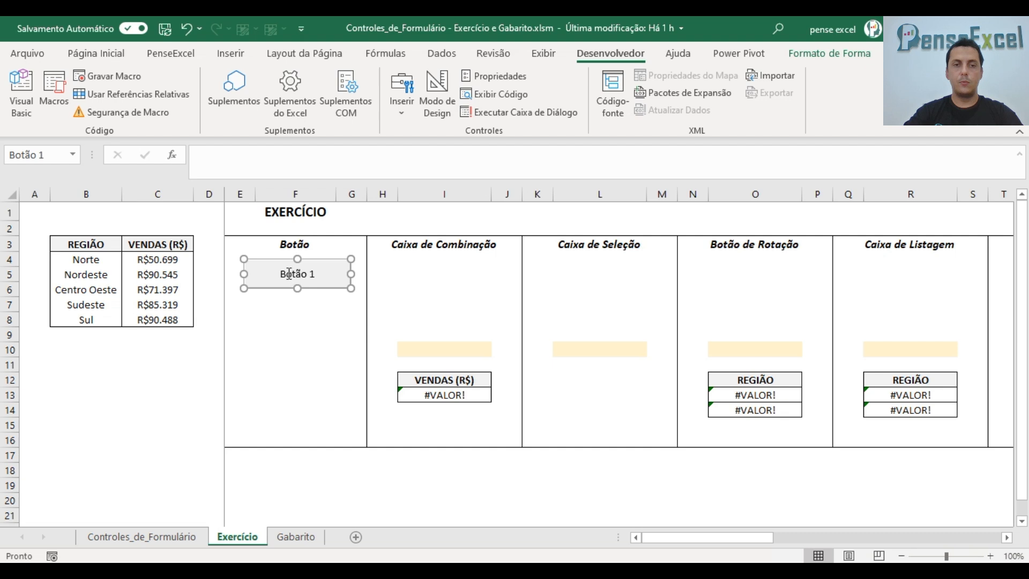
Step: Caption the button "Exibir Mensagem" and test its assigned macro
click(282, 274)
key(ctrl+a)
text(Exibi)
key(ctrl+z)
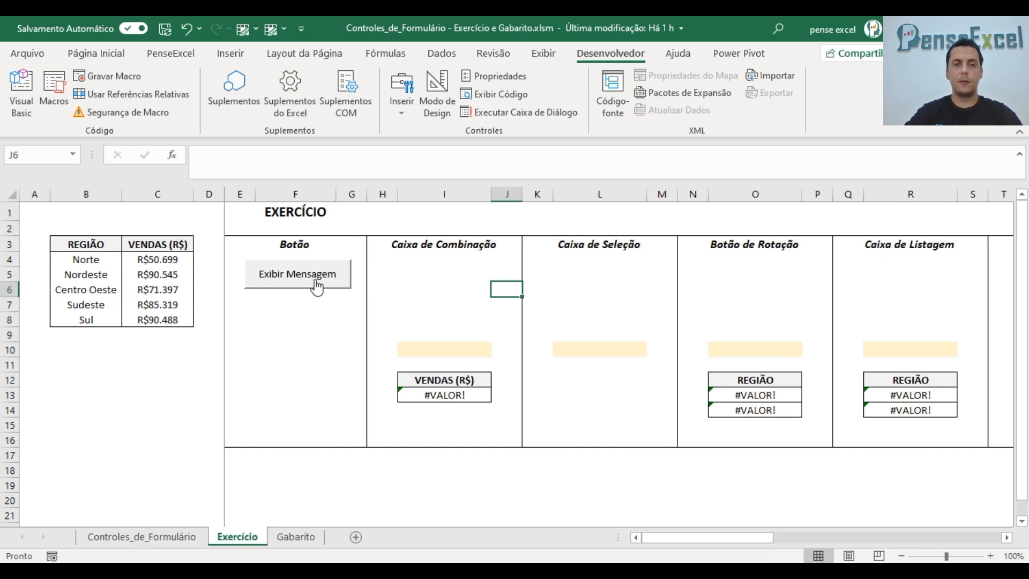
click(317, 288)
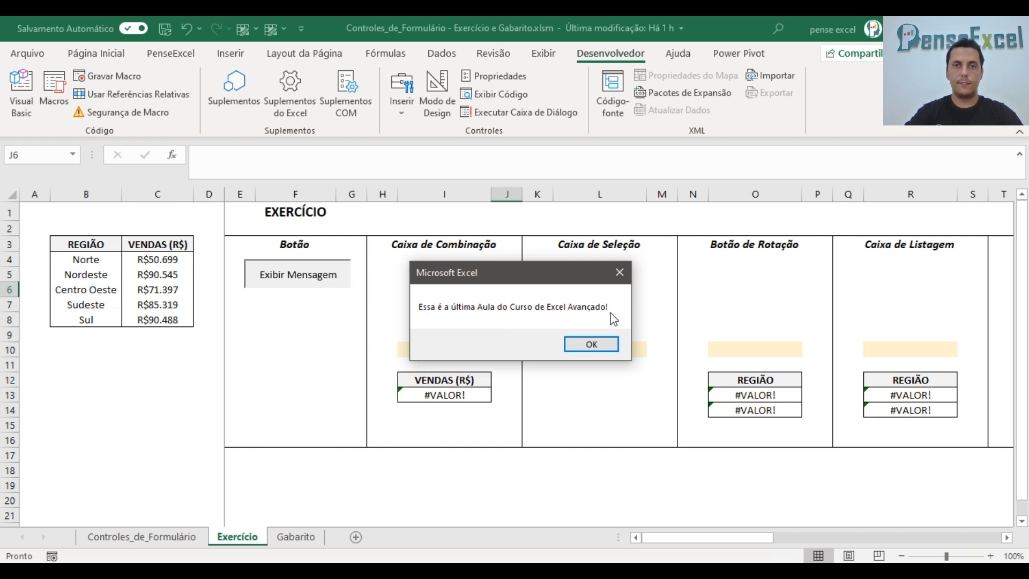
click(592, 343)
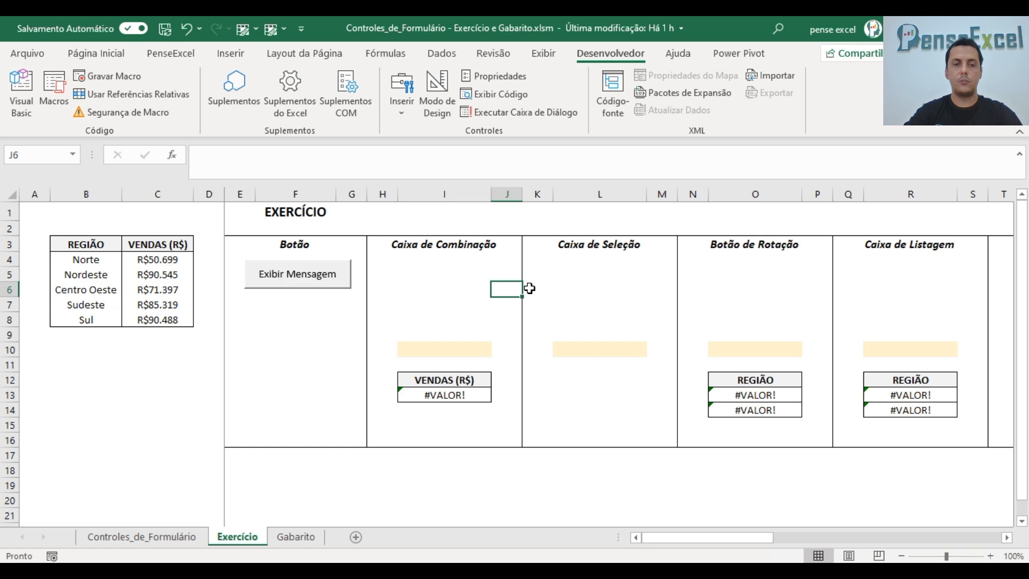
Step: Check the Caixa de Combinação instructions and insert a form-control combo box under that heading on the Exercício sheet, spanning about H4:J5
click(160, 536)
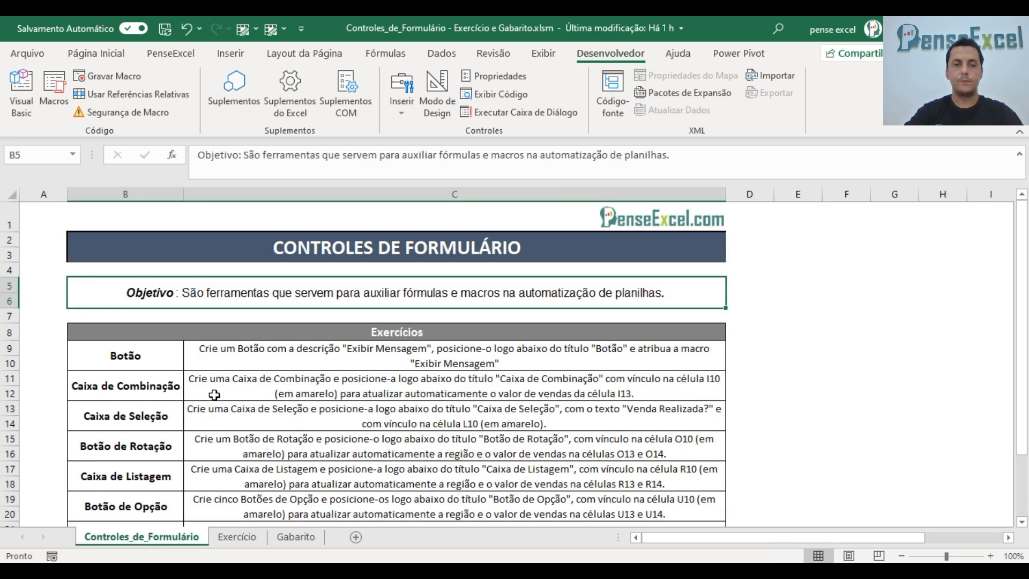
click(397, 379)
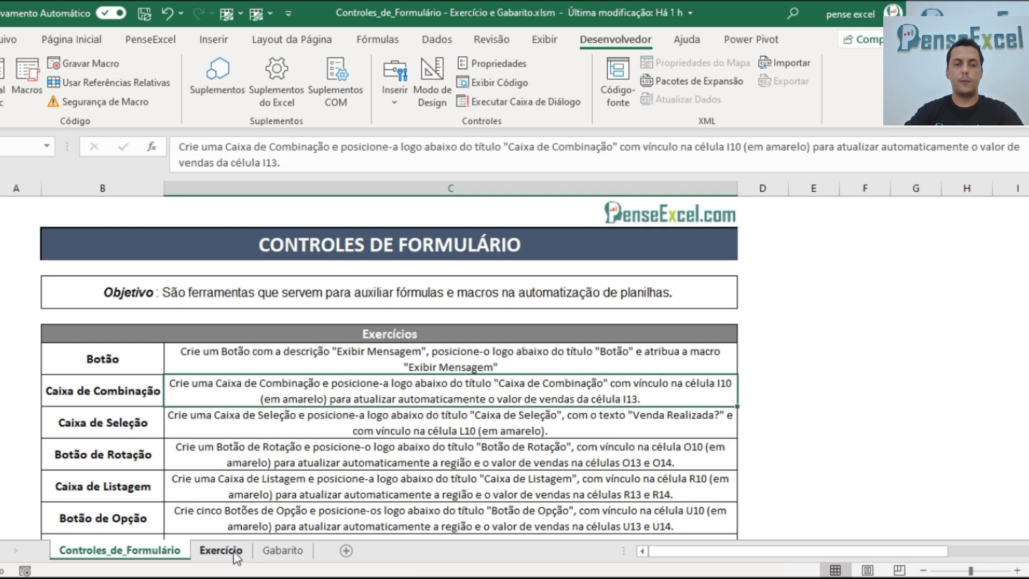
click(223, 552)
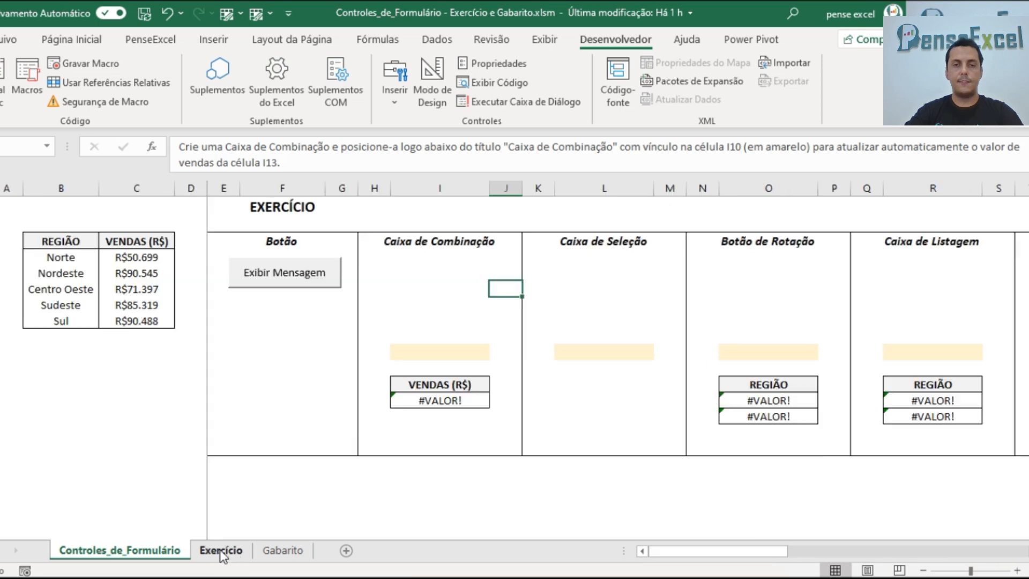
click(401, 276)
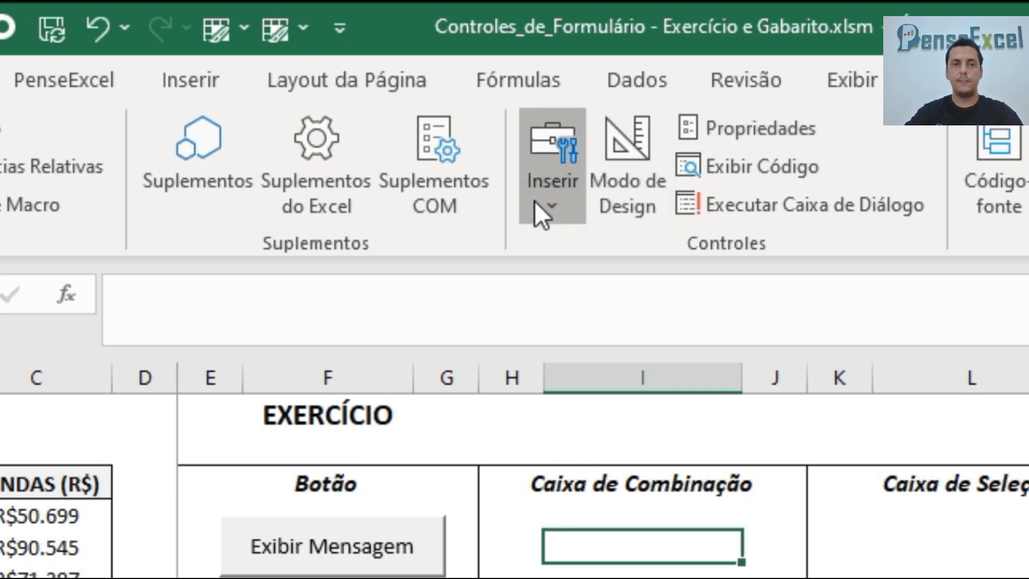
click(535, 200)
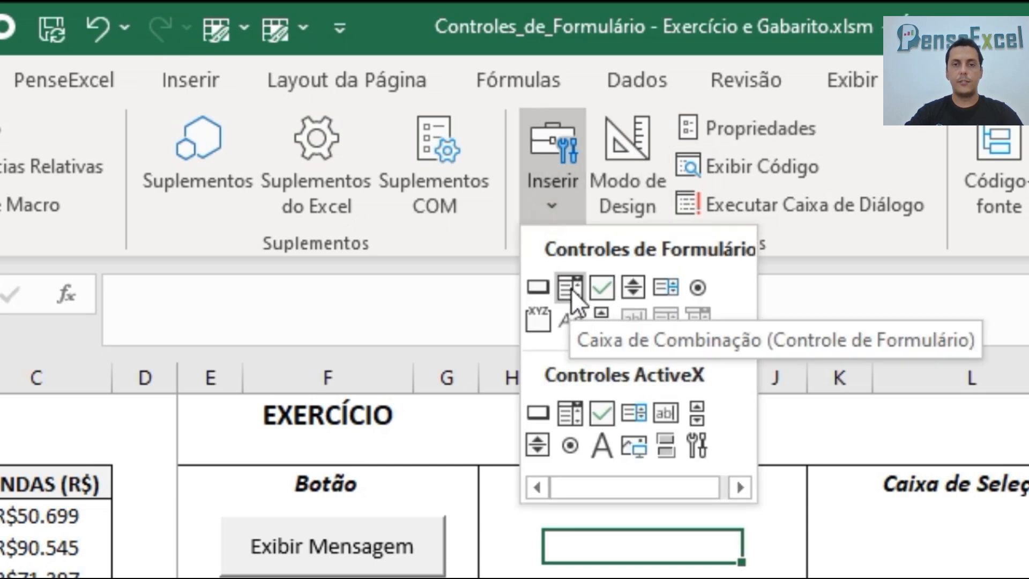
click(571, 288)
drag(506, 511, 736, 559)
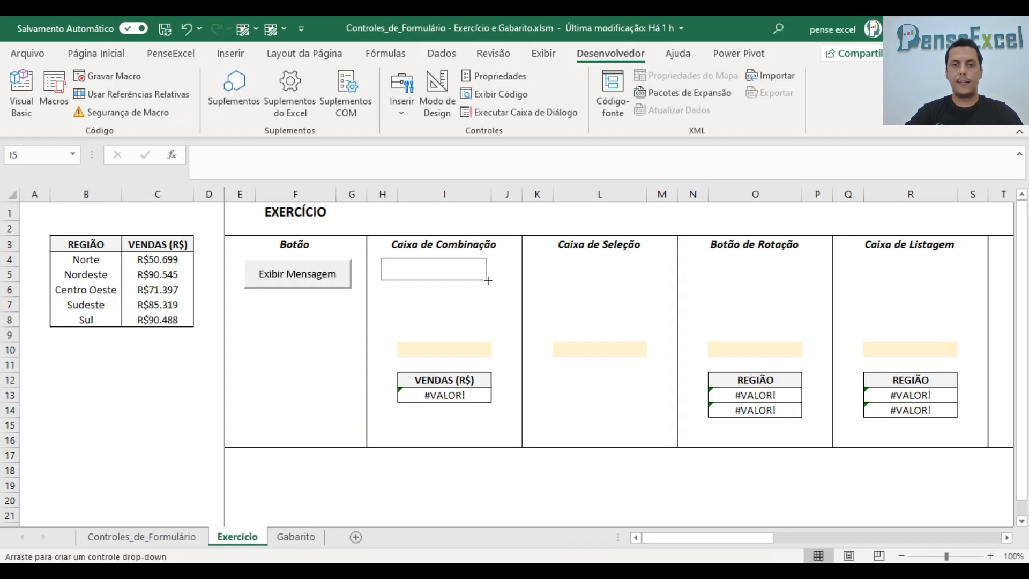
mouse_move(488, 281)
mouse_down()
mouse_move(506, 285)
mouse_move(505, 301)
mouse_move(507, 283)
mouse_up()
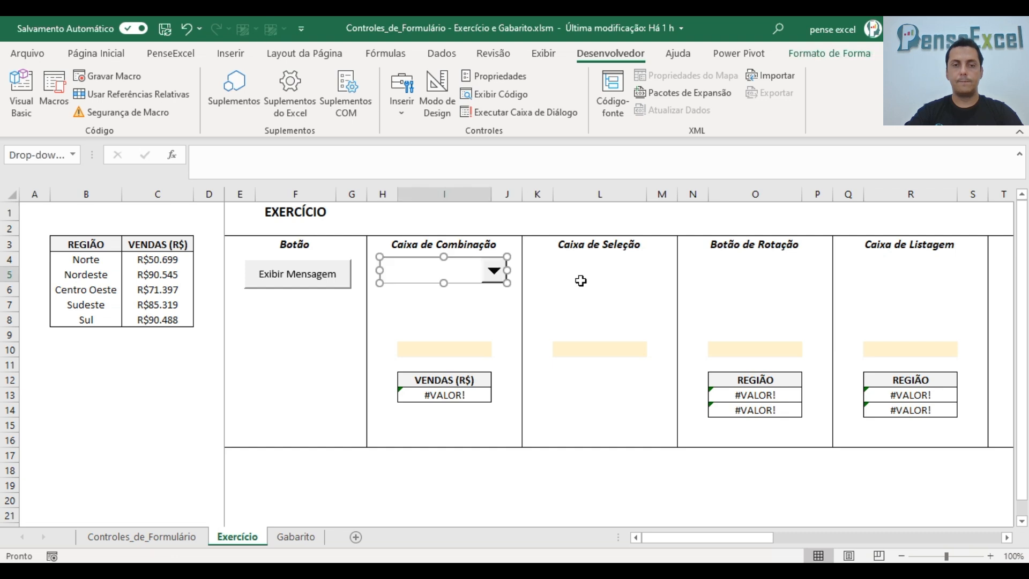
Step: Configure the combo box with input range $B$4:$B$8, cell link $I$10 and 3D shading enabled
right_click(476, 264)
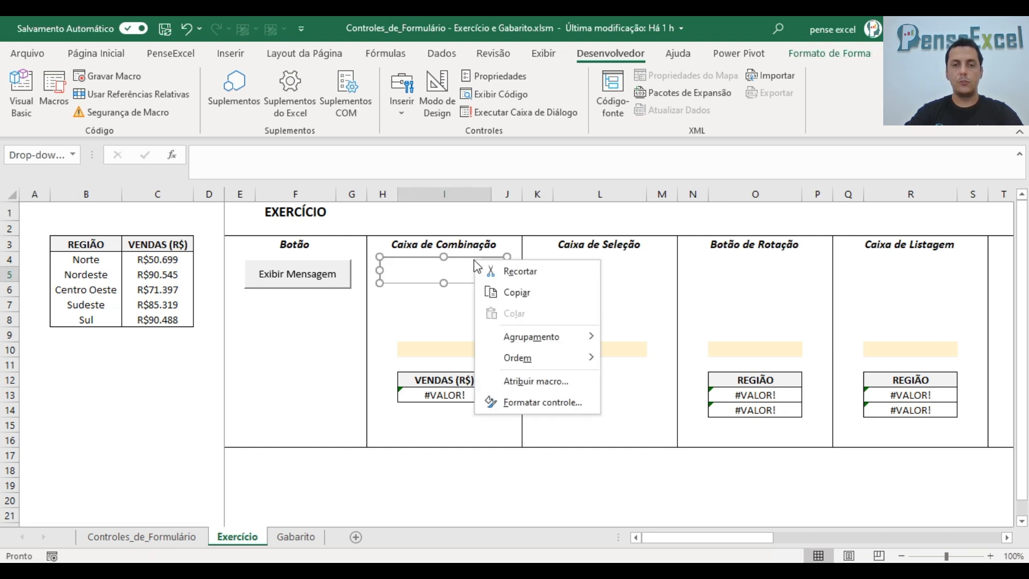
click(521, 405)
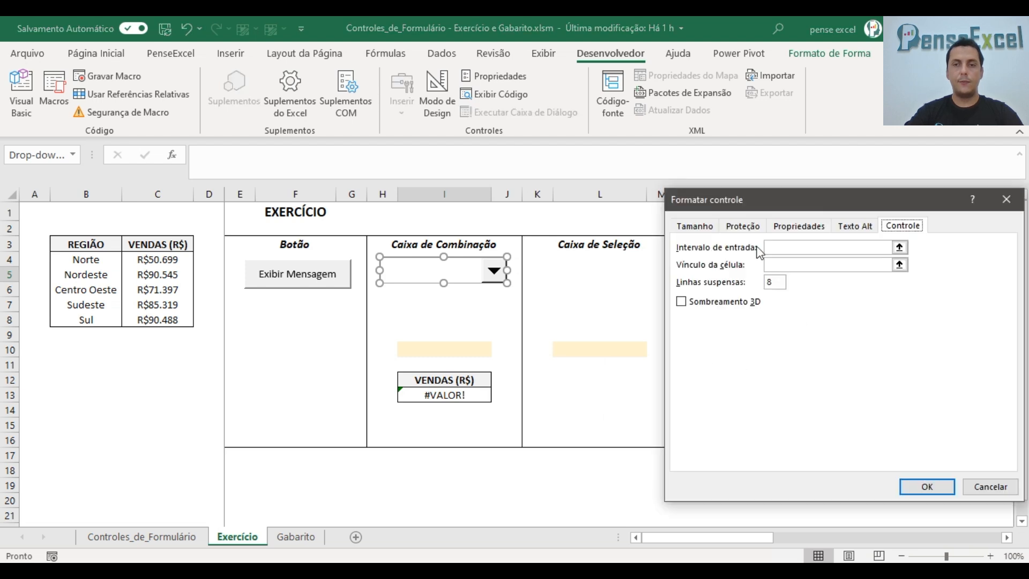
click(900, 247)
drag(86, 259, 89, 319)
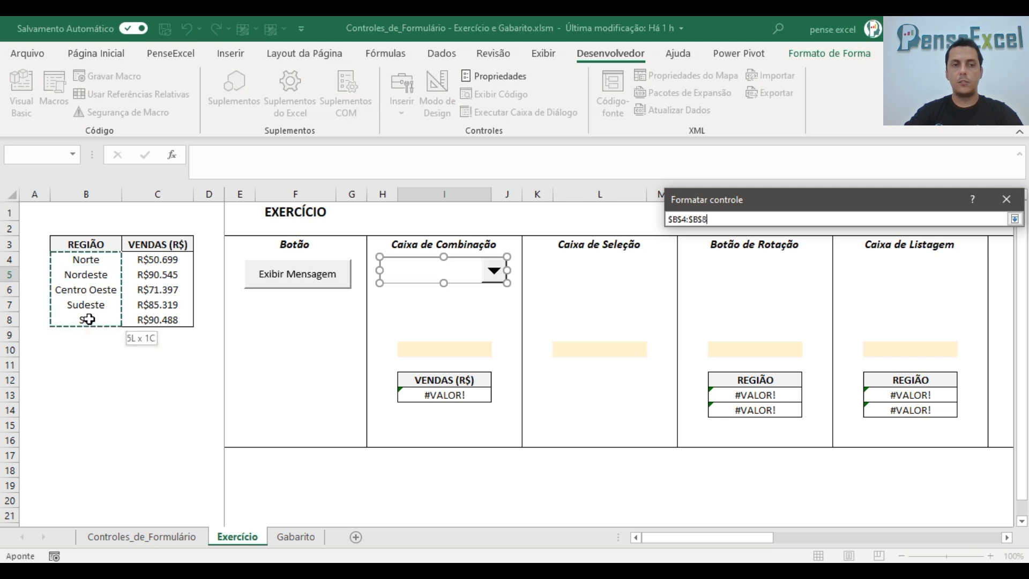
click(1015, 219)
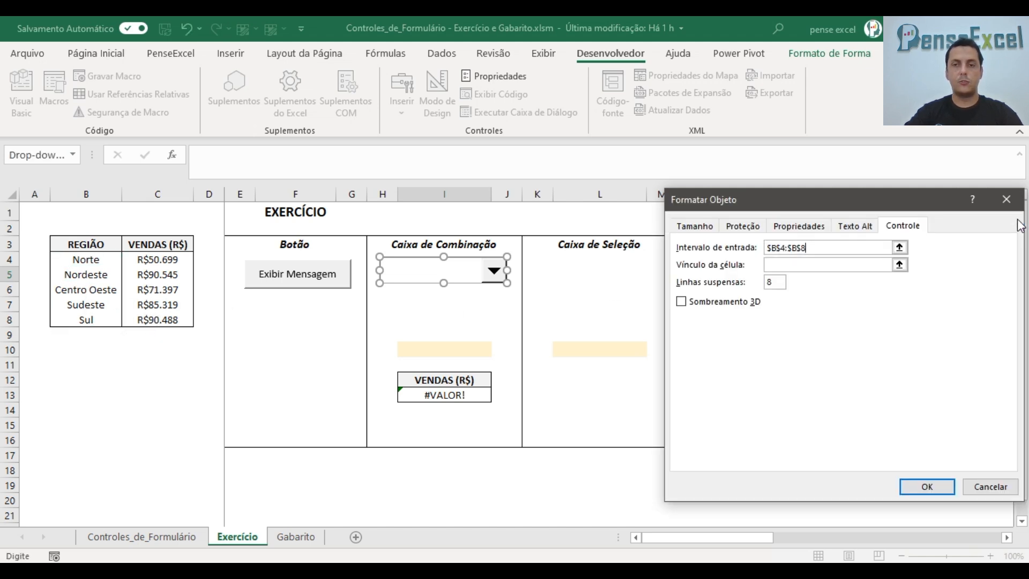
click(904, 268)
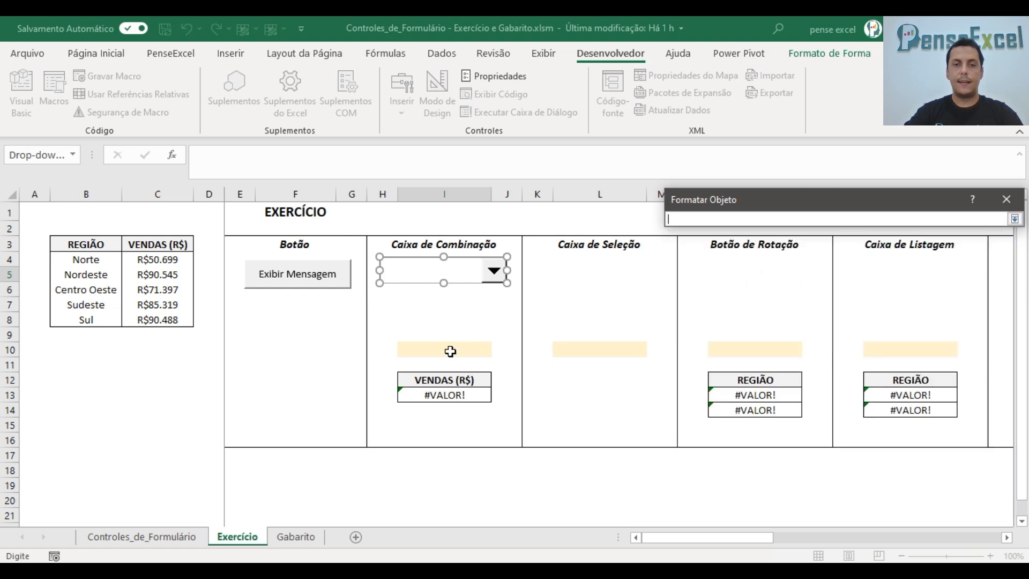
click(481, 347)
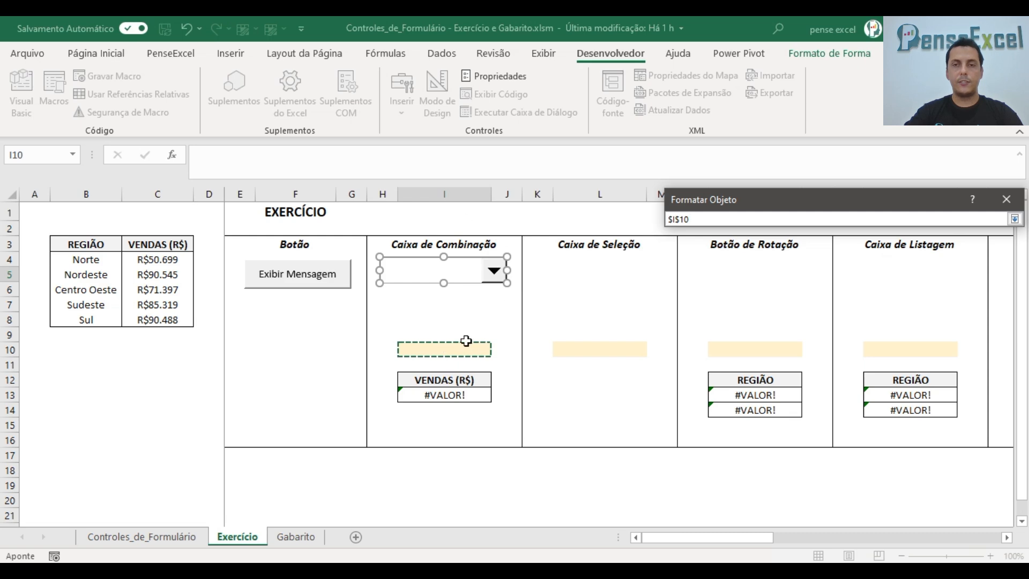
click(1015, 219)
key(alt+3)
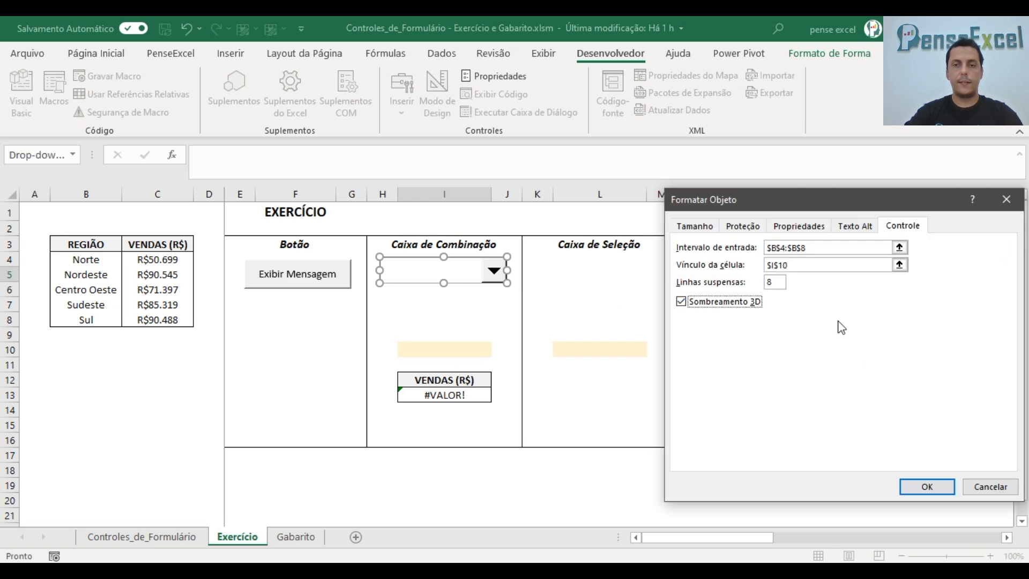
click(932, 486)
click(599, 274)
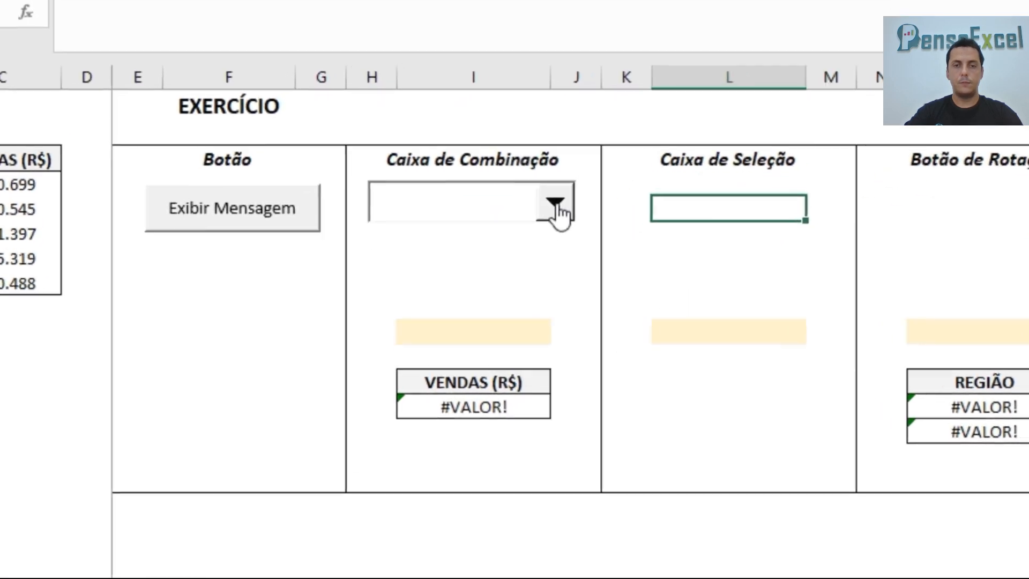
Step: Test the combo box by choosing Norte, Nordeste, Centro Oeste, Sudeste and Norte again, checking linked cell I10 and the sales value
click(554, 208)
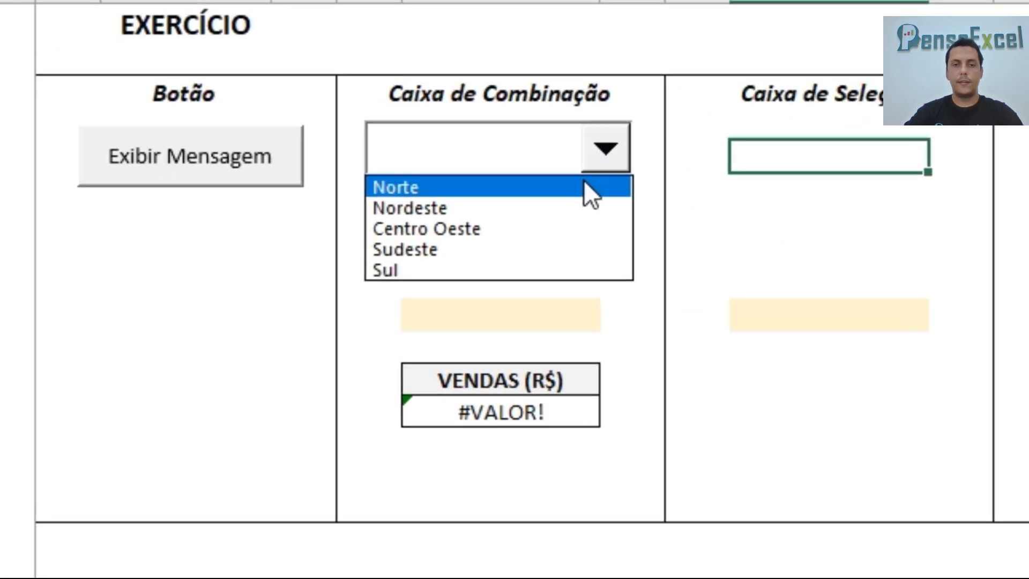
click(591, 189)
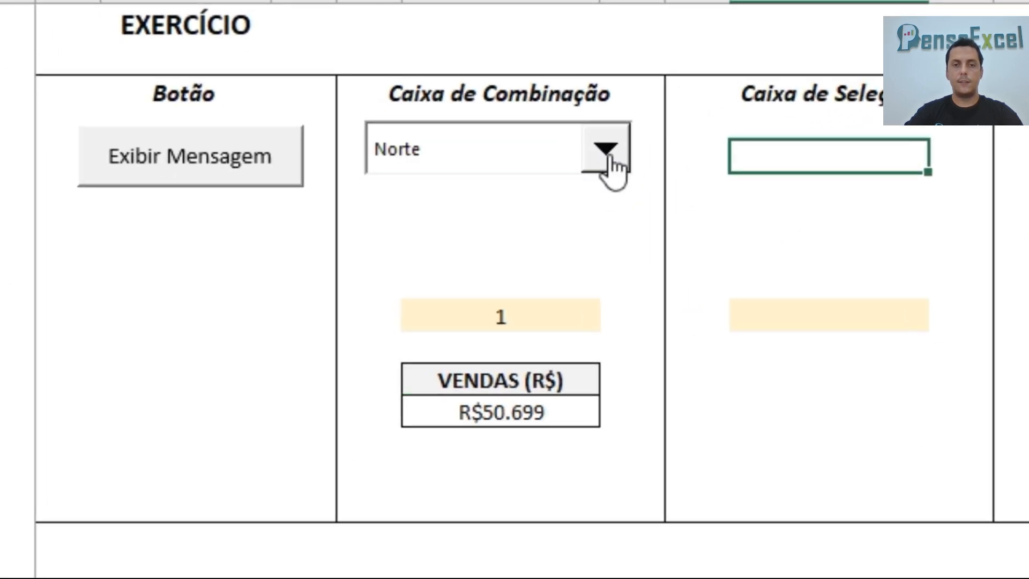
click(617, 145)
click(548, 208)
click(594, 155)
click(531, 228)
click(595, 153)
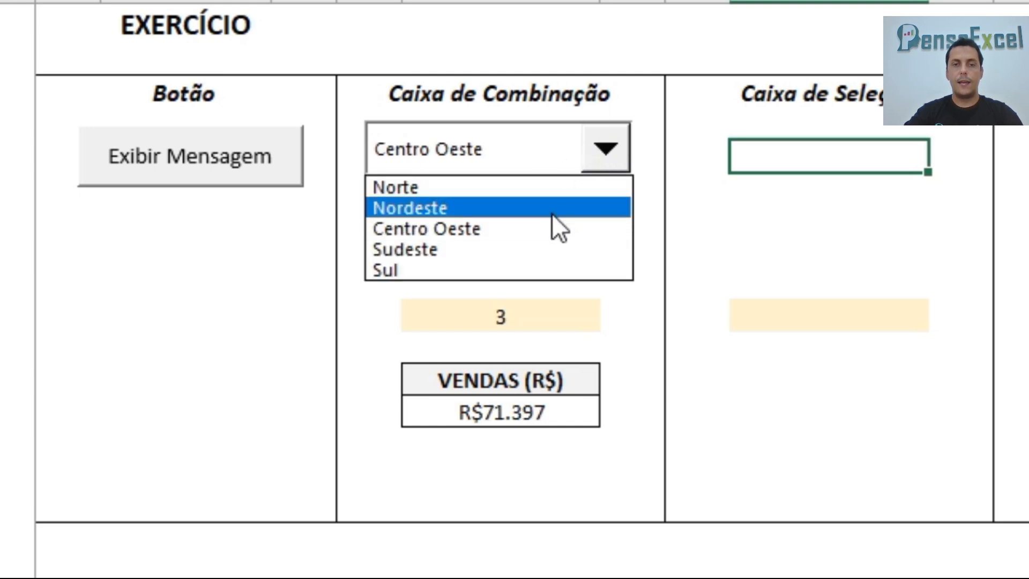
click(521, 248)
click(518, 308)
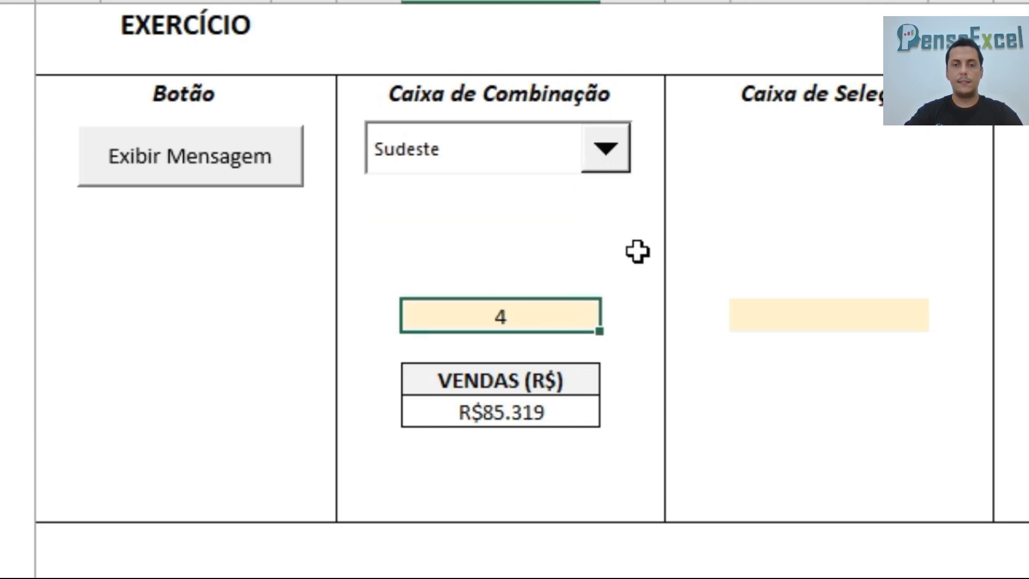
click(551, 160)
click(513, 257)
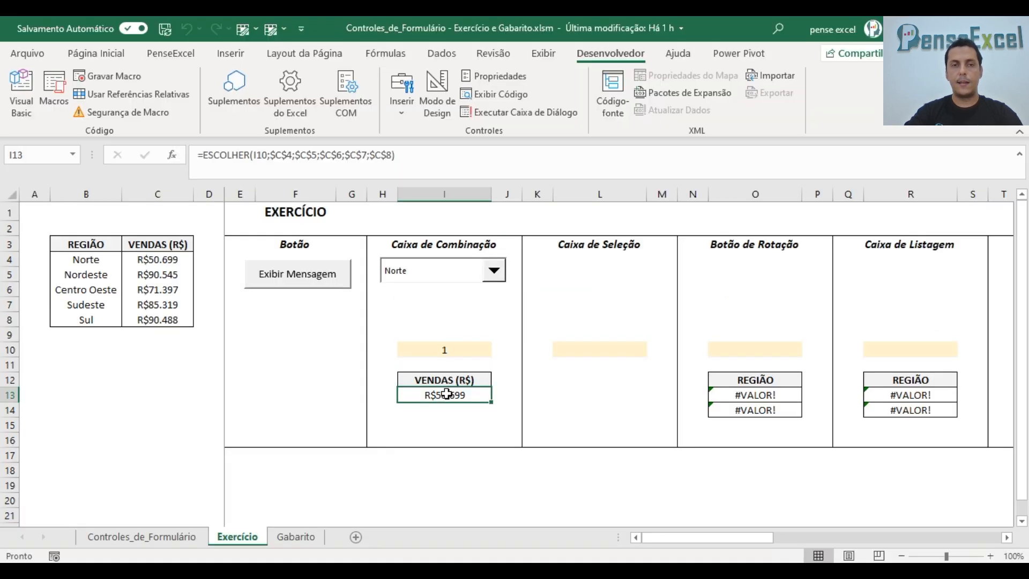
Step: Inspect the ESCOLHER formula in I13 without changing it, and try other regions in the combo box, ending on Sul
double_click(446, 394)
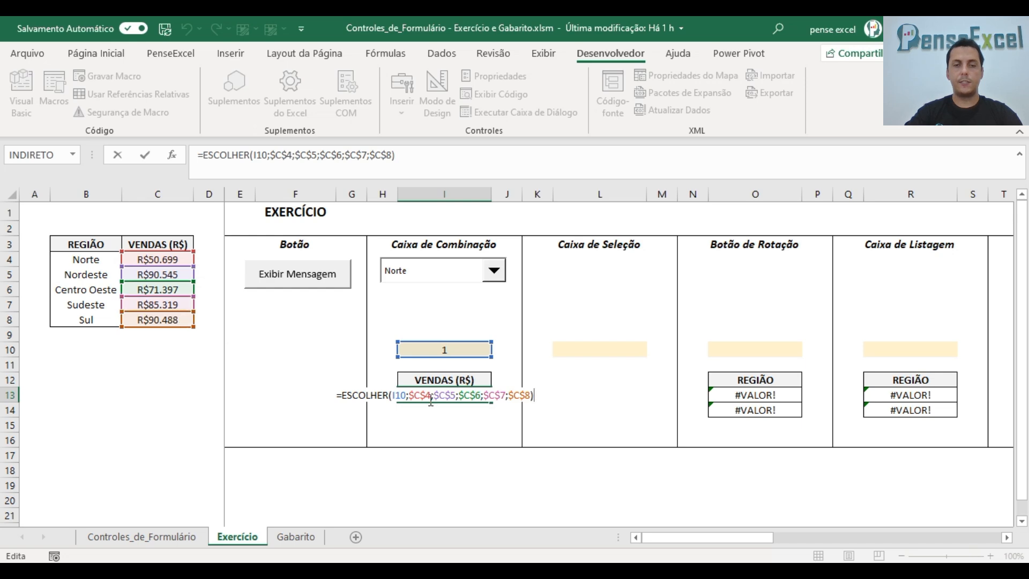
key(Escape)
click(471, 273)
click(440, 309)
click(457, 272)
click(434, 328)
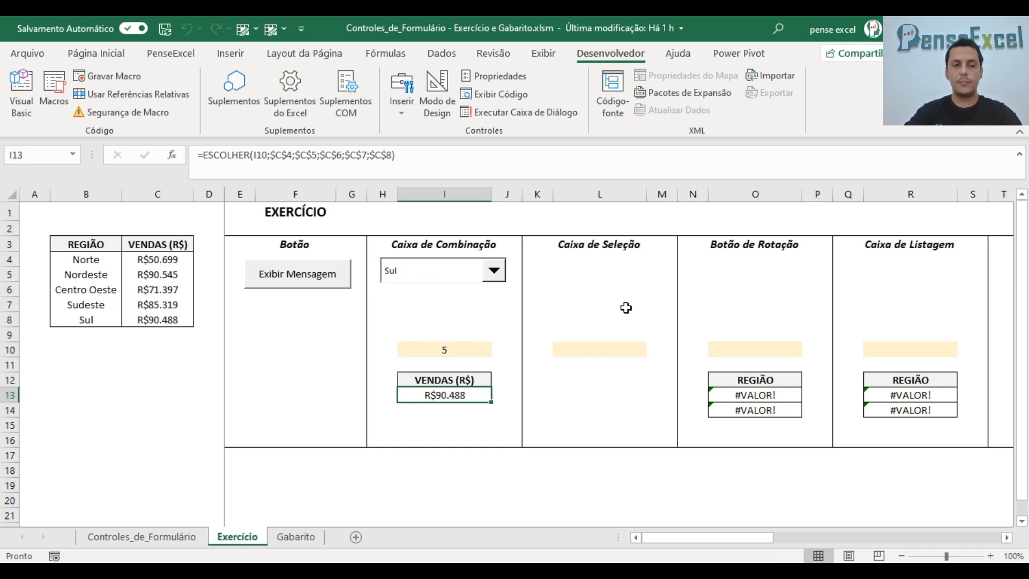
Step: Check the Caixa de Seleção instructions and insert a form-control check box under that heading on the Exercício sheet, around K5:L5
click(127, 541)
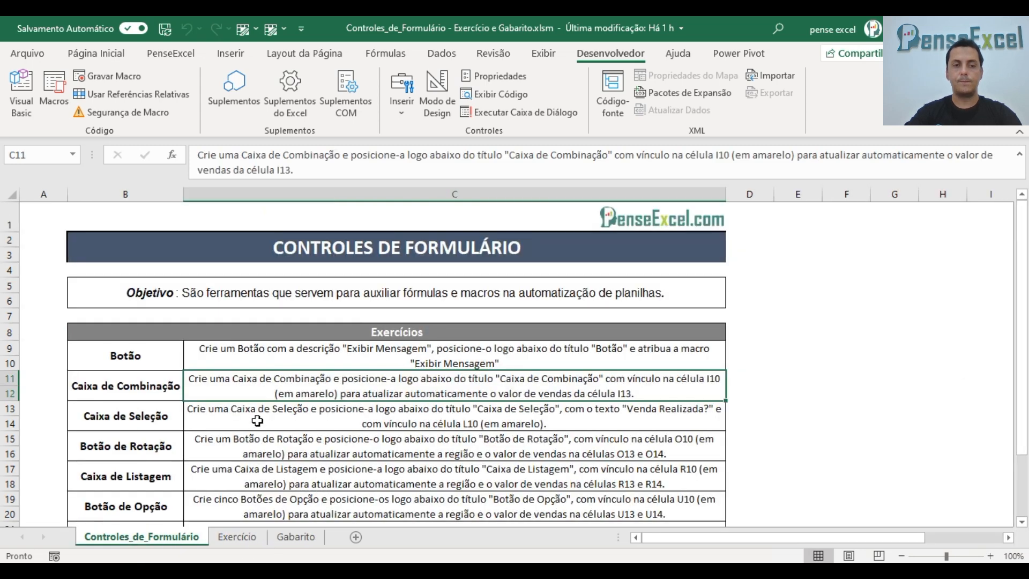
click(331, 424)
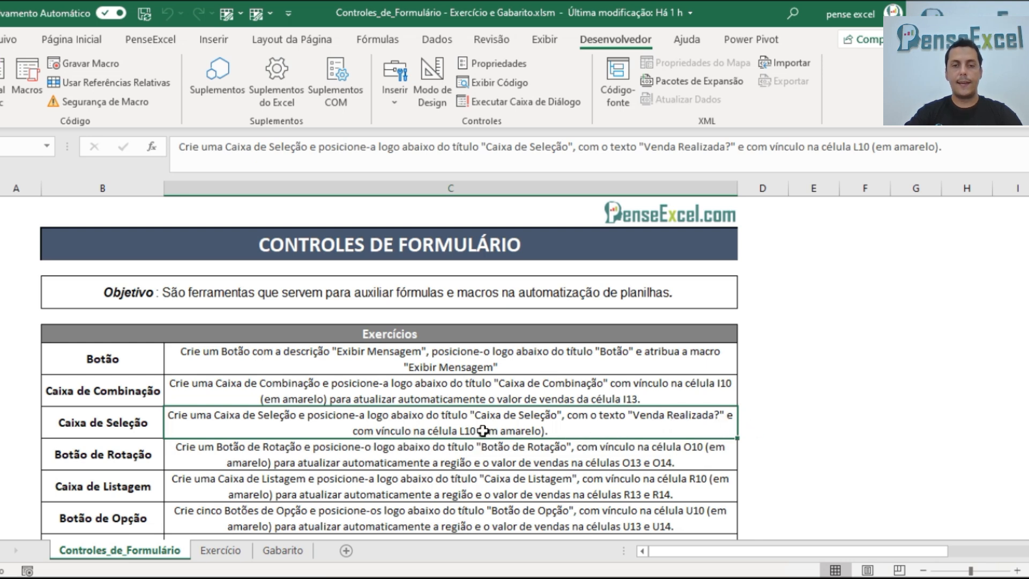
click(216, 558)
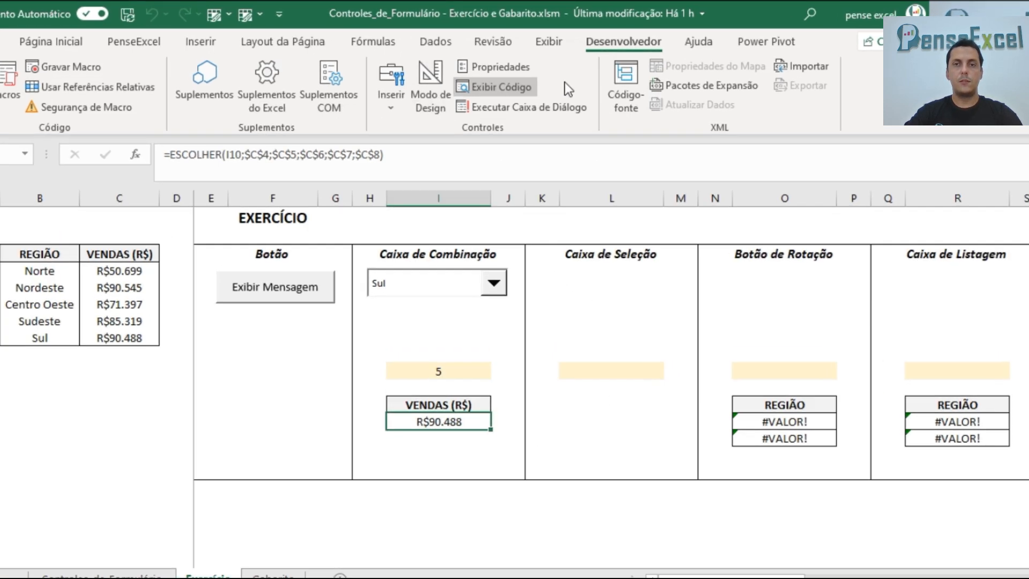
click(390, 102)
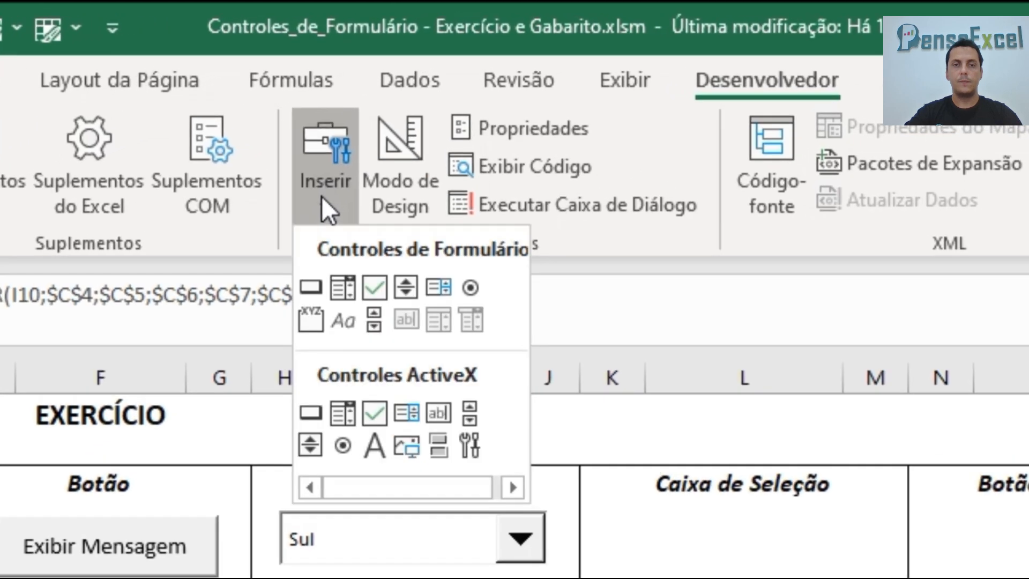
click(372, 285)
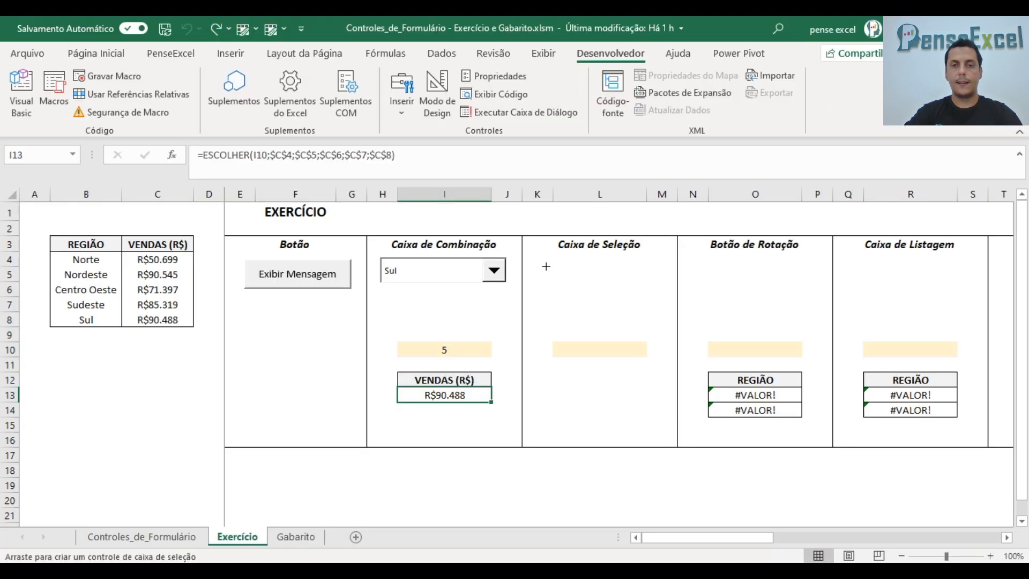
click(546, 266)
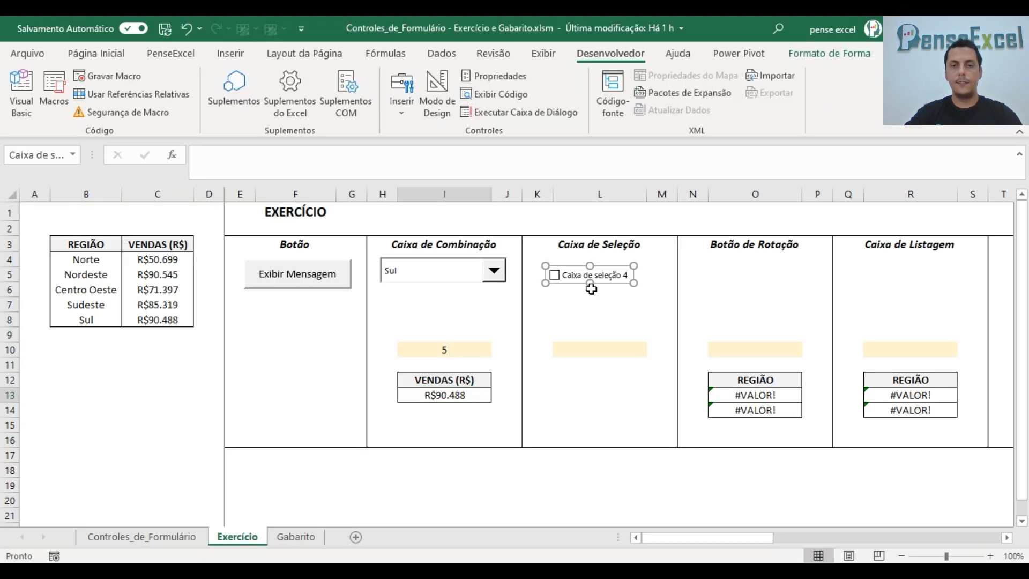
drag(612, 260, 611, 260)
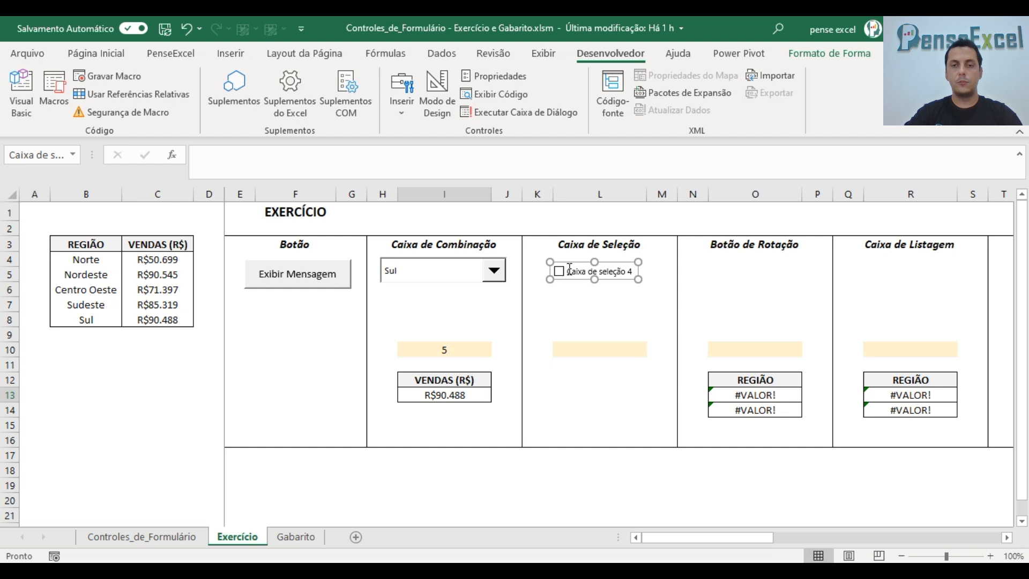
Step: Replace the check box's default caption with "Venda Realizada?"
click(569, 268)
key(shift+End)
text(Caixa de)
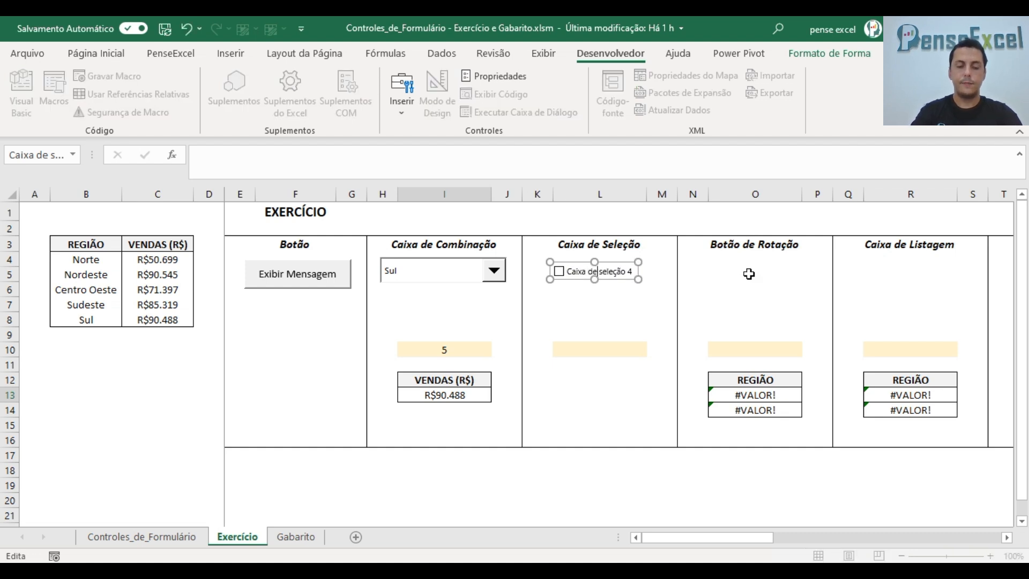
text( seleção)
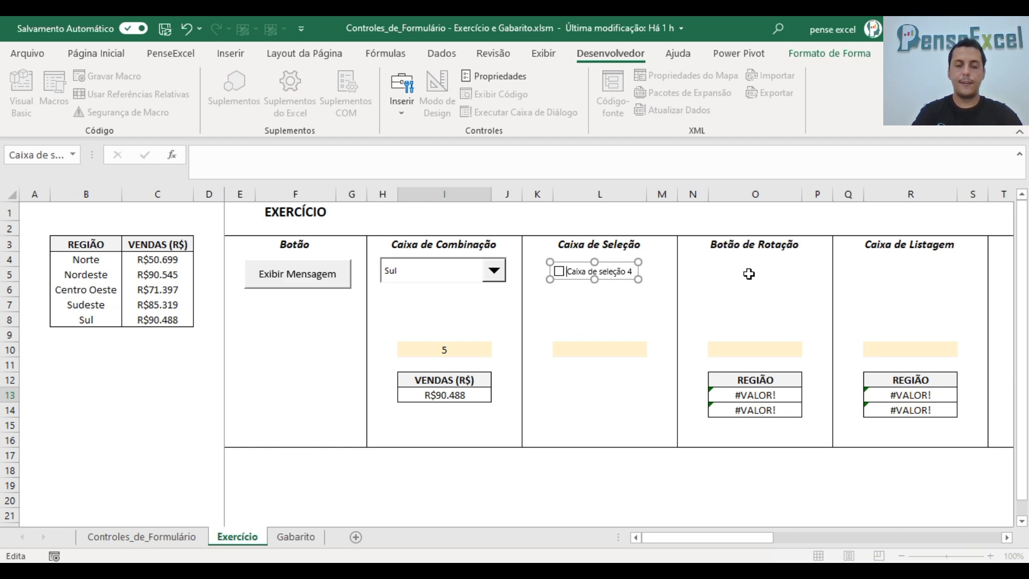
key(Right)
key(Right)
key(Right)
key(Right)
click(711, 275)
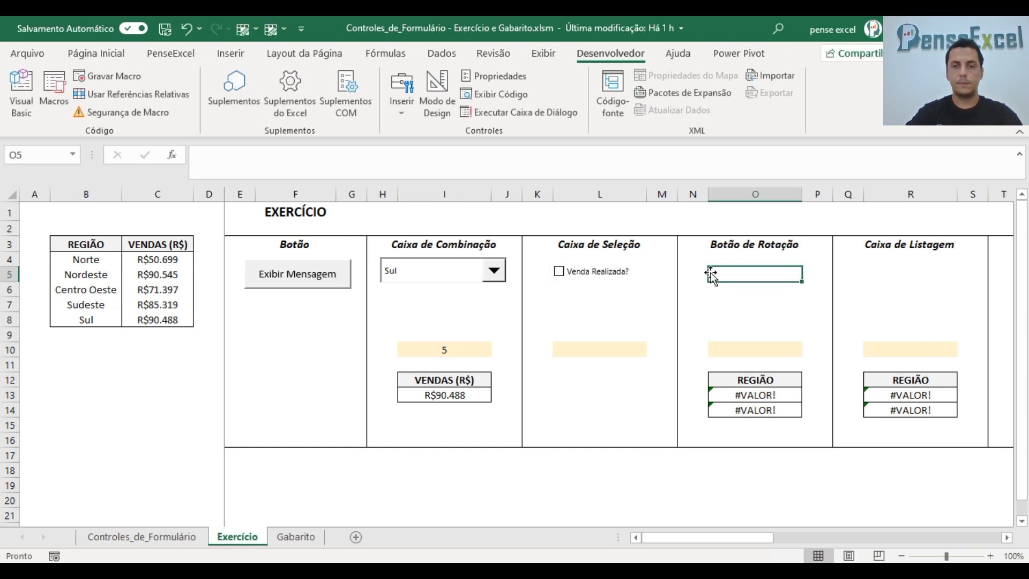
Step: Link the "Venda Realizada?" check box to cell $L$10 with 3D shading enabled
right_click(618, 277)
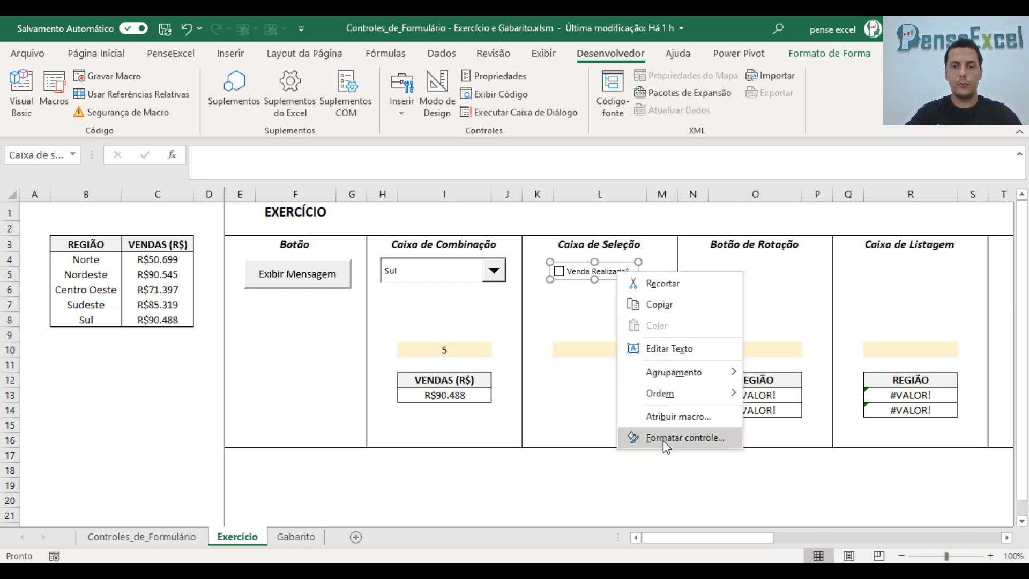
click(670, 438)
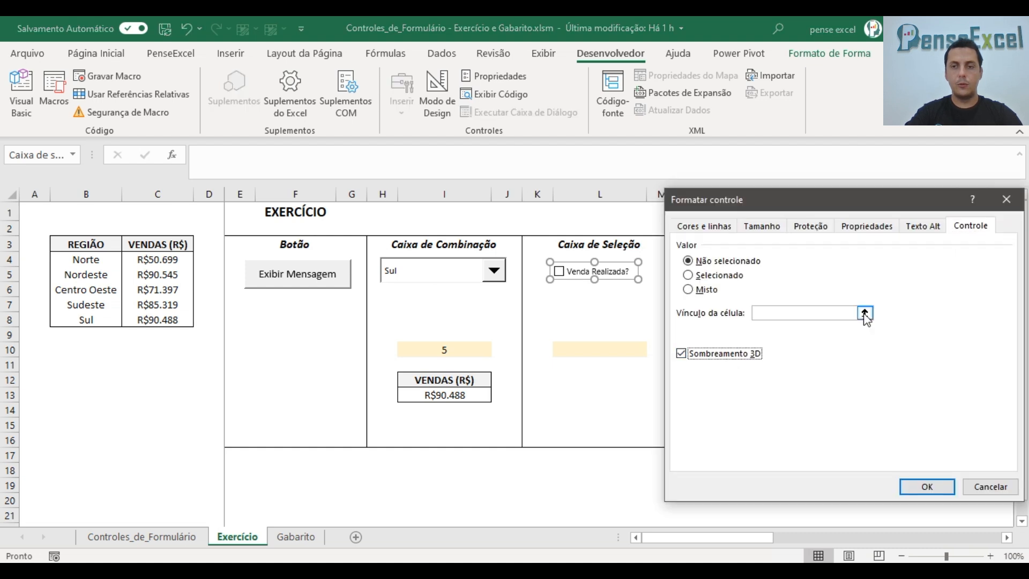
click(863, 312)
click(596, 348)
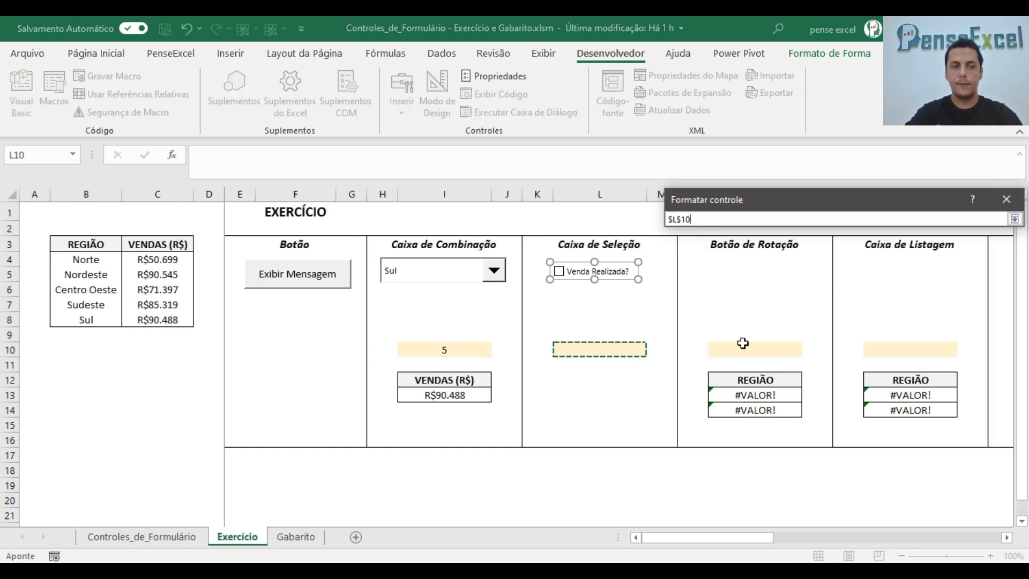
click(1015, 219)
click(912, 513)
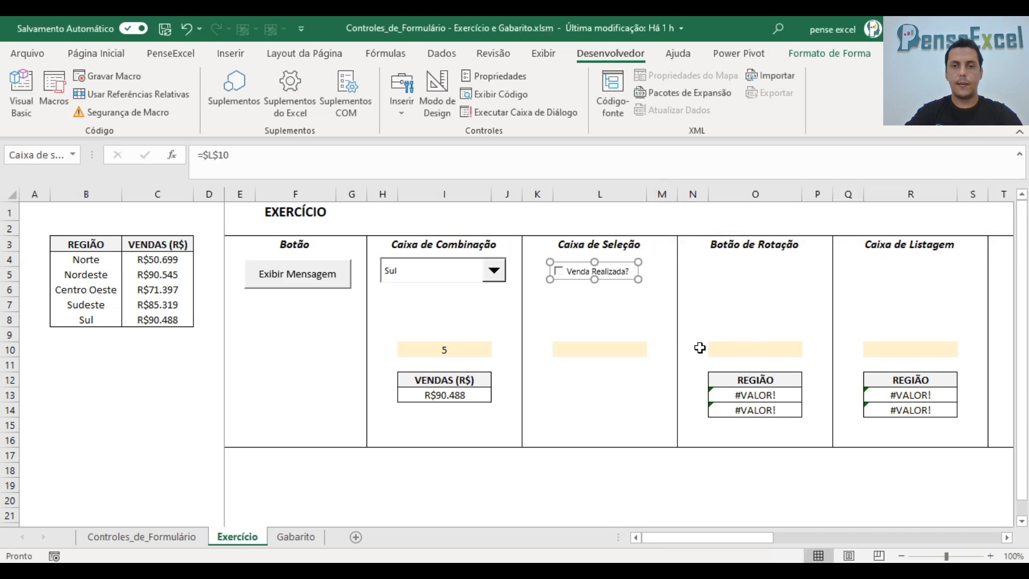
click(607, 304)
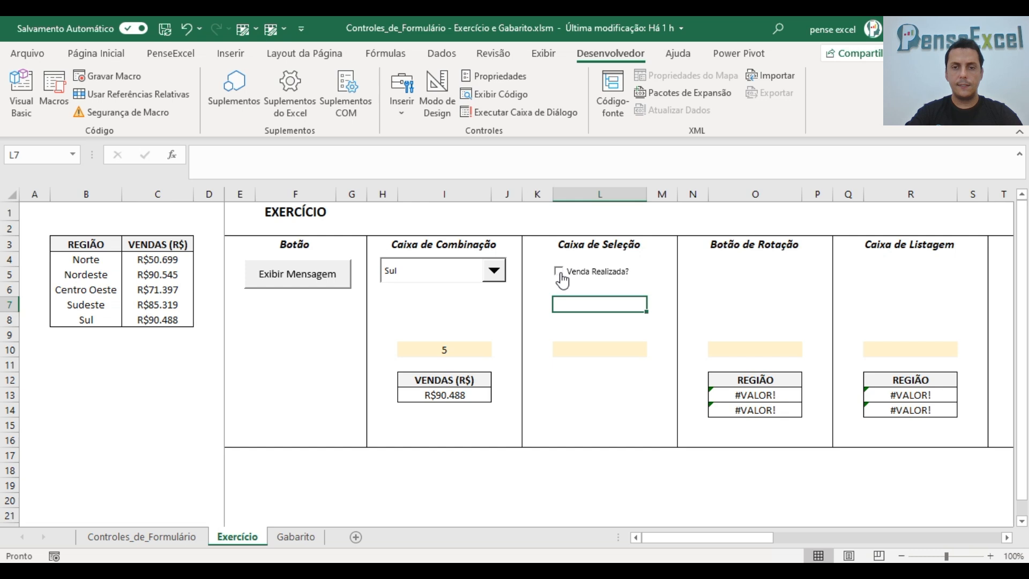
Step: Test the "Venda Realizada?" check box by toggling it several times, leaving it checked
click(560, 275)
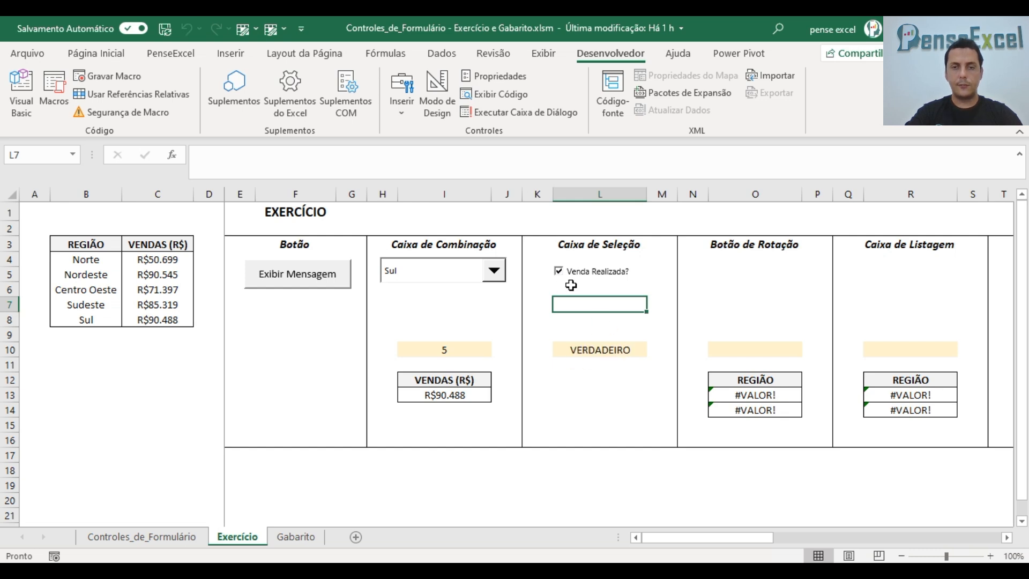
click(563, 276)
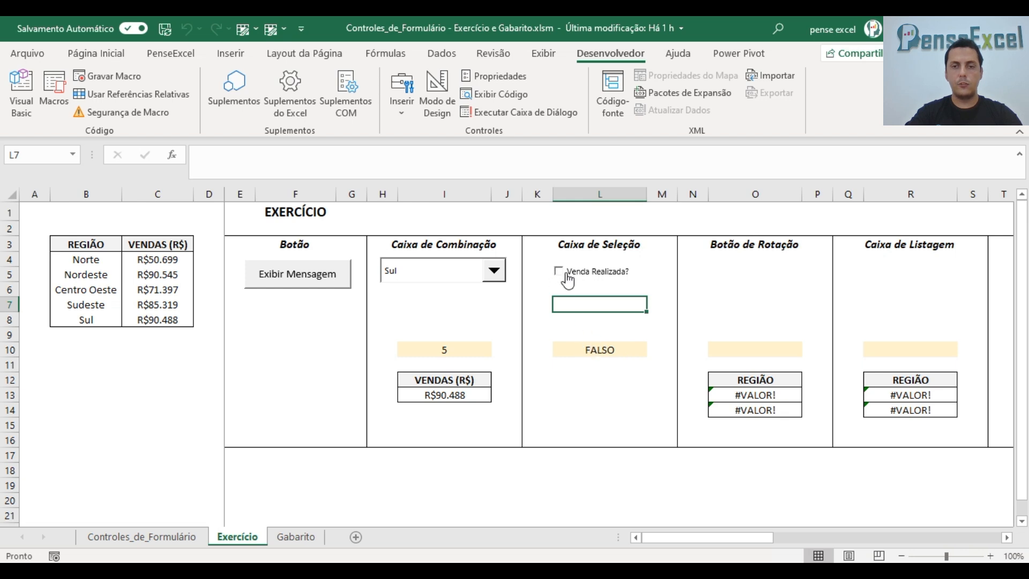
click(560, 275)
click(559, 276)
click(559, 276)
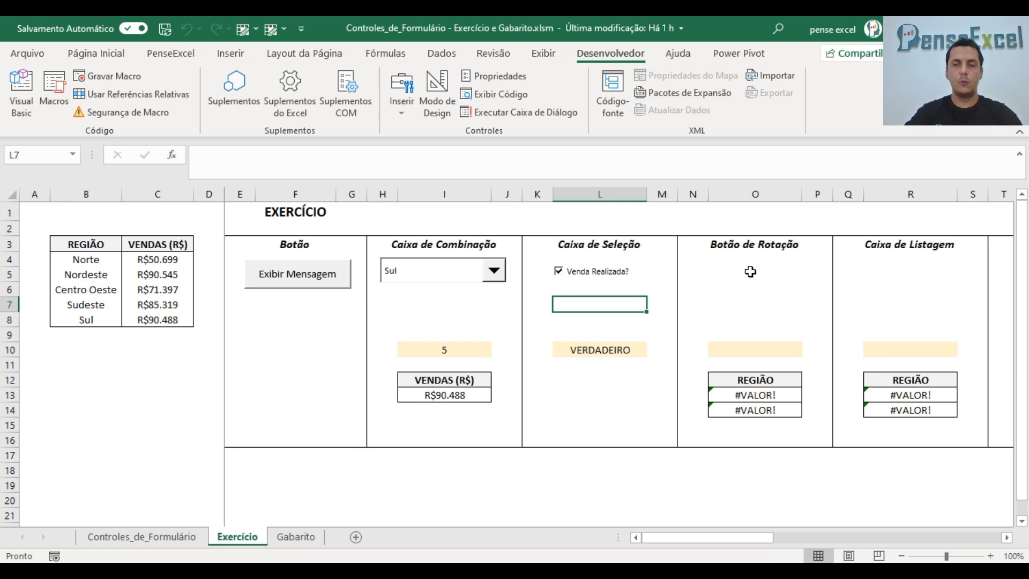
Step: Check the Botão de Rotação instructions and insert a form-control spin button under that heading on the Exercício sheet, around O4:O6
click(798, 273)
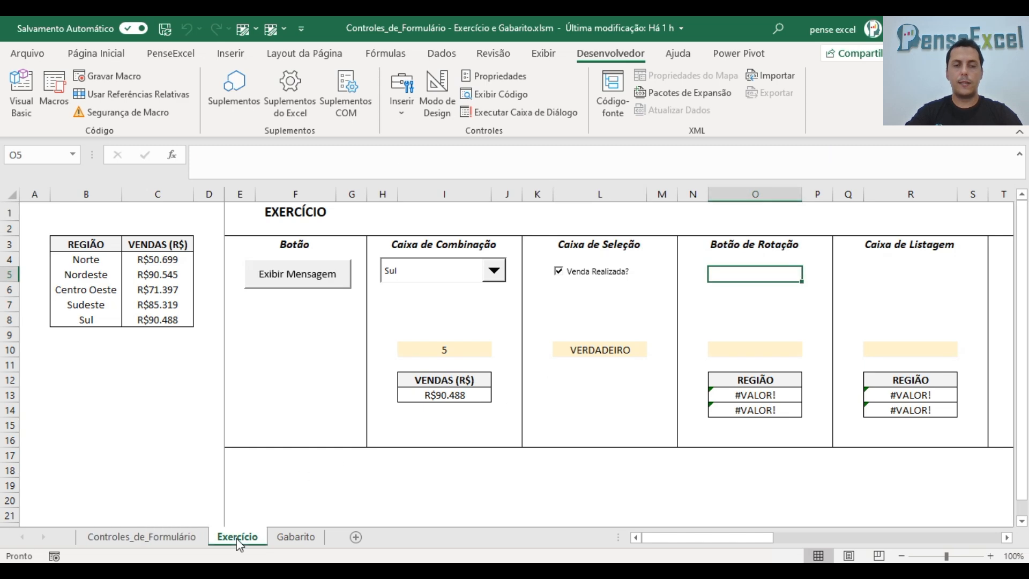
click(159, 537)
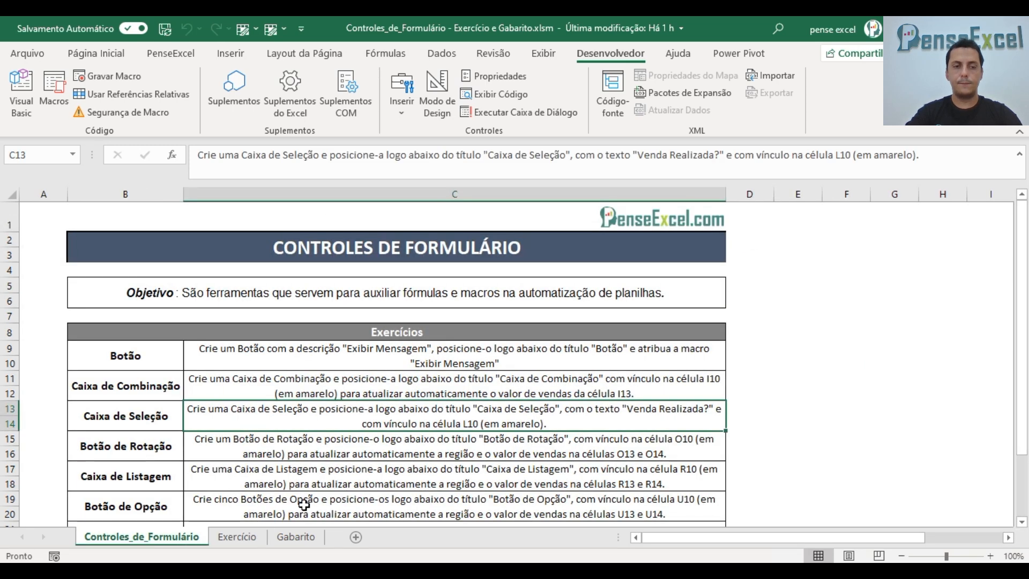
click(238, 448)
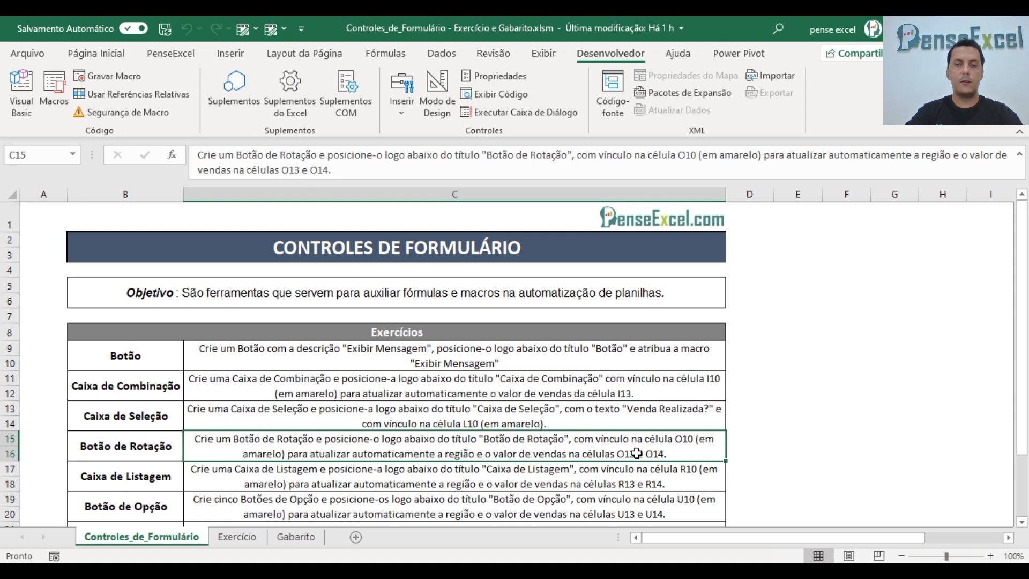
click(236, 537)
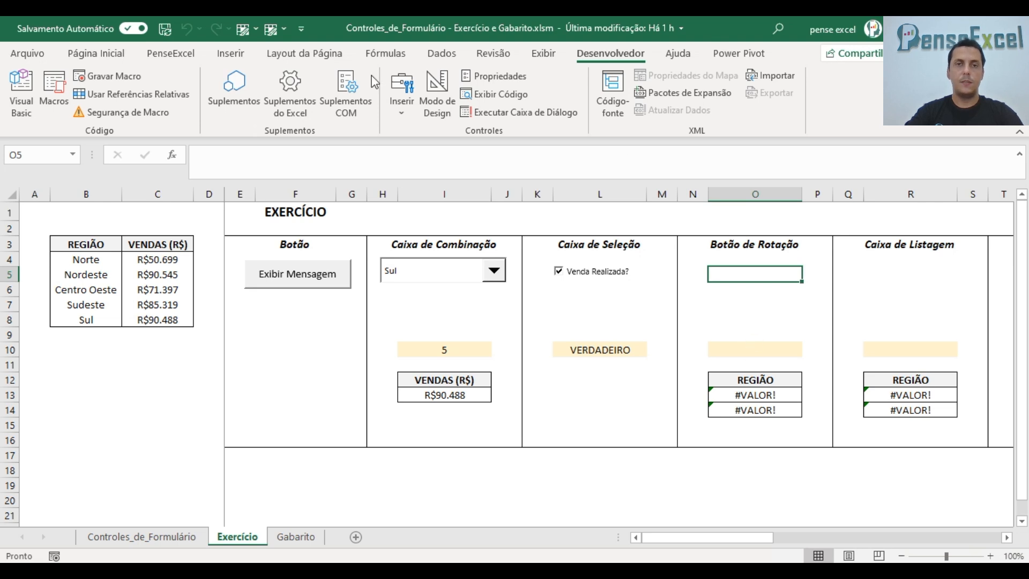
click(407, 107)
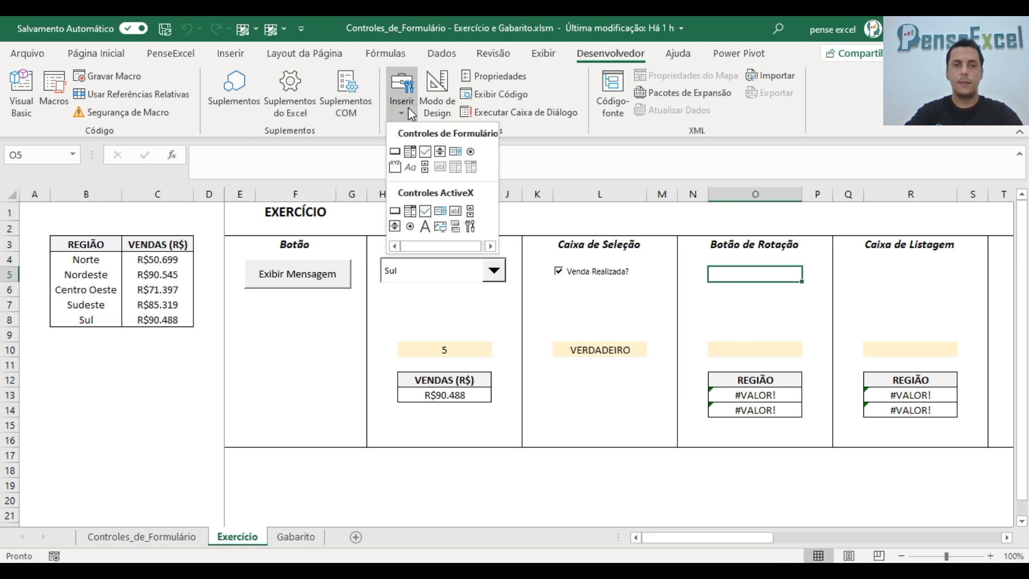
click(440, 154)
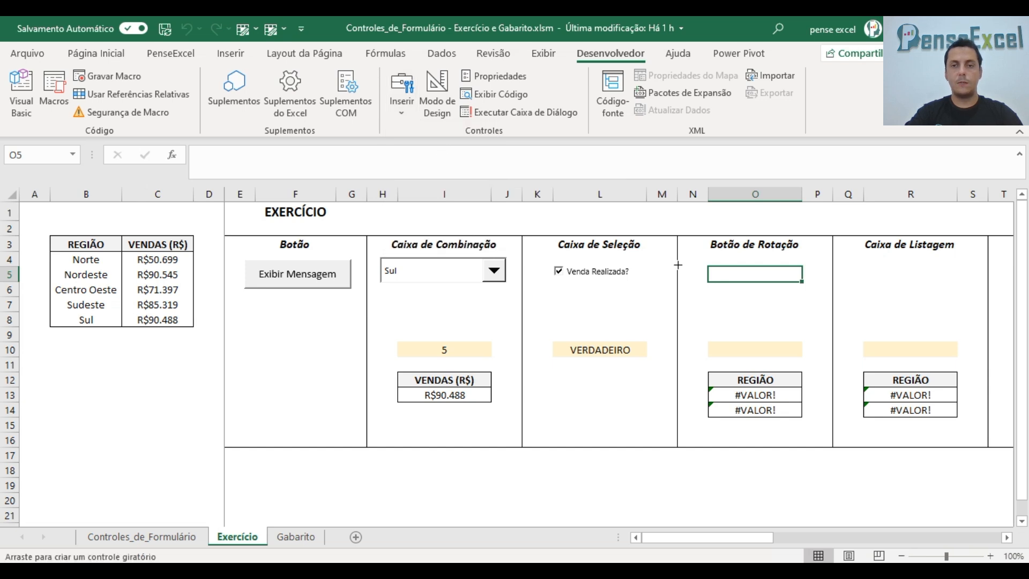
mouse_move(696, 268)
mouse_down()
mouse_move(767, 338)
mouse_move(768, 311)
mouse_move(737, 290)
mouse_move(748, 261)
mouse_move(762, 258)
mouse_up()
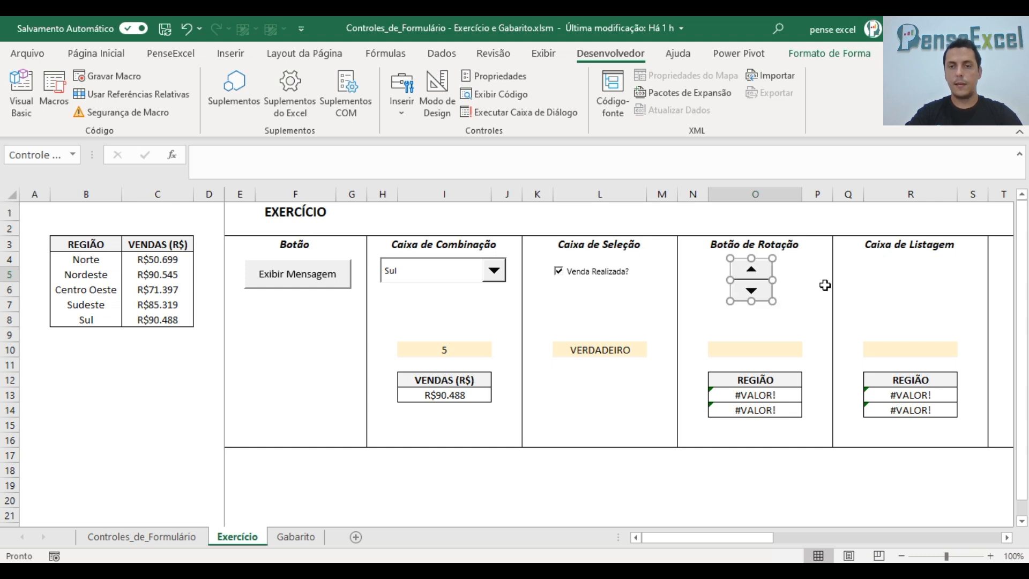
Step: Set the spin button's minimum value to 1, maximum value to 5 and cell link to $O$10
right_click(761, 278)
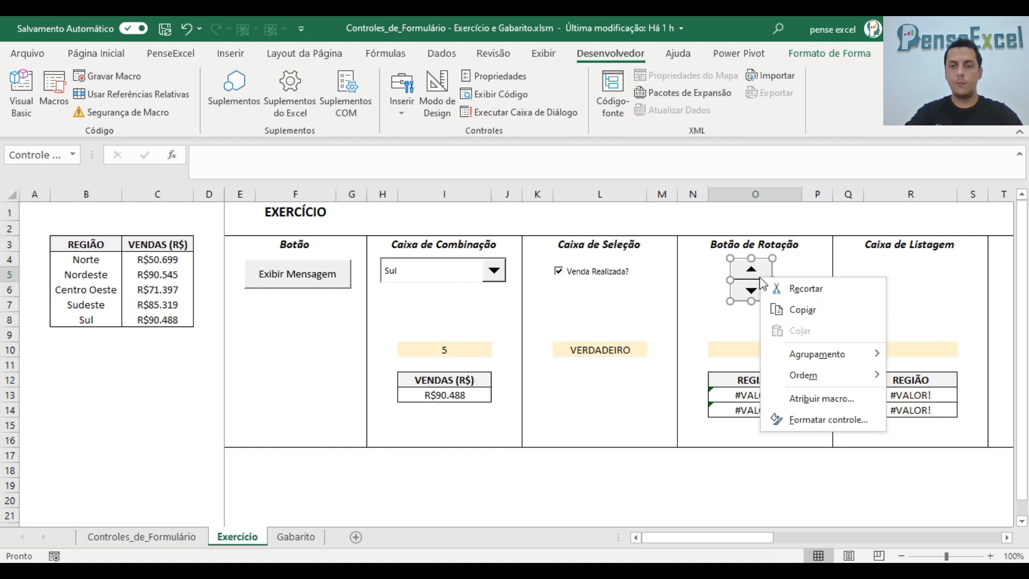
click(804, 421)
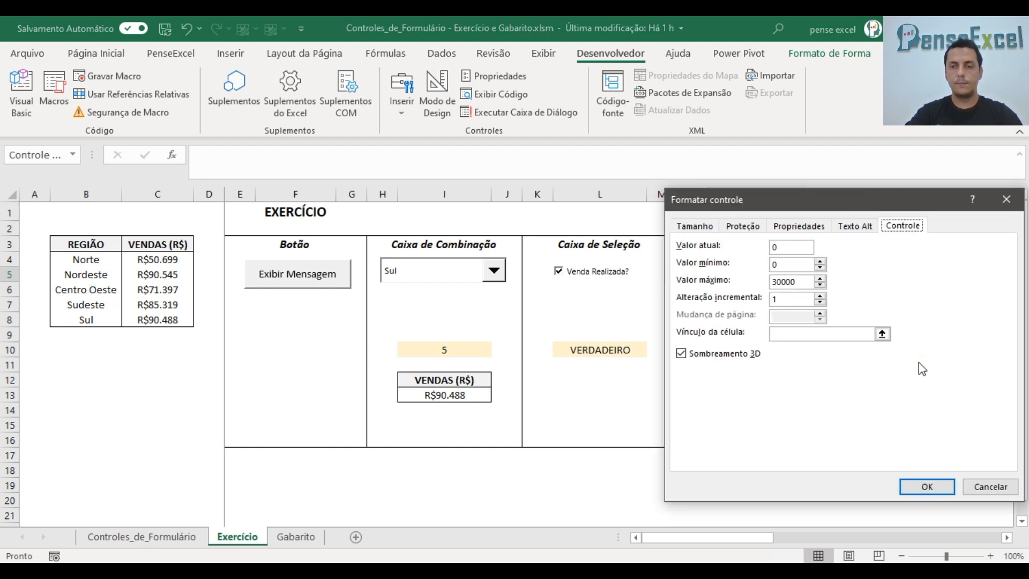
click(787, 265)
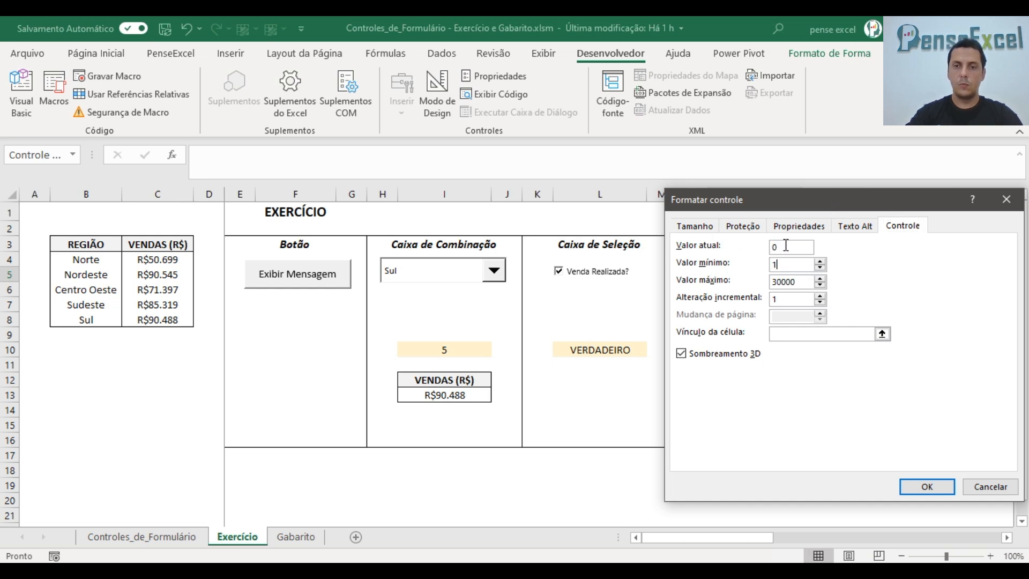
double_click(801, 282)
text(5)
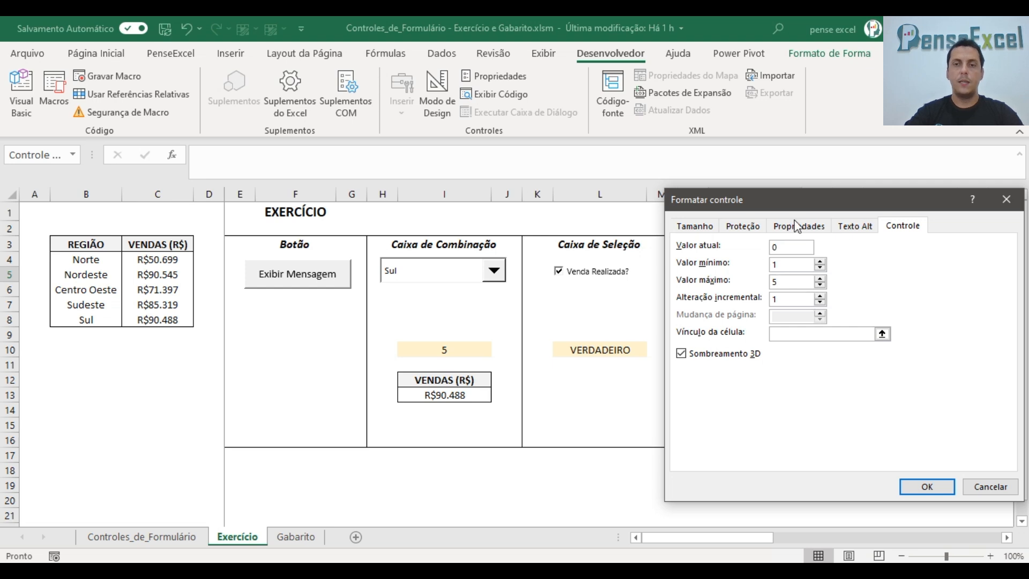
drag(833, 207, 429, 208)
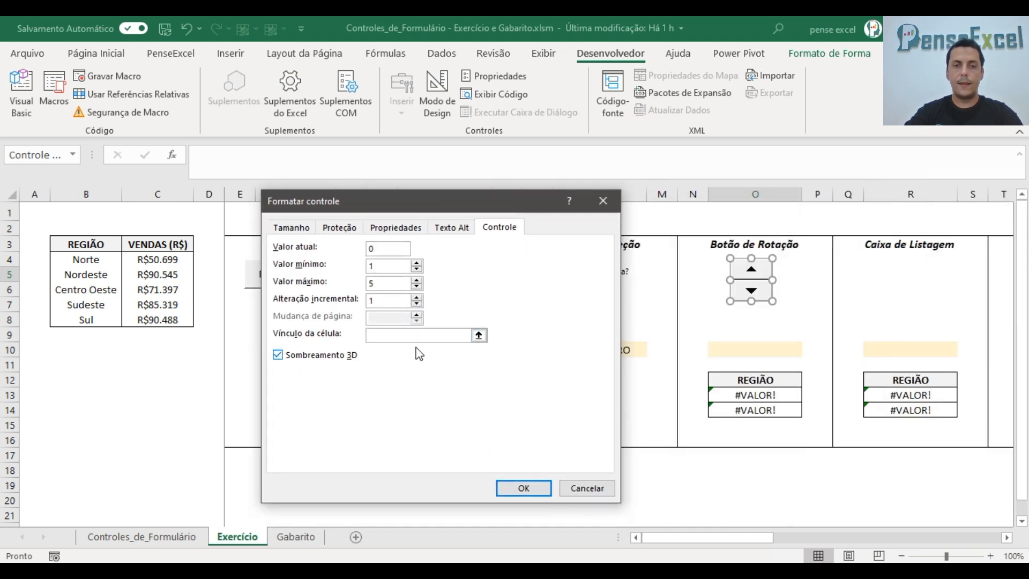
click(479, 335)
click(745, 348)
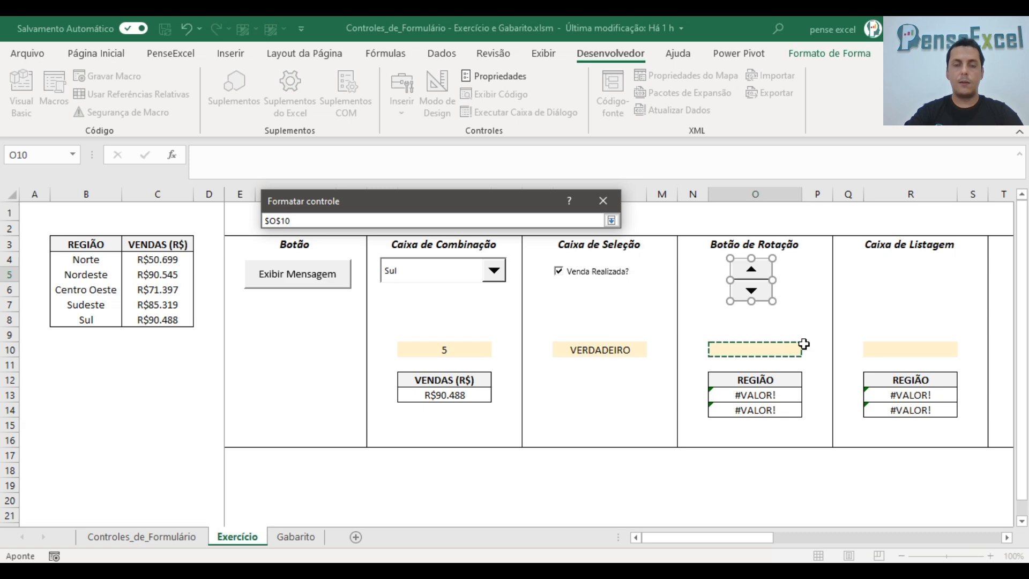
key(Return)
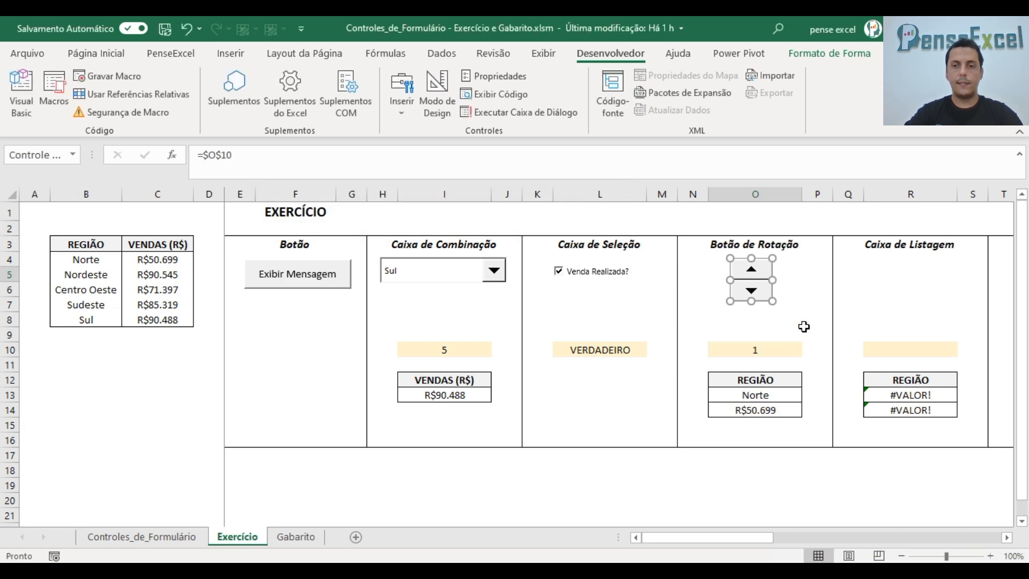
Step: Test the spin button by stepping it up to 5 and back down to 1 twice
click(806, 300)
click(753, 269)
click(754, 273)
click(753, 273)
click(754, 275)
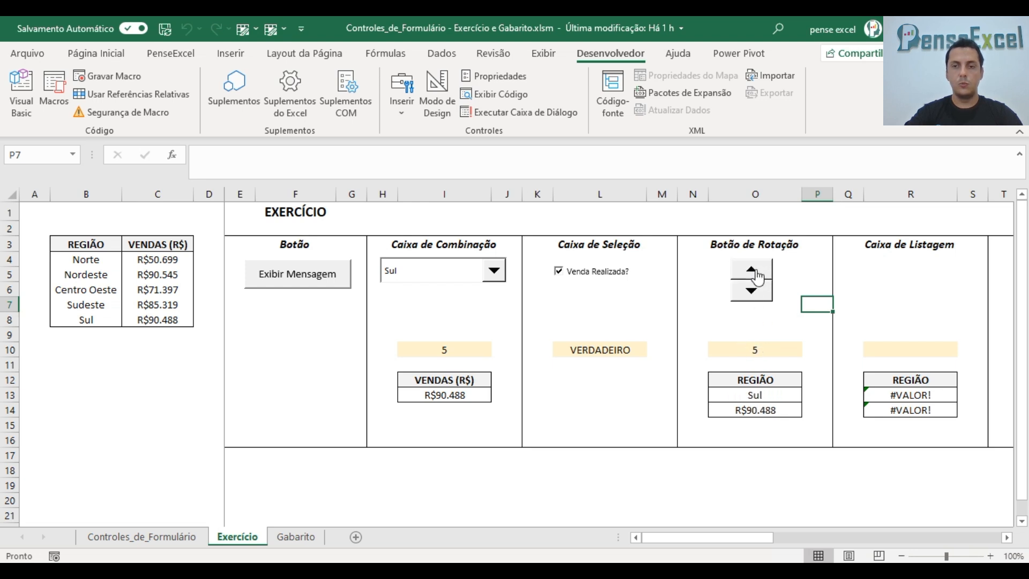
click(751, 292)
click(751, 292)
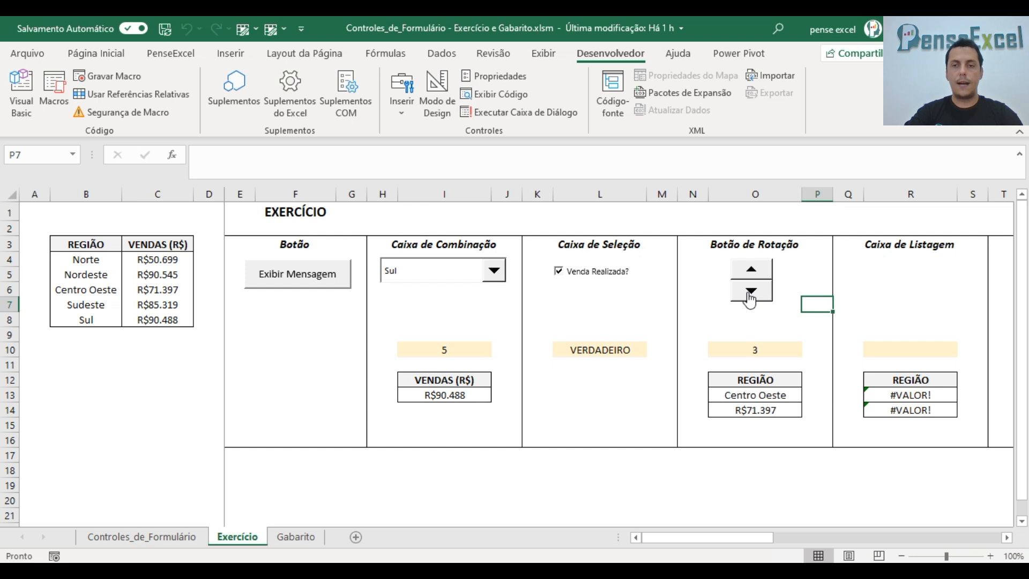
click(750, 293)
click(750, 293)
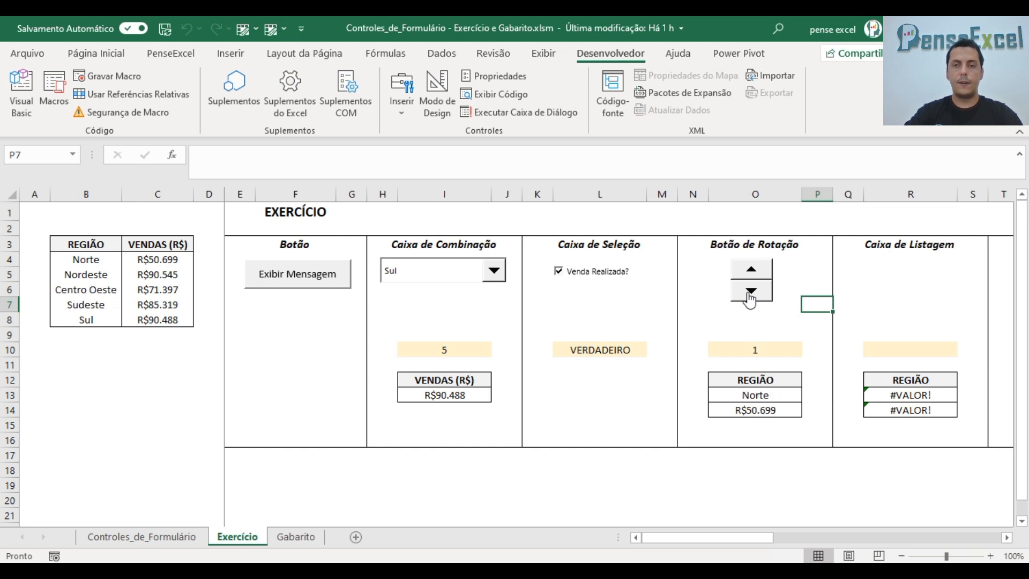
click(781, 347)
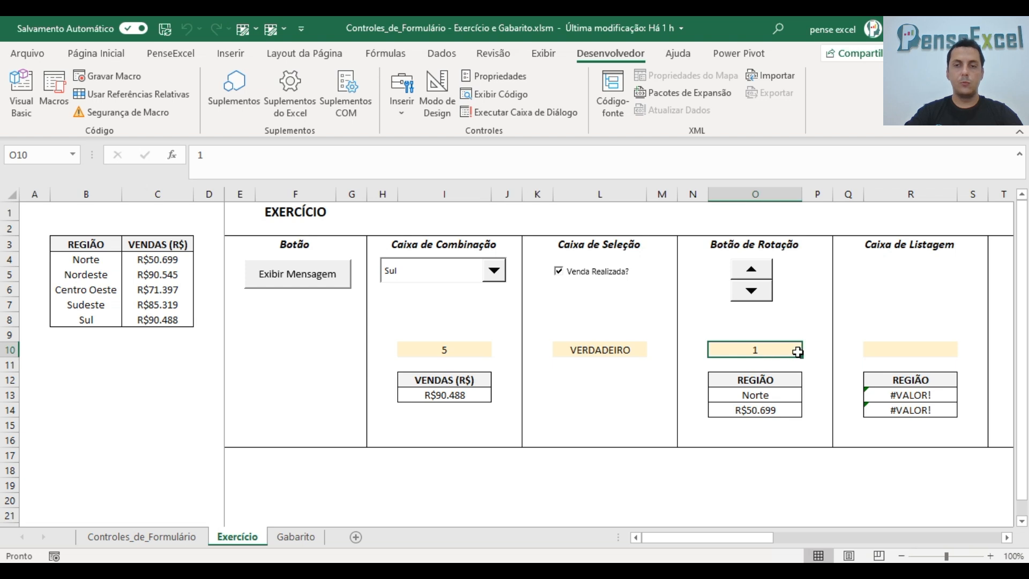
click(753, 274)
click(753, 274)
click(754, 275)
click(754, 275)
click(753, 293)
click(752, 292)
click(752, 292)
click(753, 292)
Step: Examine the formulas in O13 and O14 that return the region and its sales from the linked cell O10
click(756, 395)
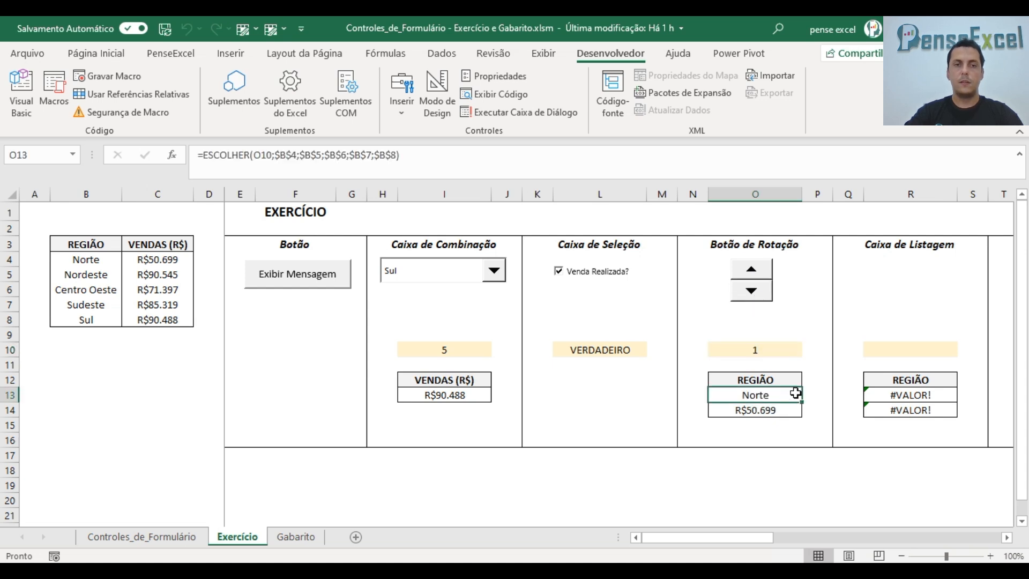
click(751, 412)
click(761, 395)
click(760, 411)
click(768, 394)
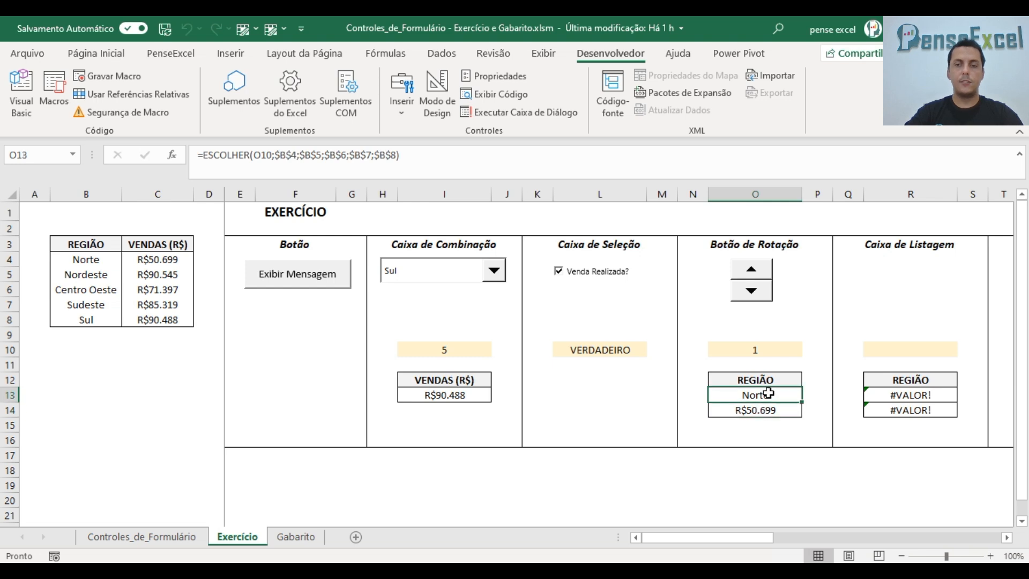
click(769, 410)
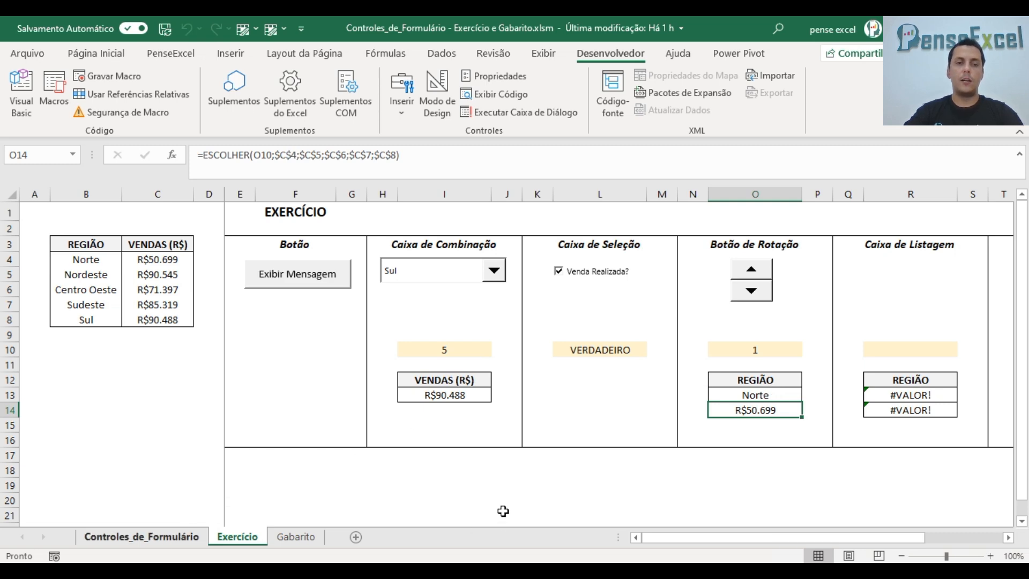
Step: Check the Caixa de Listagem instructions and insert a form-control list box under that heading on the Exercício sheet, around Q4:S8
click(187, 537)
click(250, 476)
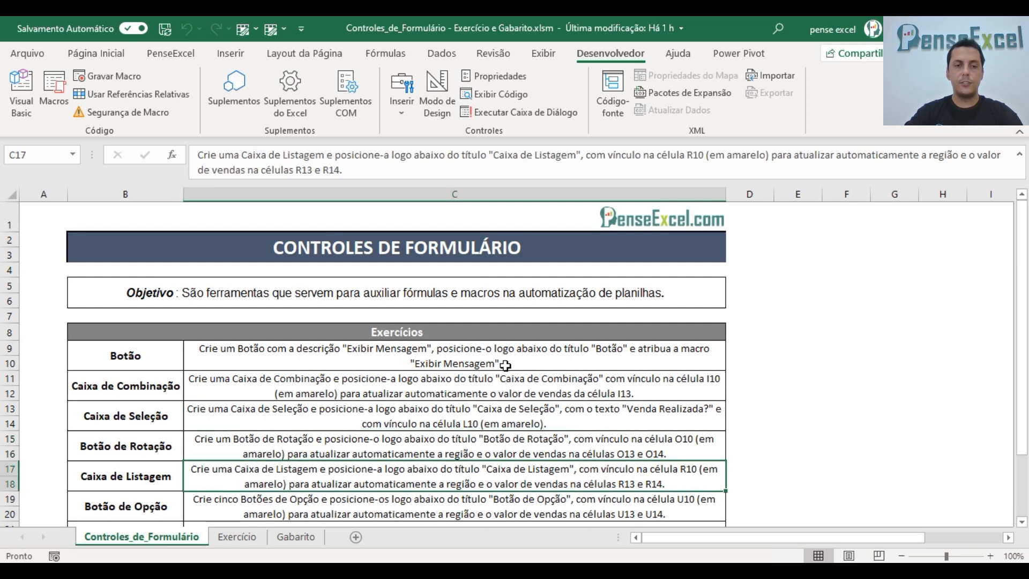
scroll(506, 367, down, 2)
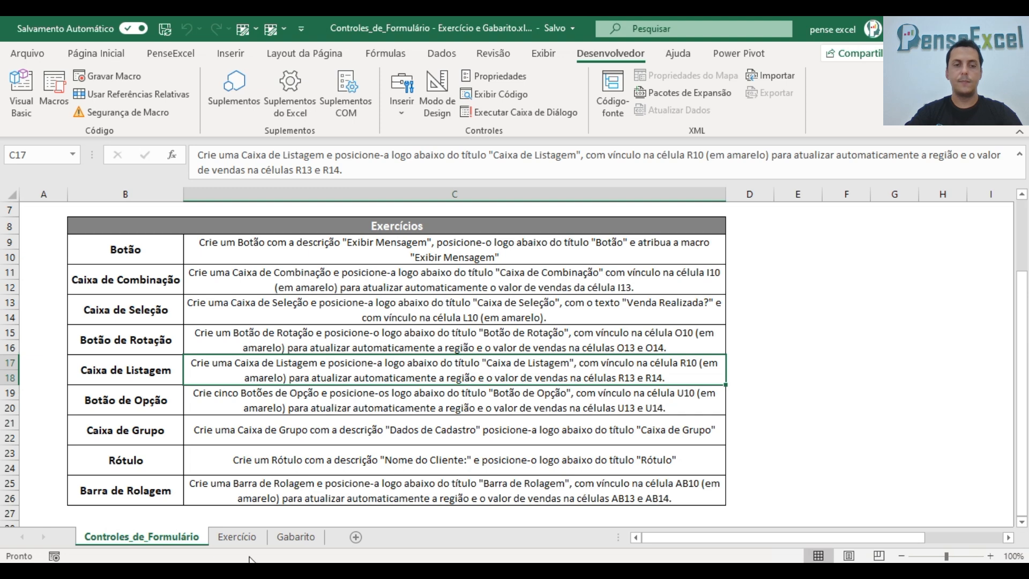
click(246, 538)
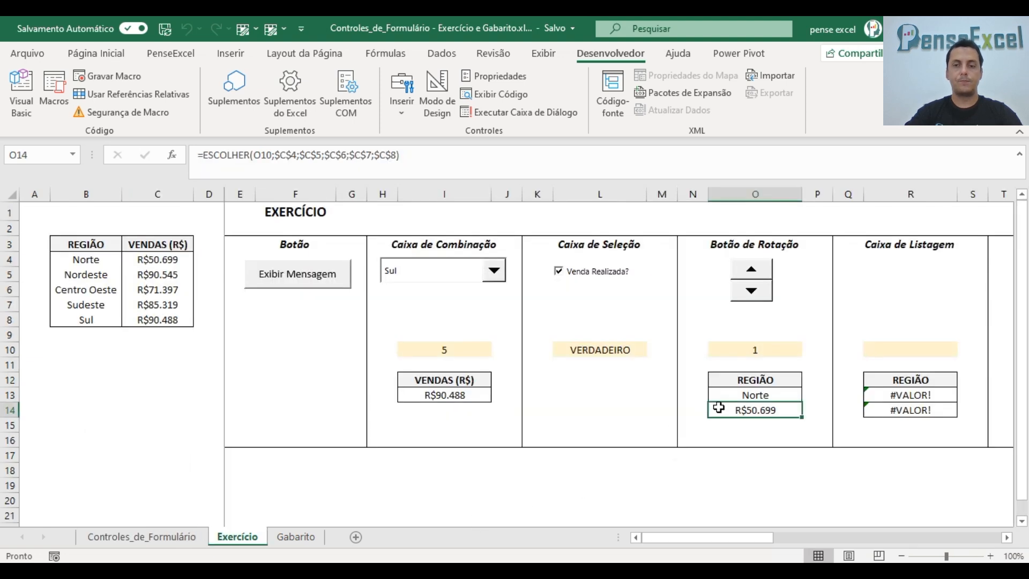
scroll(718, 408, right, 2)
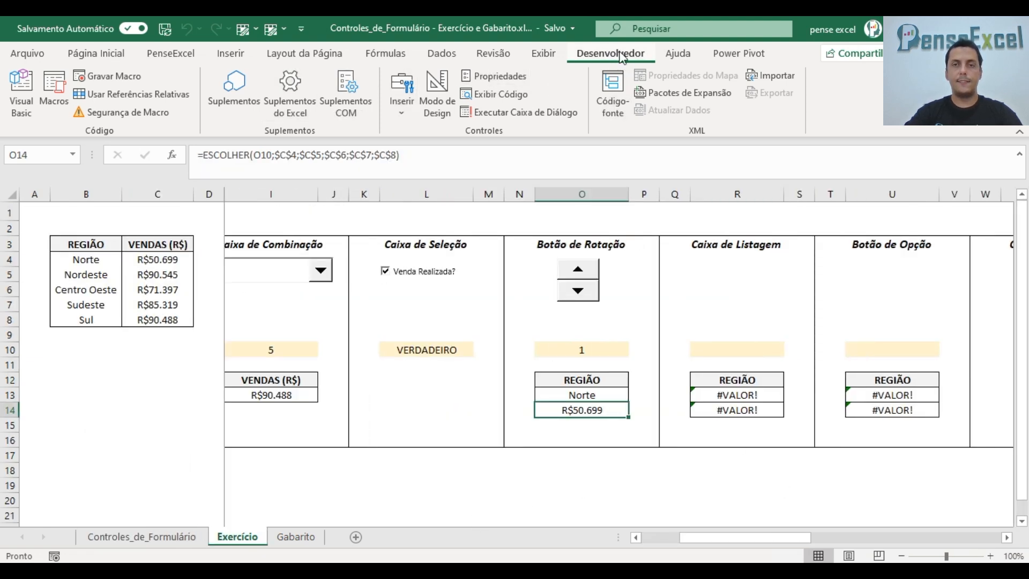
click(398, 110)
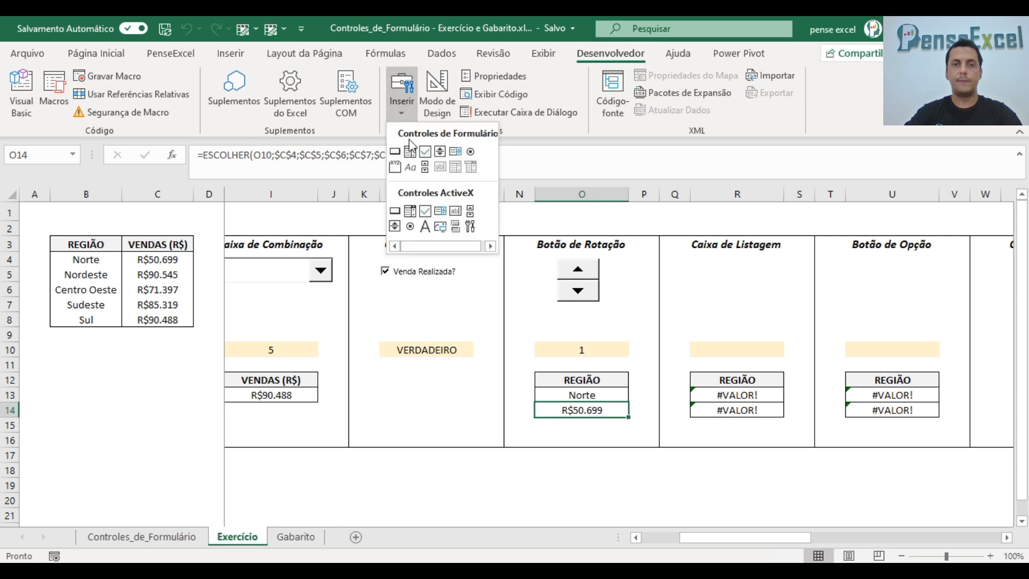
click(455, 155)
drag(685, 258, 788, 328)
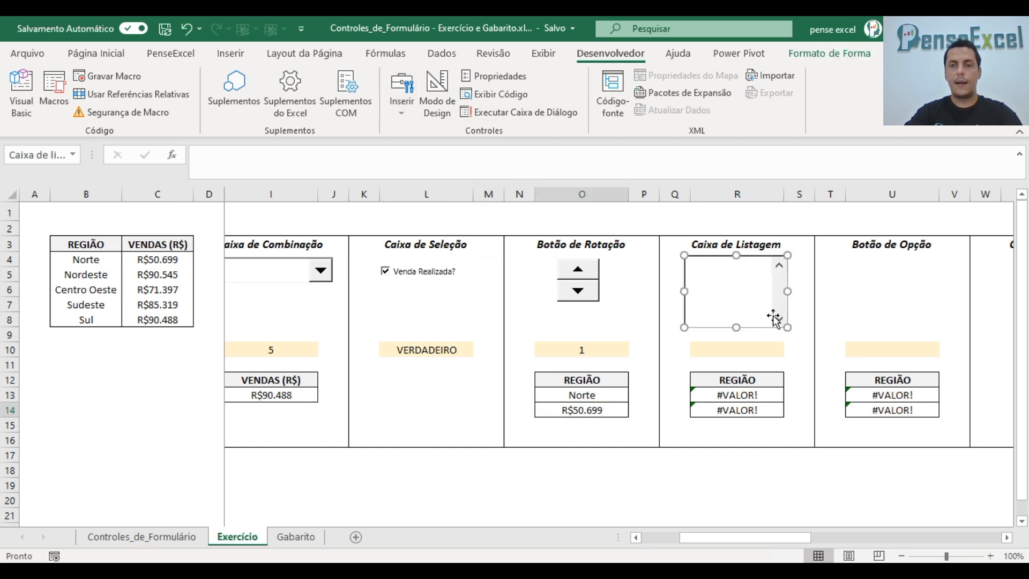
Step: Set the list box's input range to the region names in $B$4:$B$8
right_click(758, 259)
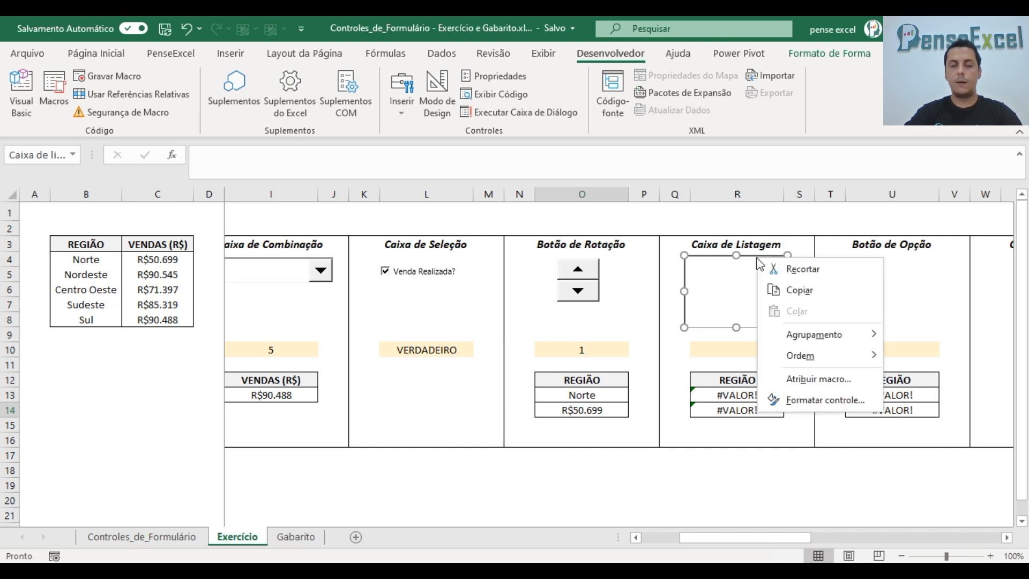
click(786, 399)
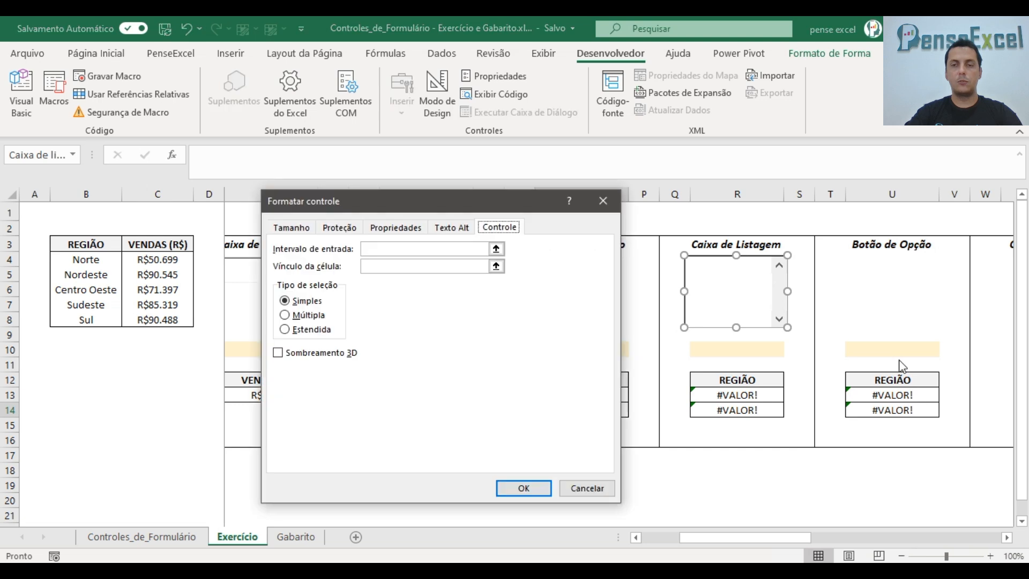
click(496, 248)
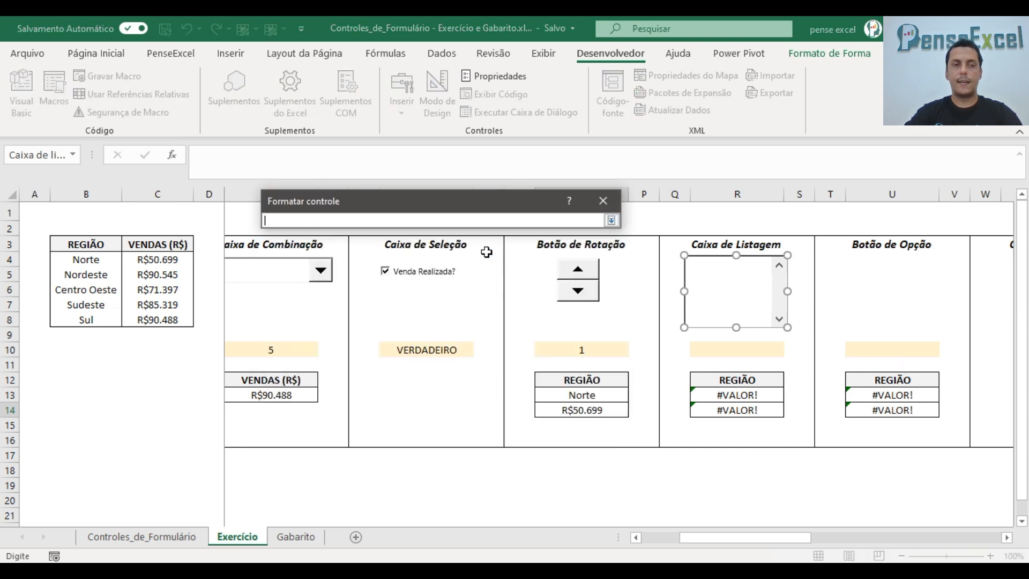
drag(80, 258, 85, 319)
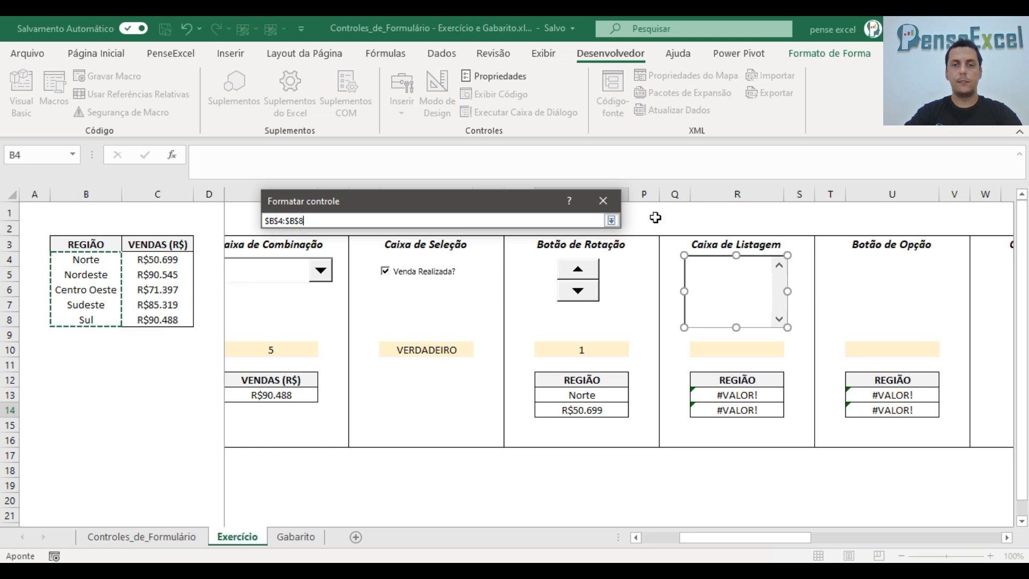
click(612, 221)
Step: Link the list box to cell $R$10 with 3D shading enabled and the selection type set to Simples
click(497, 269)
click(725, 354)
click(611, 221)
click(321, 355)
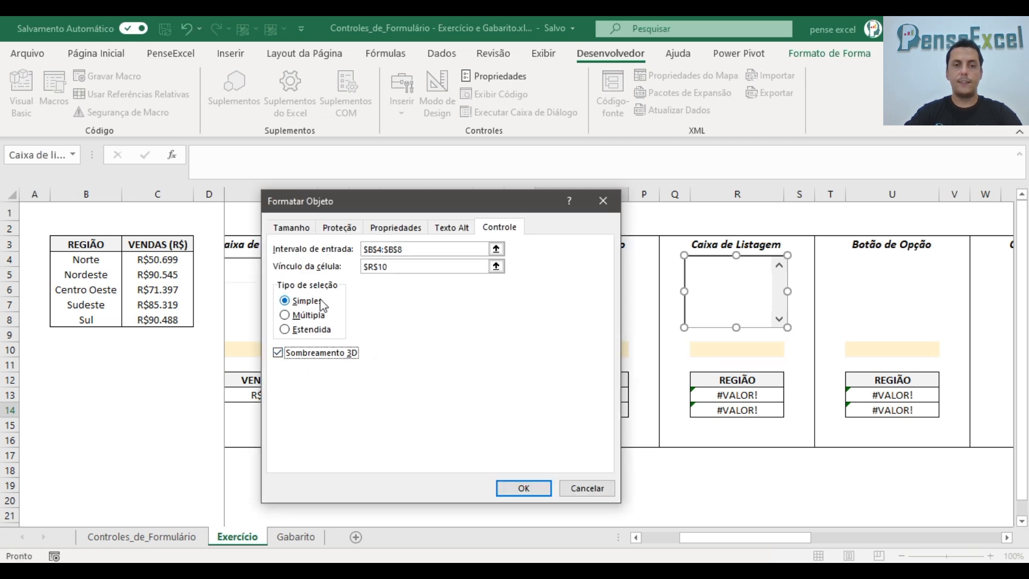
click(285, 317)
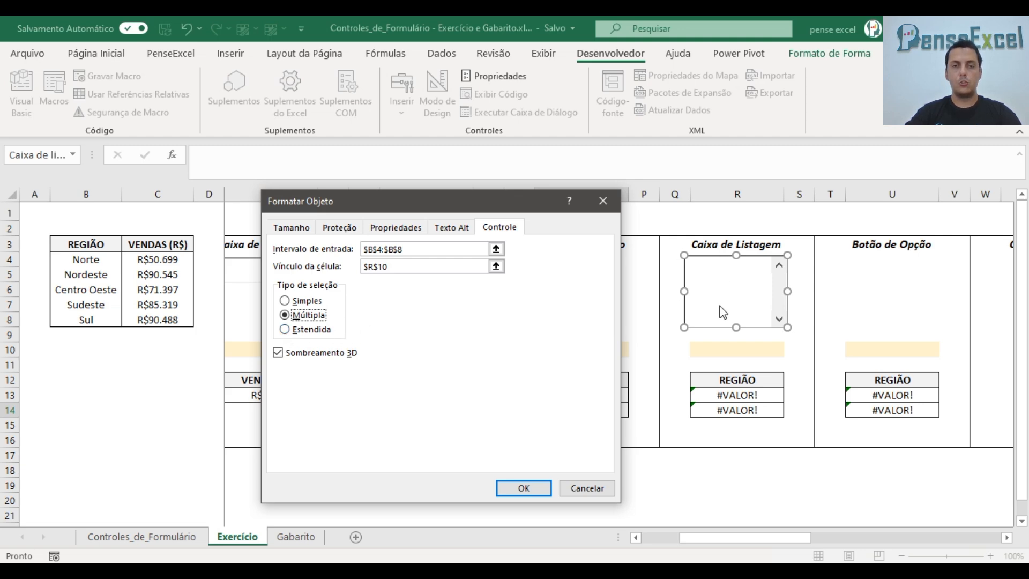
click(297, 304)
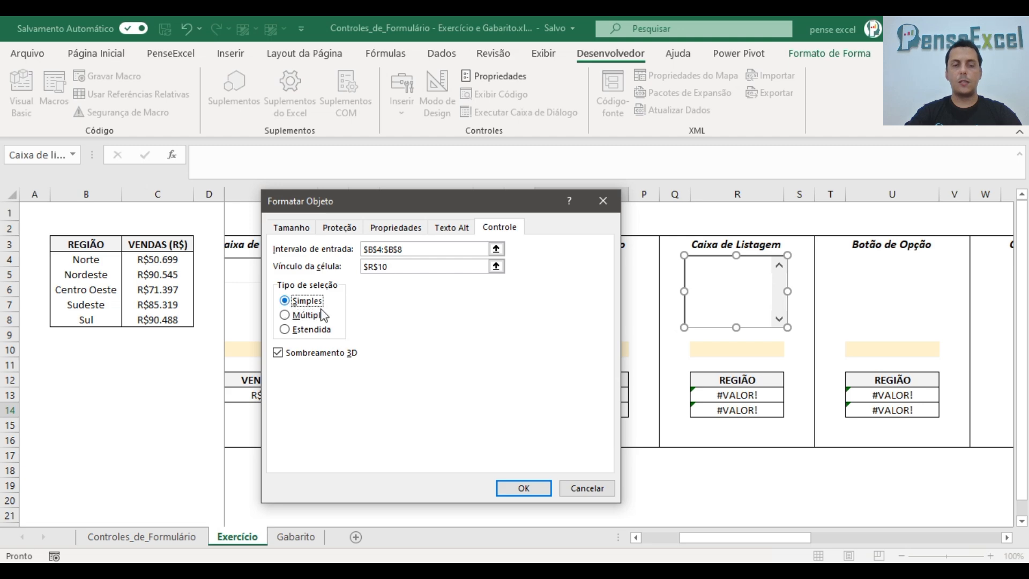
click(531, 489)
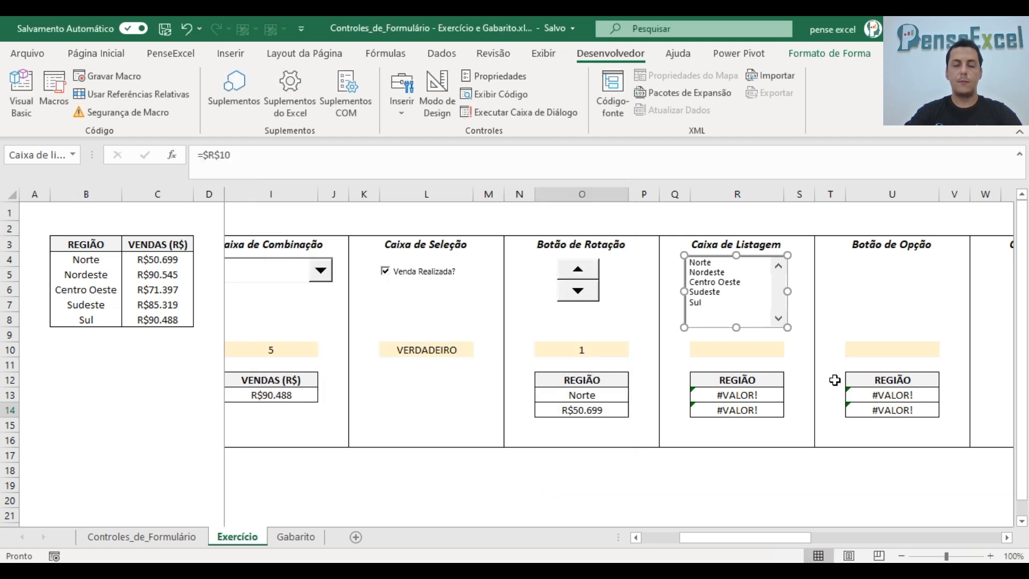
Step: Test the Caixa de Listagem by selecting every region from Norte to Sul and back, checking the linked cell R10
click(834, 279)
click(703, 262)
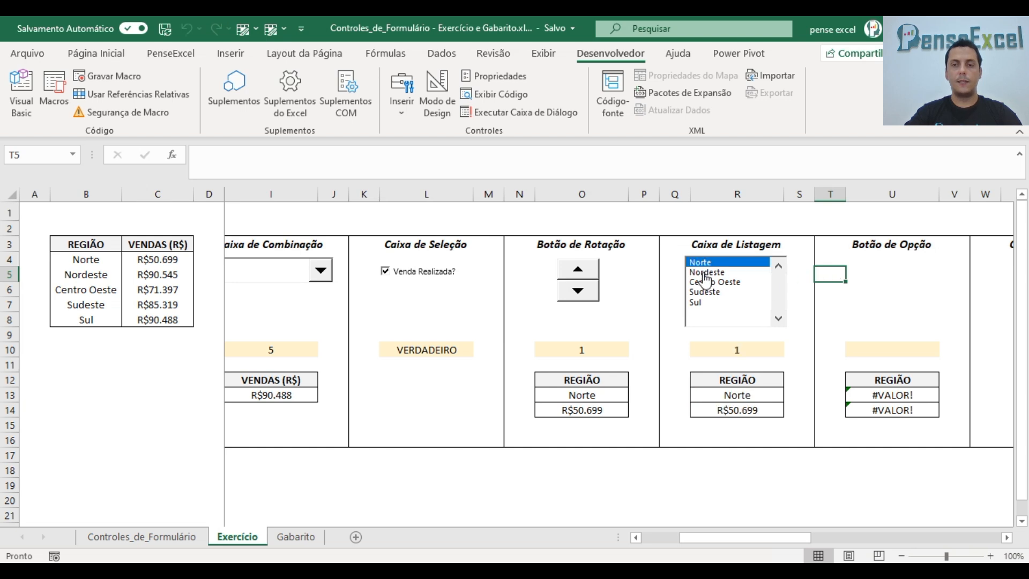
click(727, 350)
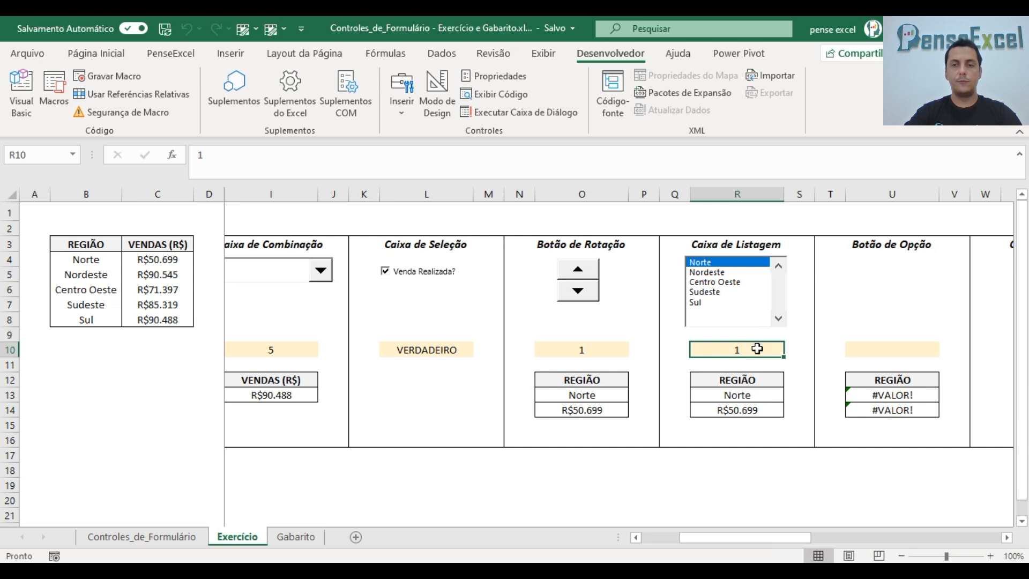
click(725, 273)
click(726, 283)
click(720, 292)
click(700, 303)
click(713, 293)
click(715, 283)
click(717, 273)
click(719, 263)
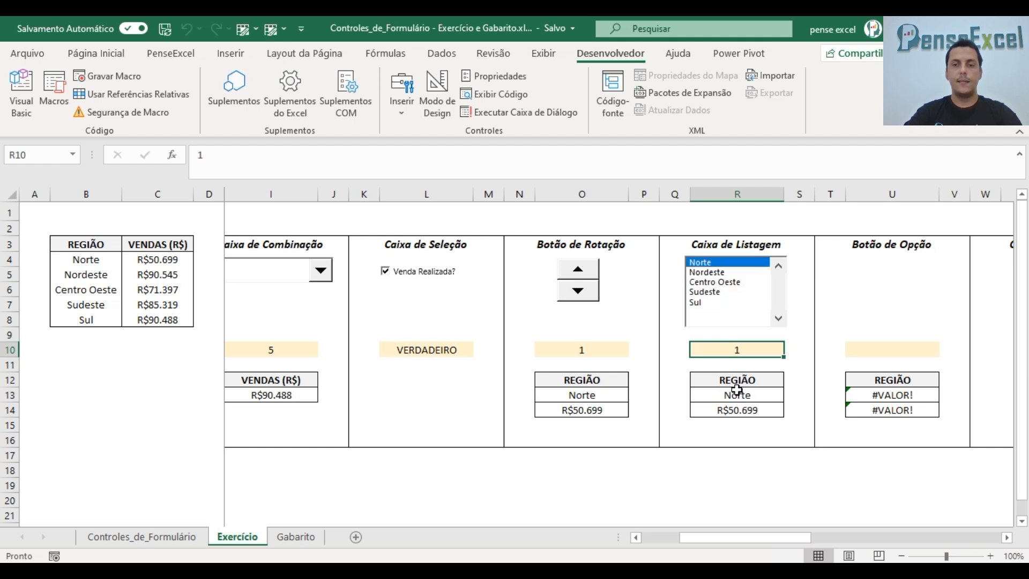
Step: Examine the formulas in R13 and R14 that return the region and its sales from the linked cell R10
click(738, 392)
double_click(737, 395)
key(Escape)
click(735, 409)
click(735, 393)
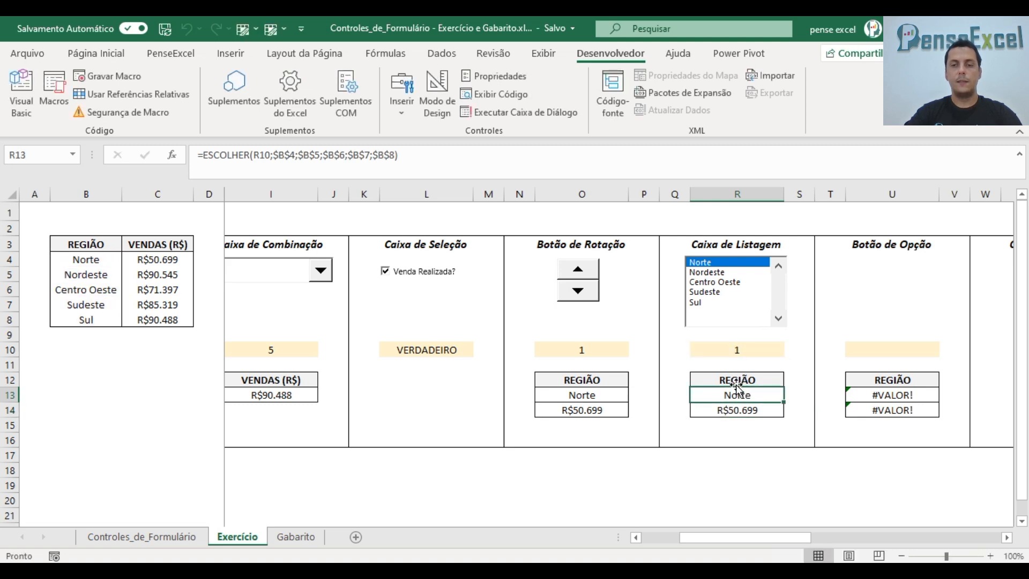
click(765, 410)
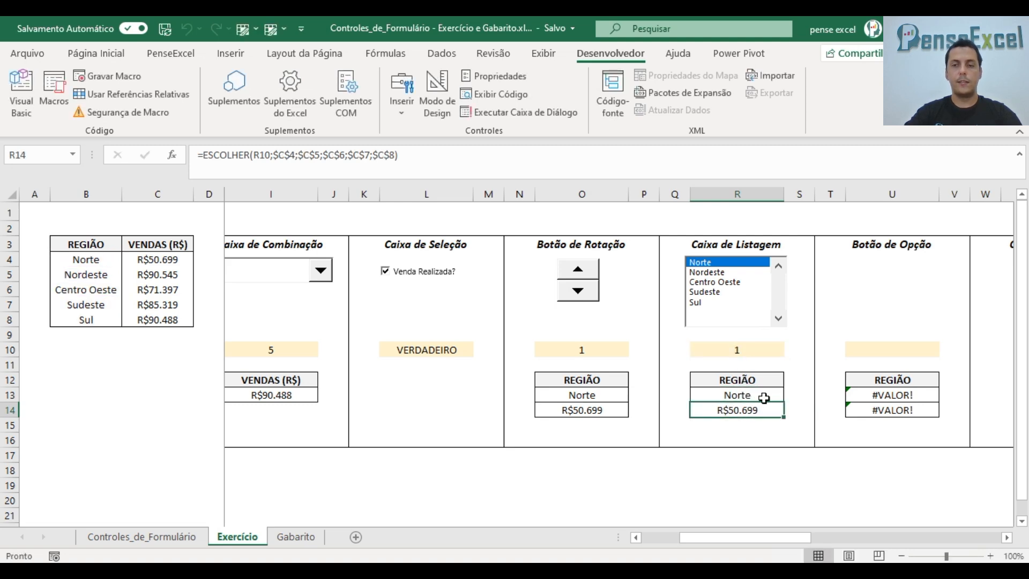
Step: Select cell R10 and try several regions in the Caixa de Listagem, ending with Sul selected
click(746, 351)
click(718, 293)
click(734, 282)
click(730, 272)
click(725, 263)
click(721, 292)
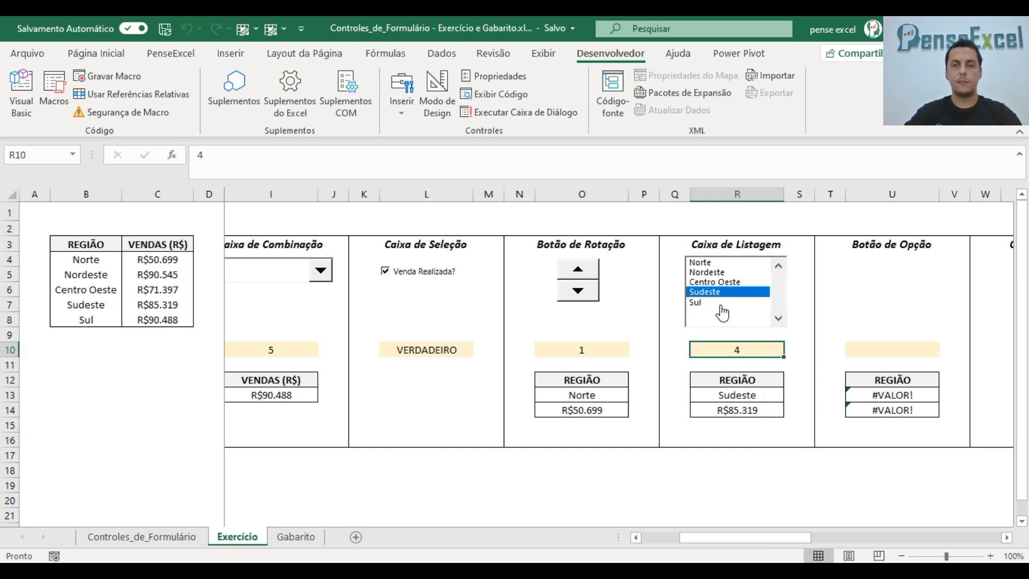
click(724, 304)
Step: Check the Botão de Opção instructions and insert a form-control option button under that heading on the Exercício sheet, around T4:U4
click(935, 275)
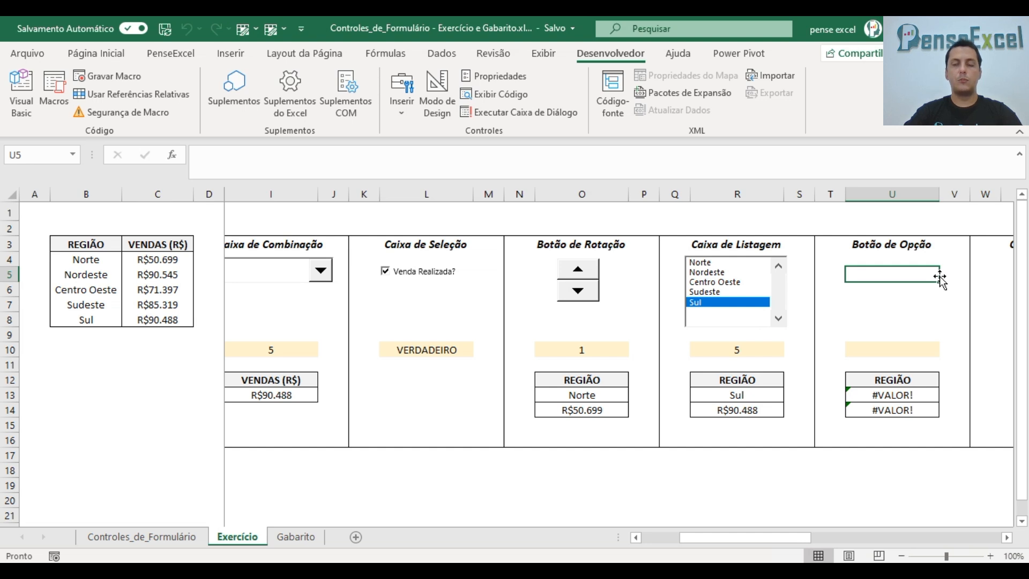
click(128, 542)
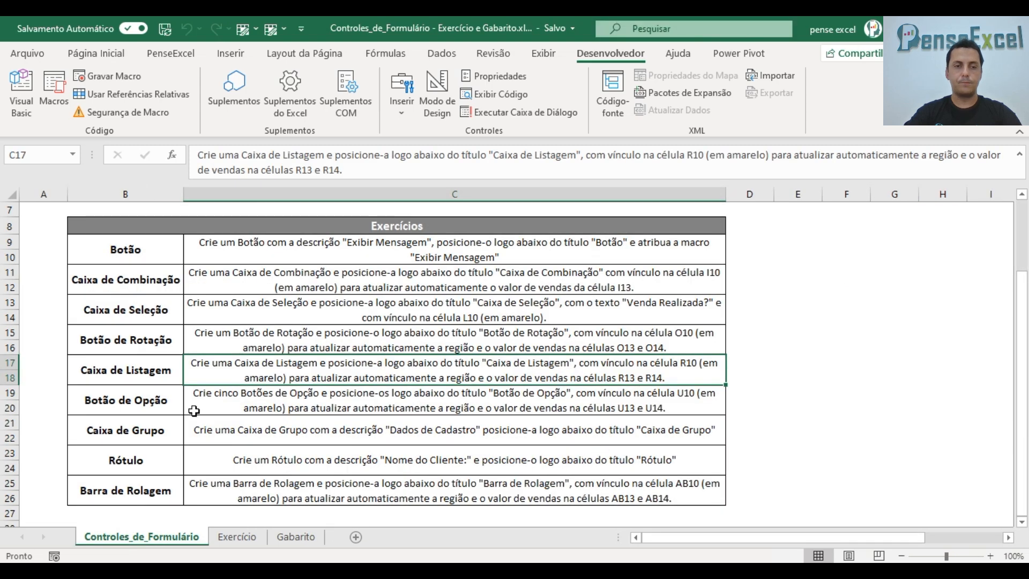
click(254, 397)
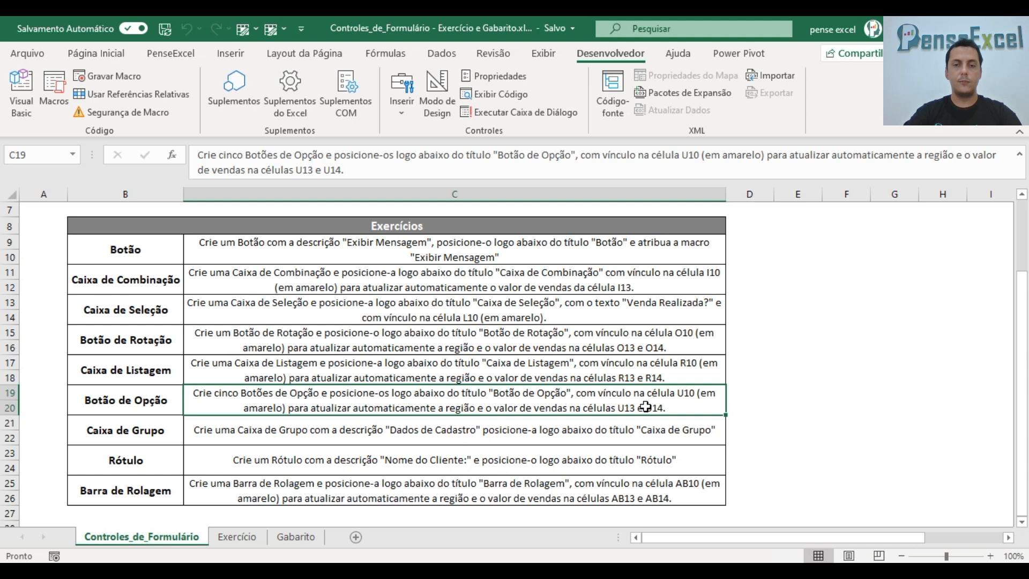
click(228, 536)
drag(710, 538, 769, 523)
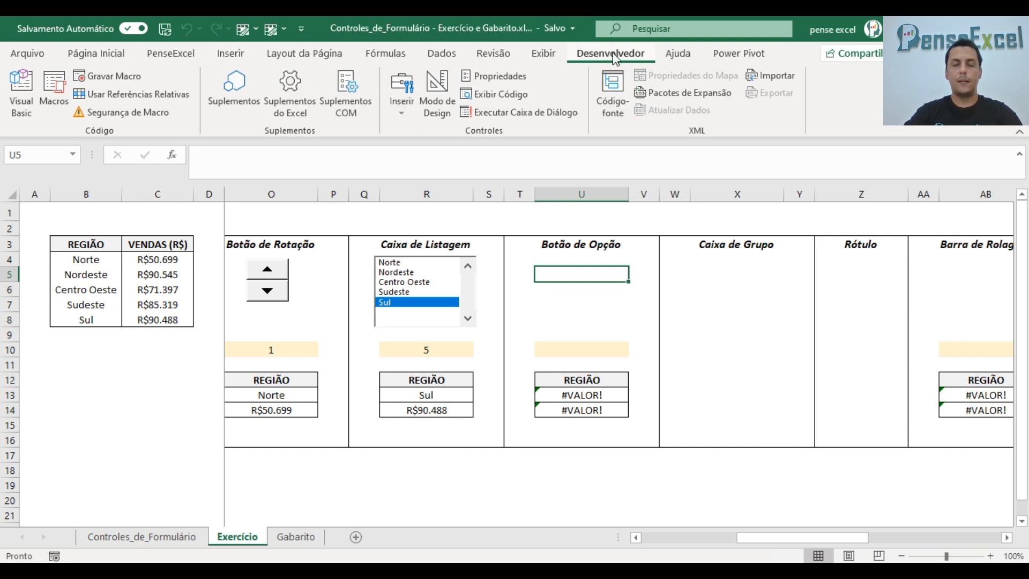
click(408, 112)
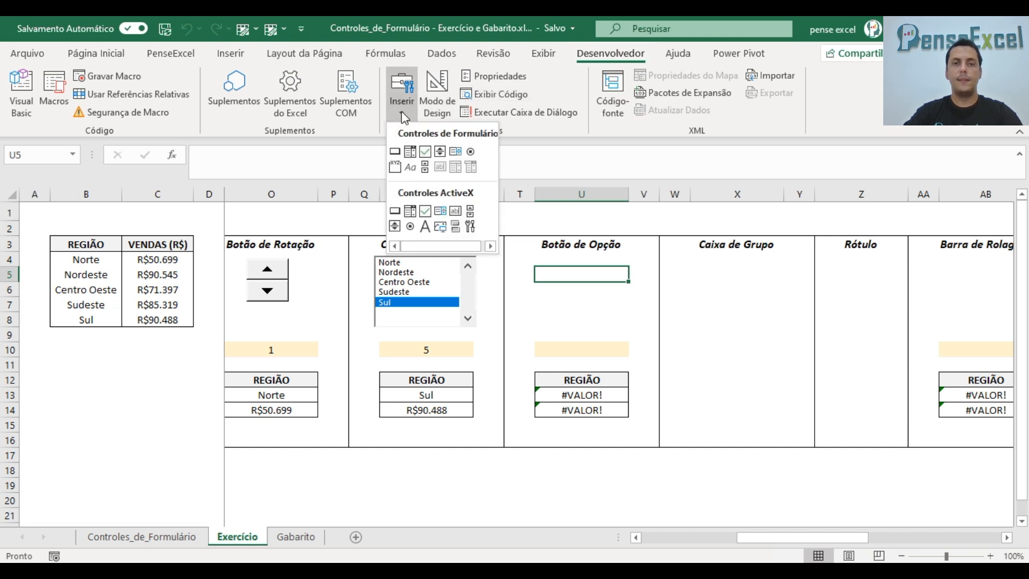
click(471, 152)
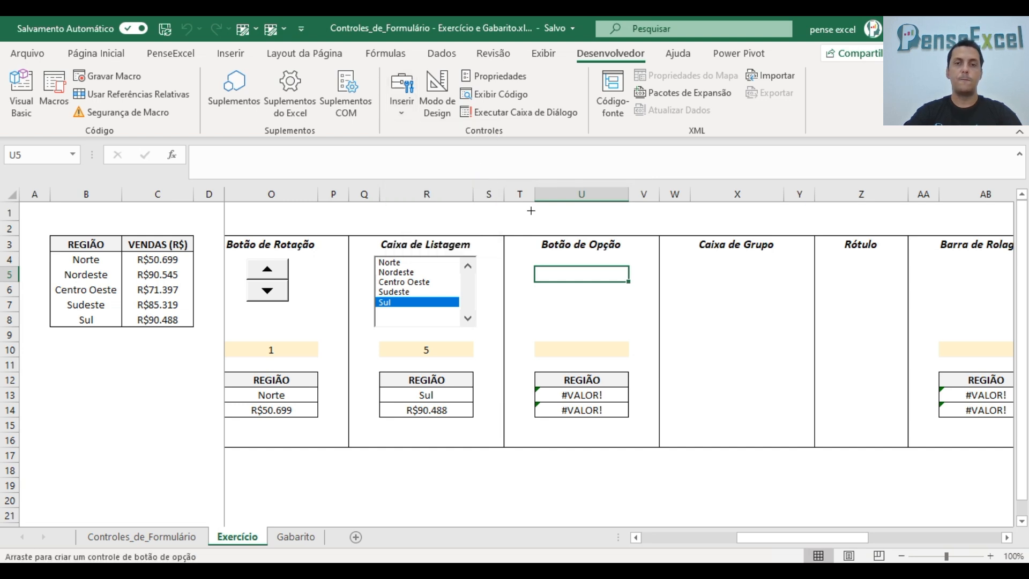
click(519, 258)
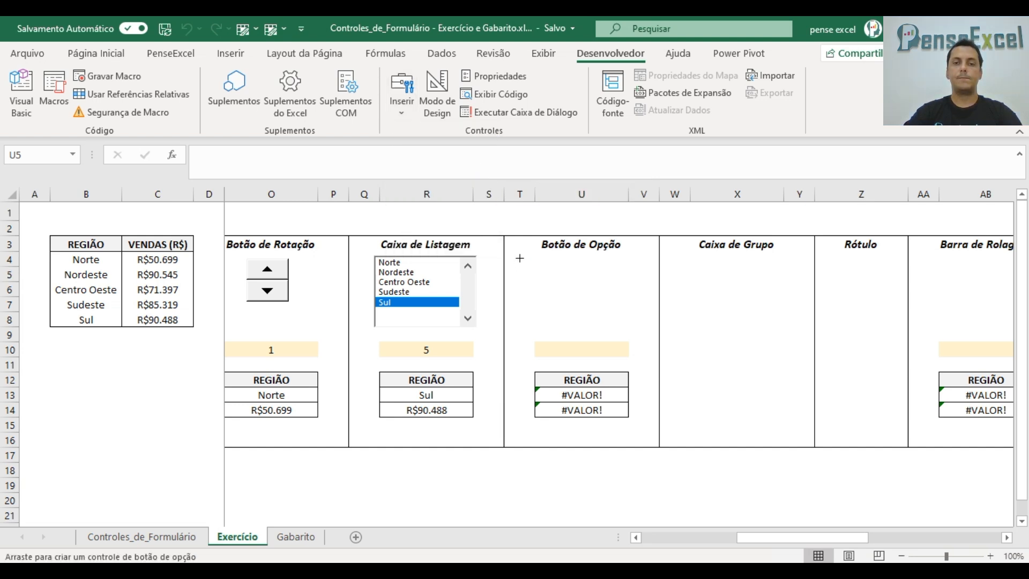
click(540, 288)
Step: Duplicate the option button and stack the copies to make a column of five under Botão de Opção, down to row 9
right_click(556, 273)
mouse_move(556, 283)
mouse_down()
mouse_move(556, 310)
mouse_move(545, 271)
mouse_move(554, 290)
mouse_up()
click(580, 306)
key(ctrl+v)
key(ctrl+v)
drag(617, 268, 604, 306)
key(ctrl+v)
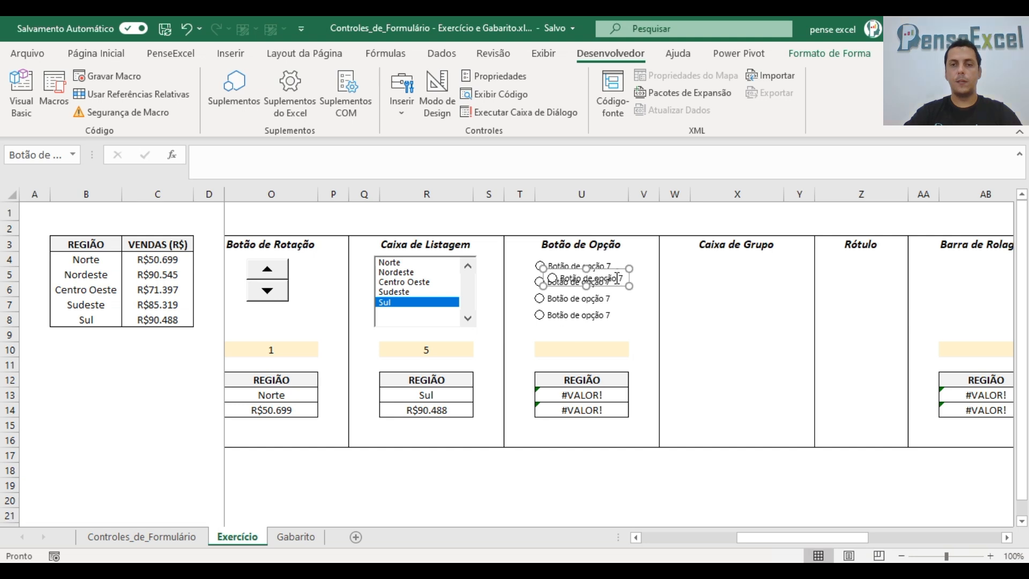
drag(617, 269, 600, 322)
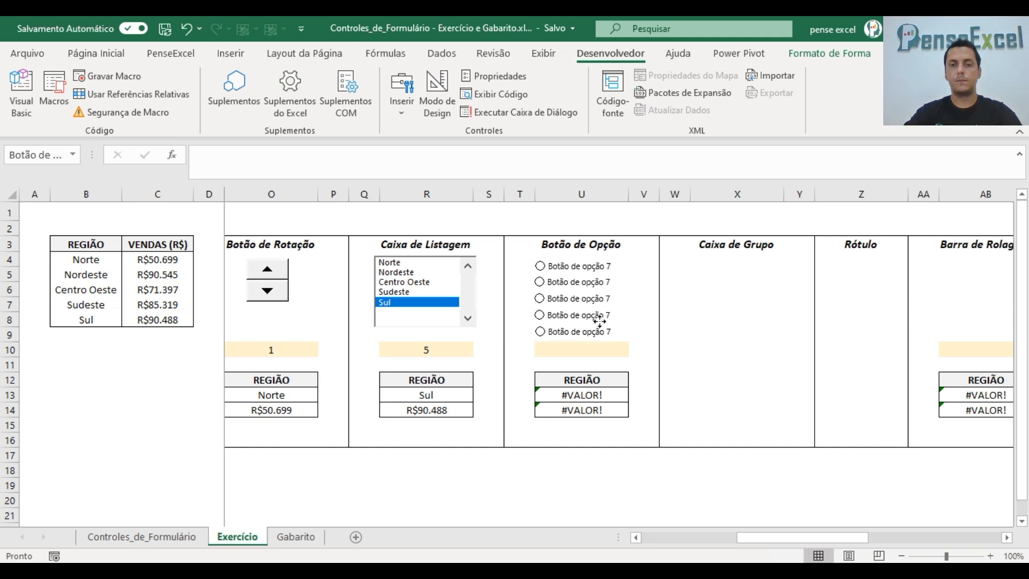
key(Escape)
Step: Change the captions of the first two option buttons to Norte and Nordeste
click(570, 270)
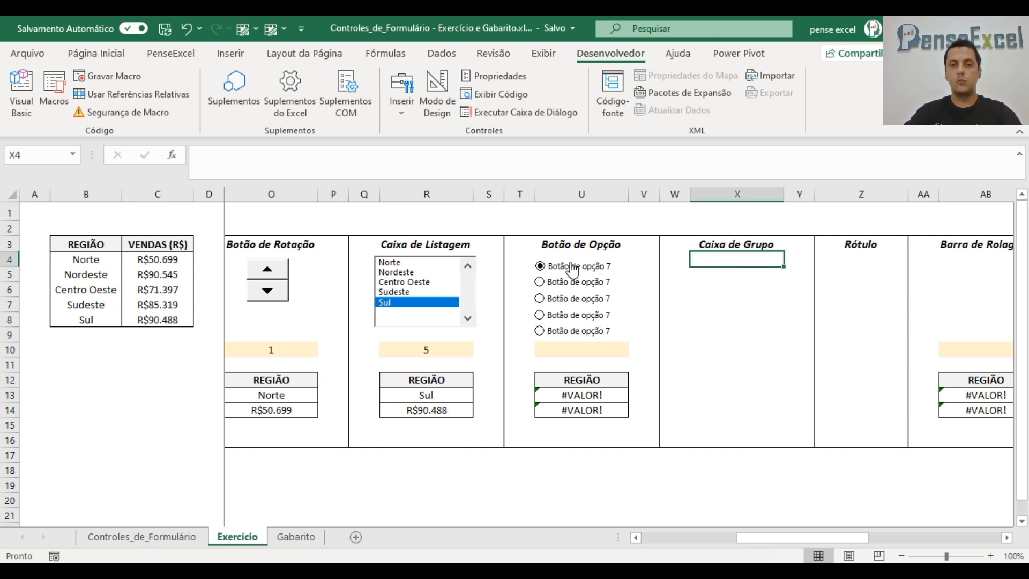
right_click(572, 265)
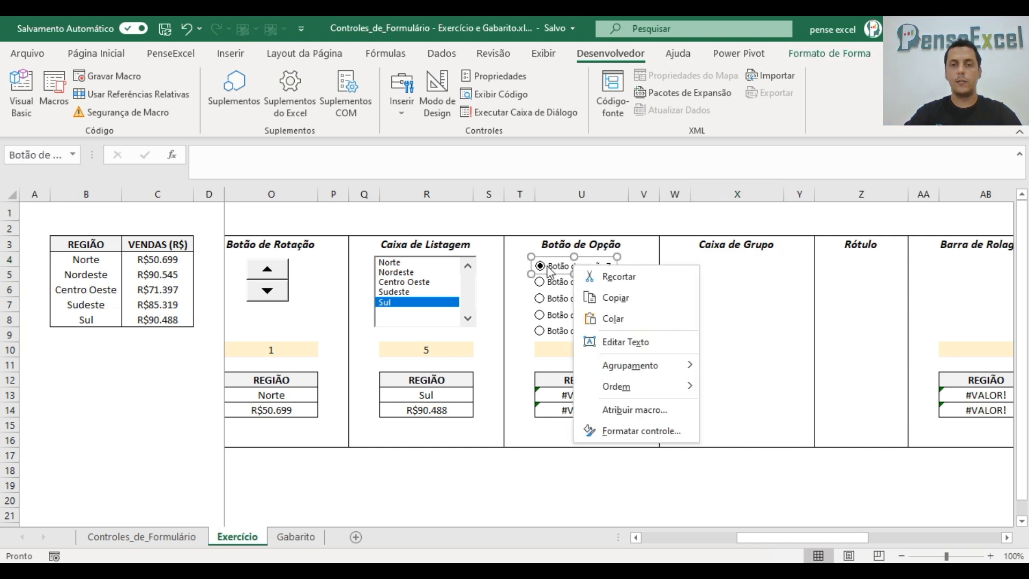
key(Escape)
key(ctrl+a)
text(N)
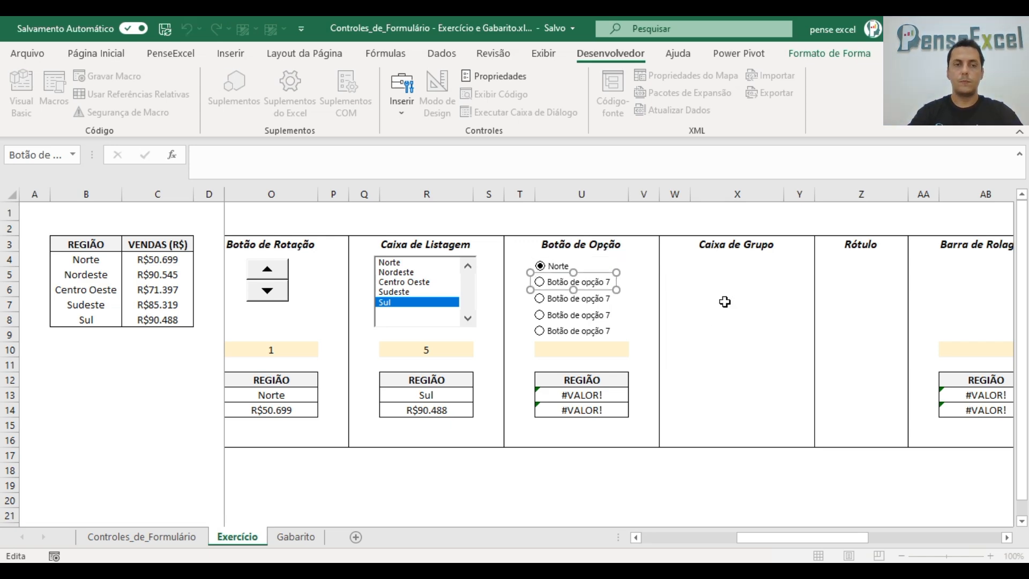
key(ctrl+shift+Right)
key(ctrl+shift+Right)
key(ctrl+shift+Right)
key(ctrl+shift+Right)
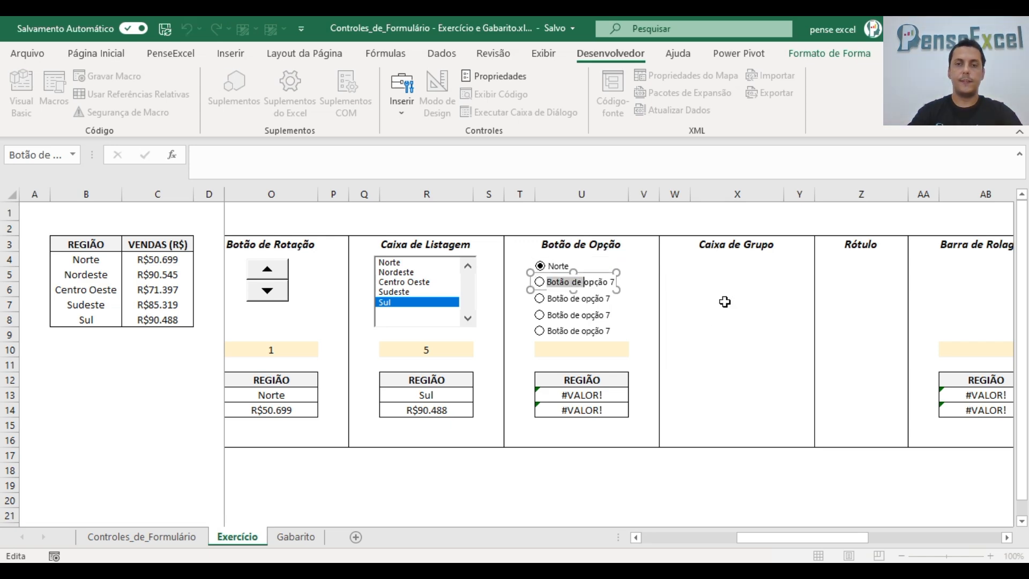
text(Nordeste)
Step: Change the caption of the third option button to Centro-Oeste
right_click(559, 296)
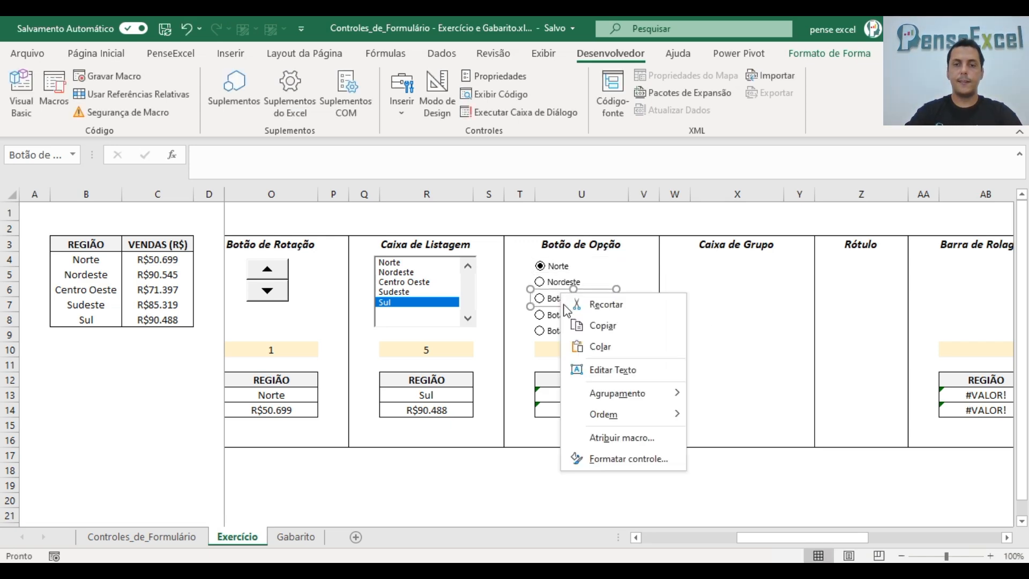
click(611, 363)
key(ctrl+shift+Right)
key(ctrl+shift+Right)
key(ctrl+shift+Right)
key(ctrl+shift+Right)
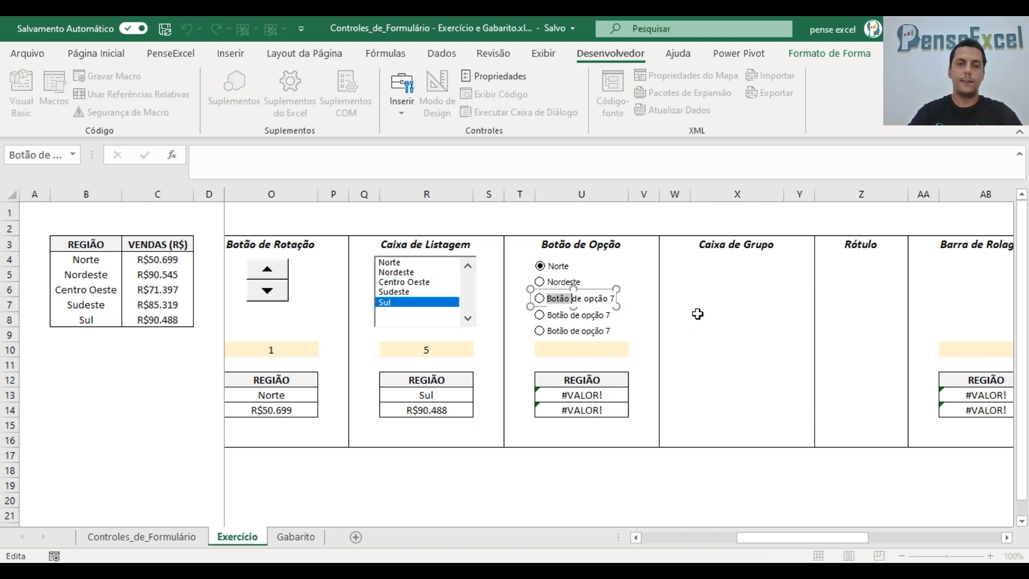
text(Centro)
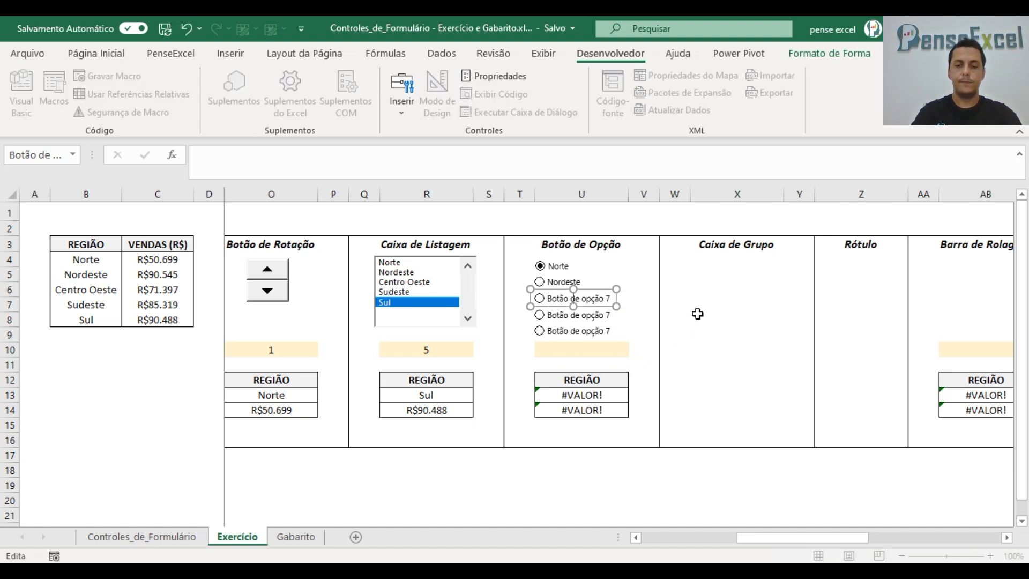
Step: Change the captions of the fourth and fifth option buttons to Sudeste and Sul
click(590, 315)
right_click(589, 314)
click(639, 386)
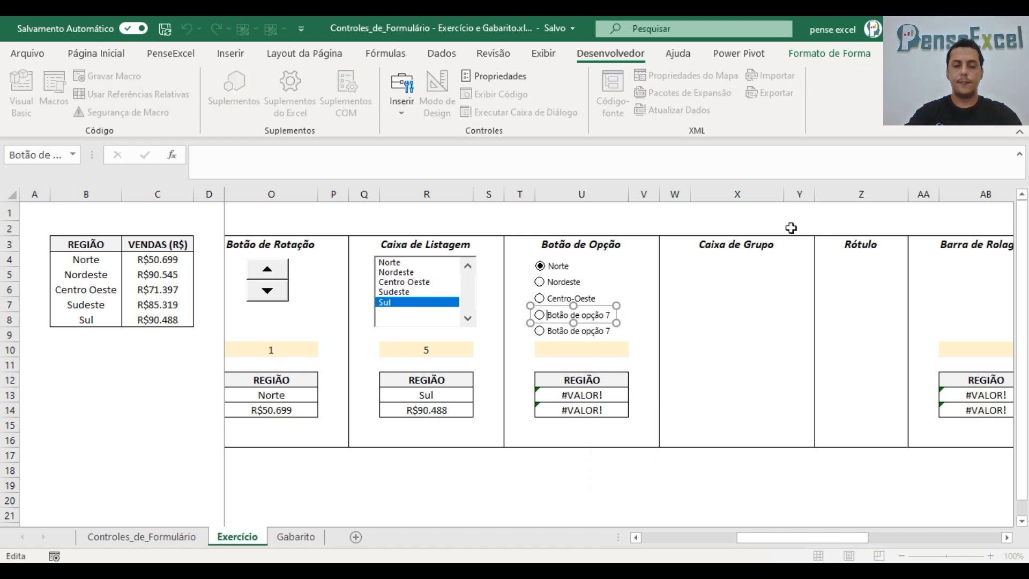
text(Sudeste)
click(604, 331)
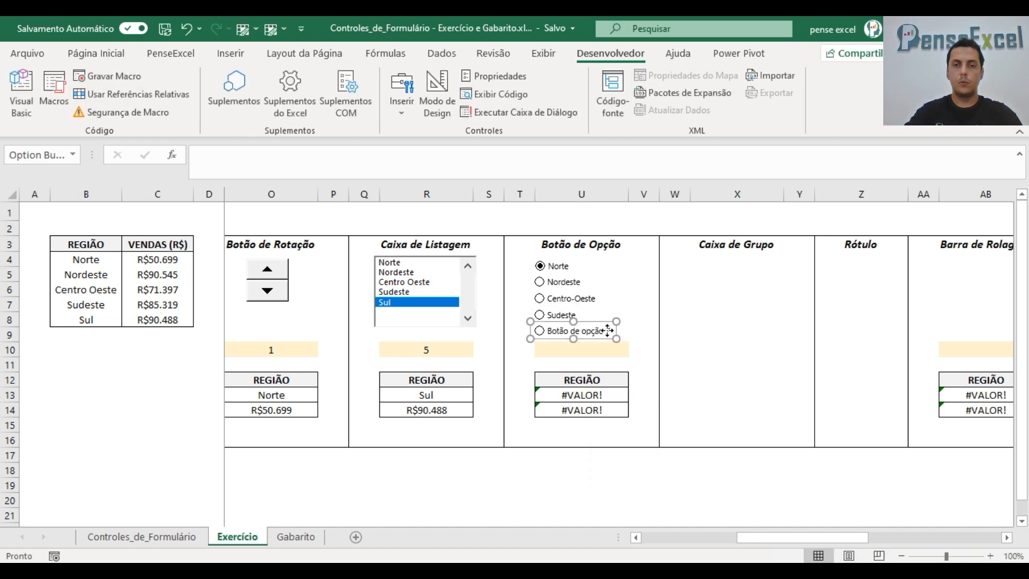
right_click(604, 331)
click(651, 404)
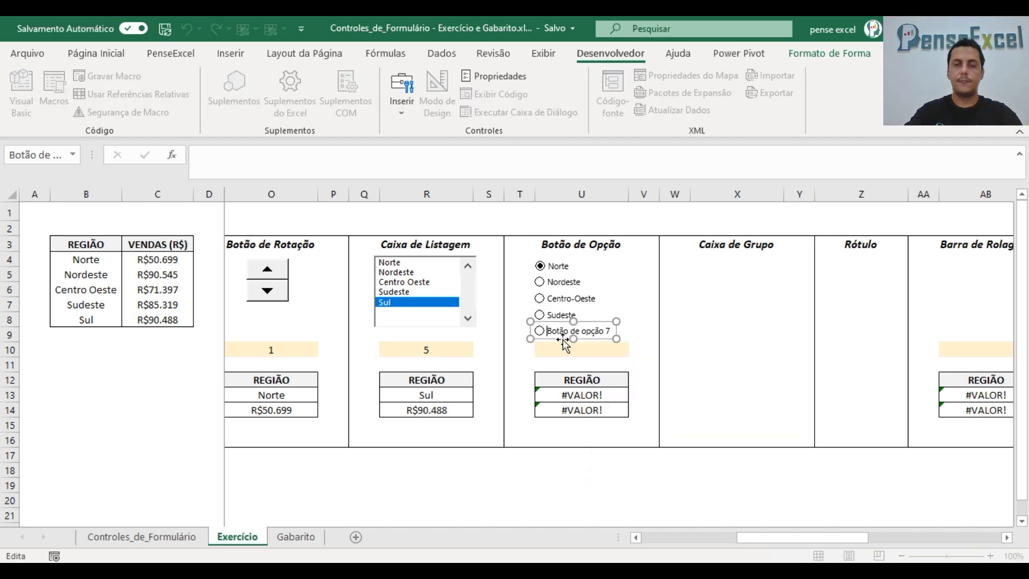
key(shift+End)
text(Sul)
click(694, 272)
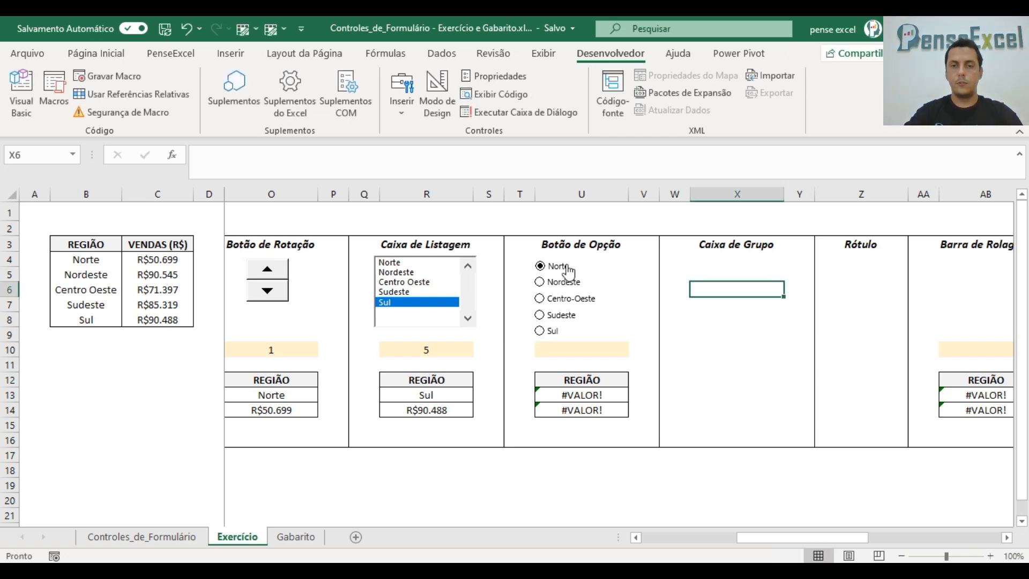
Step: Link the Norte option button to cell $U$10 and enable its 3D shading
right_click(569, 267)
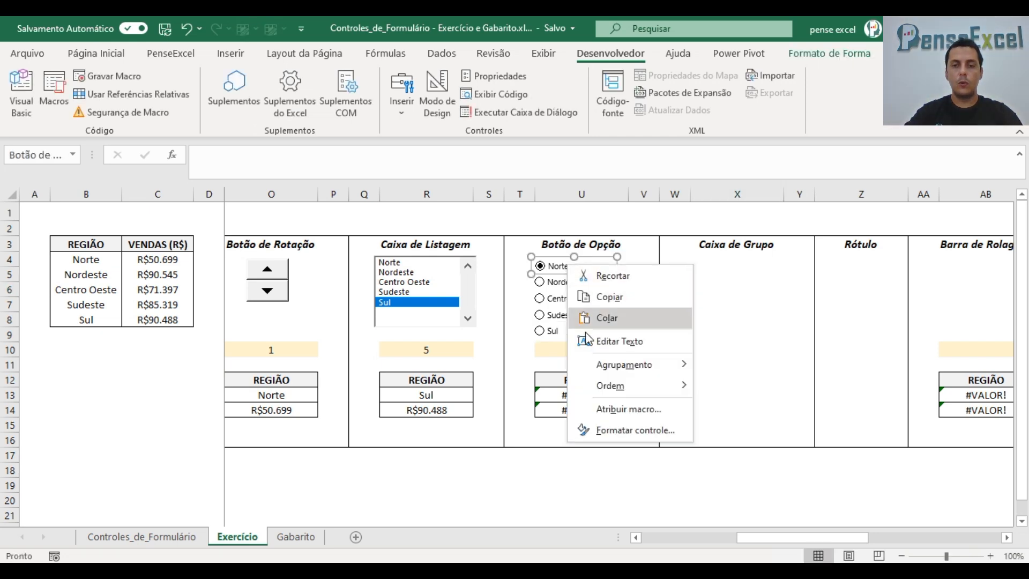
click(617, 430)
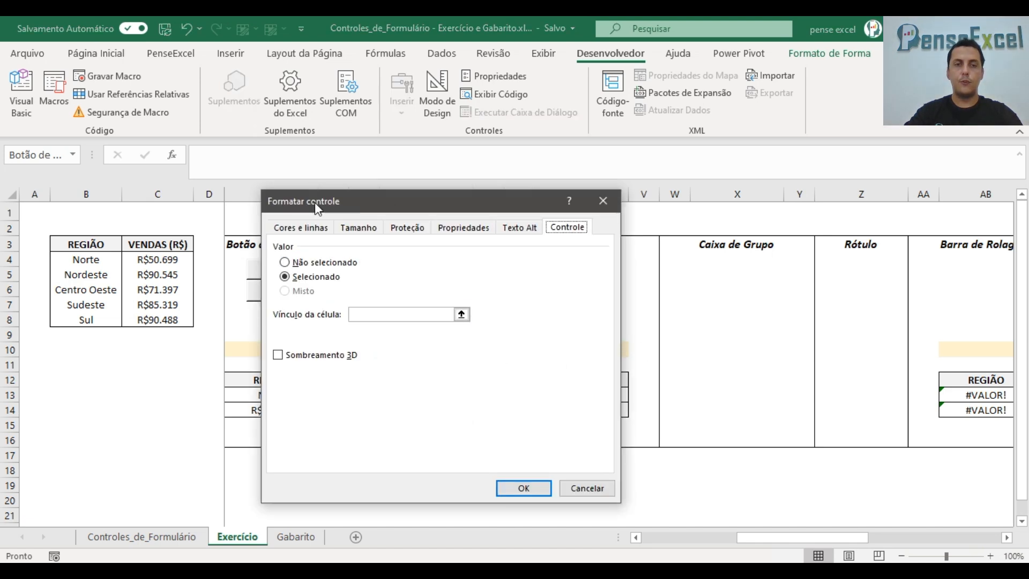
drag(317, 208, 152, 175)
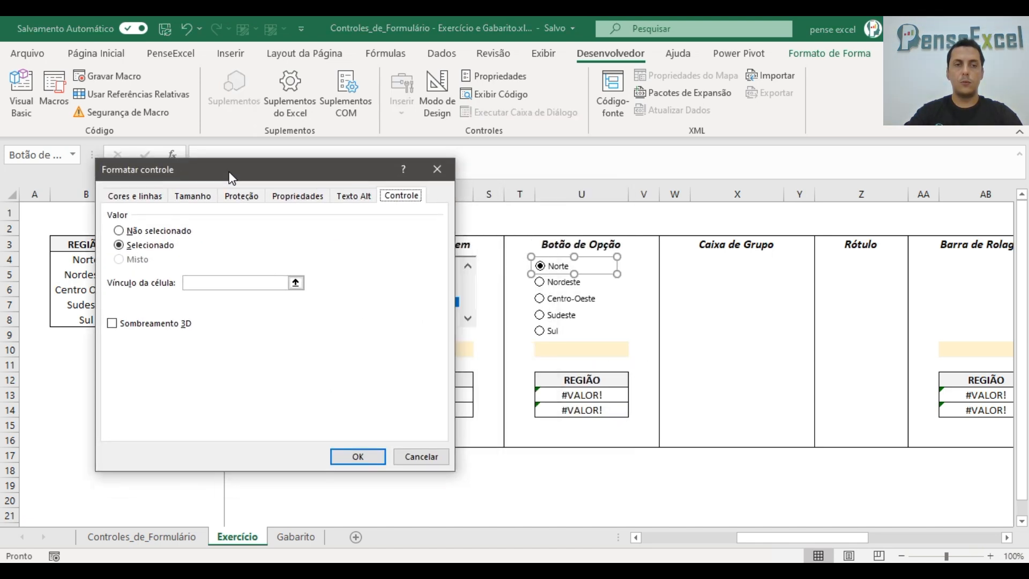
click(296, 283)
click(603, 352)
click(446, 188)
click(112, 323)
click(358, 456)
Step: Enable 3D shading on the Nordeste and Centro-Oeste option buttons
right_click(566, 286)
click(632, 451)
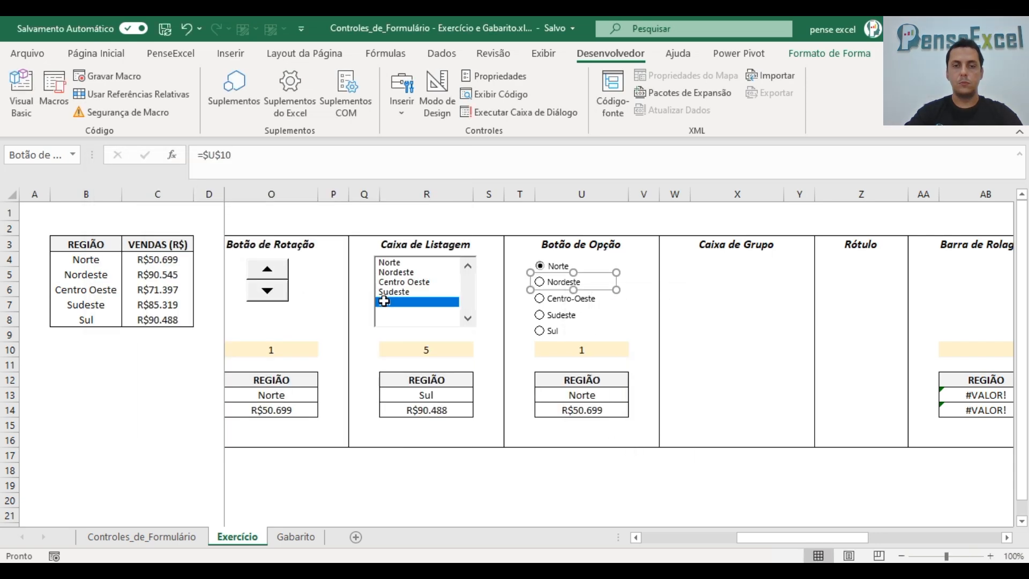
click(149, 324)
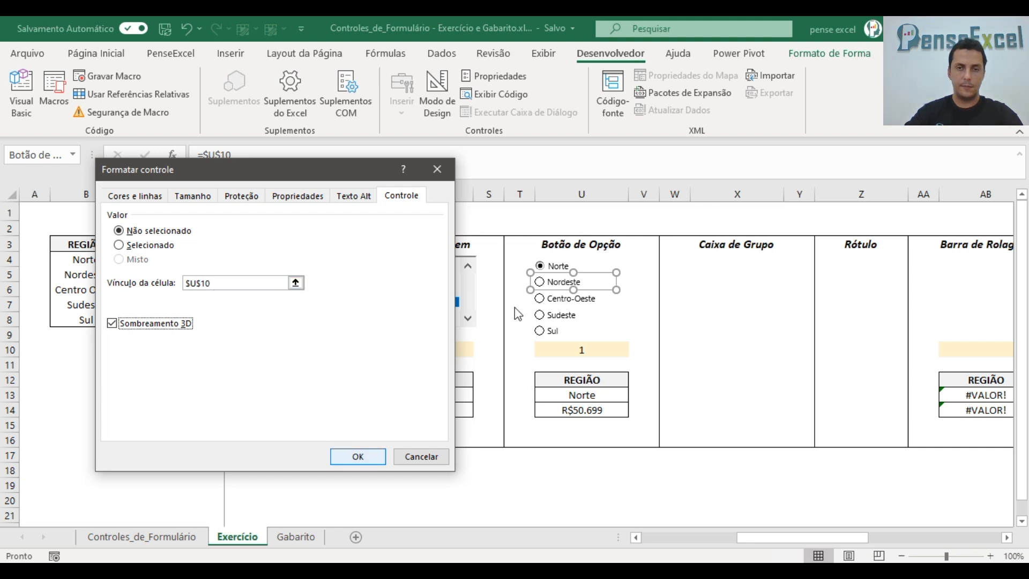
key(Return)
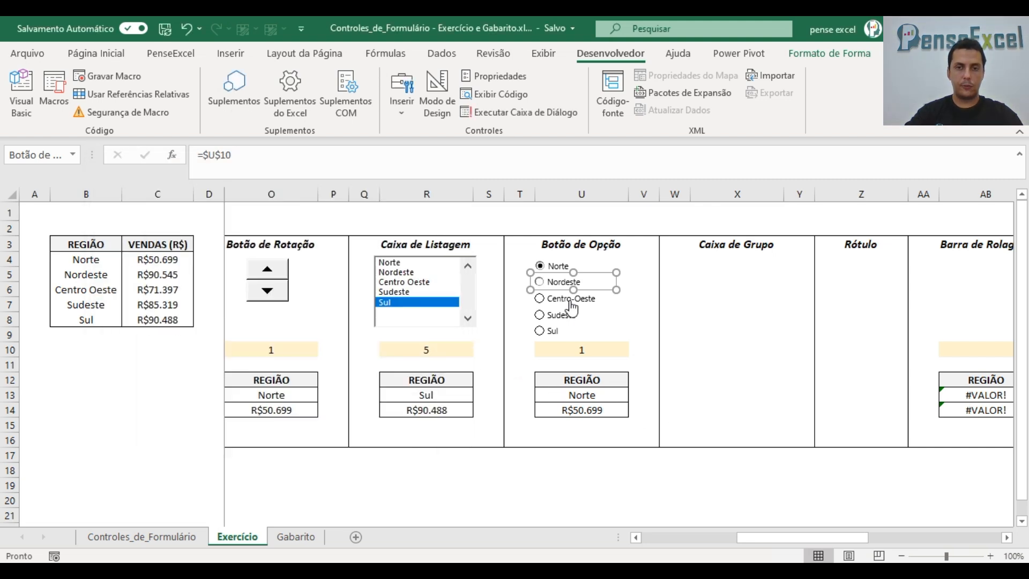
ctrl+click(572, 300)
key(ctrl+1)
click(129, 324)
click(354, 456)
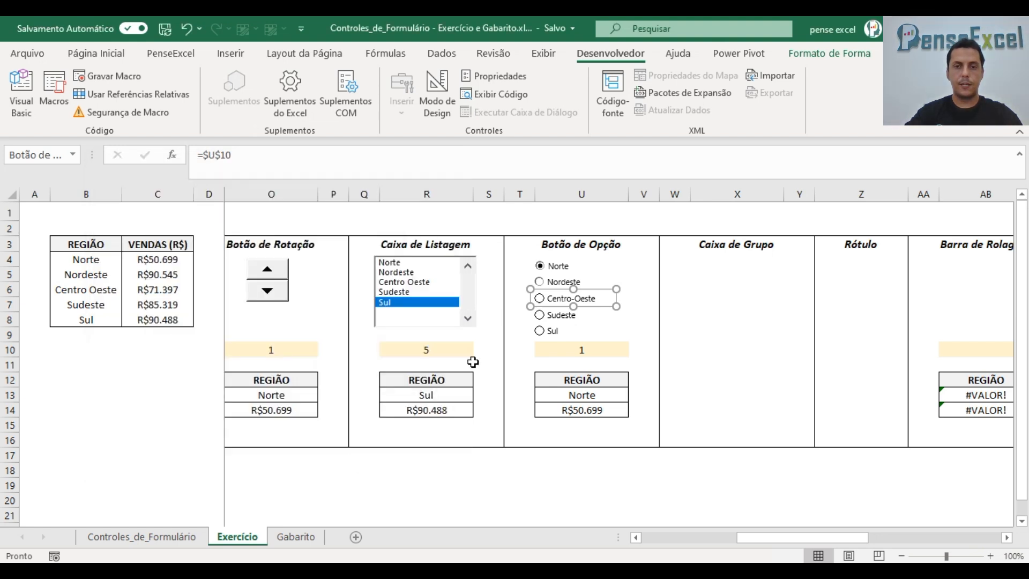
Step: Enable 3D shading on the Sudeste option button
right_click(570, 318)
key(f)
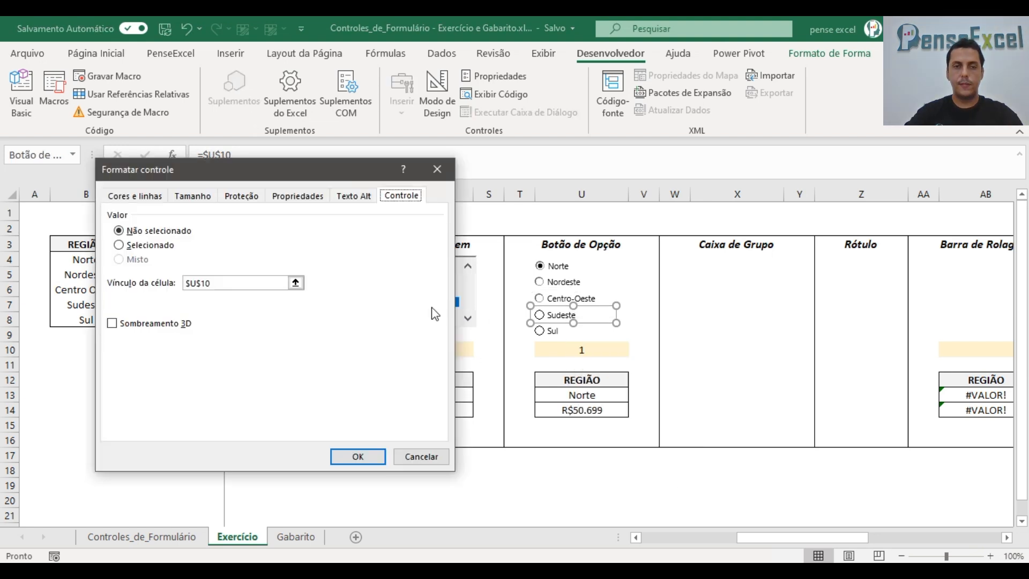
click(157, 325)
click(358, 456)
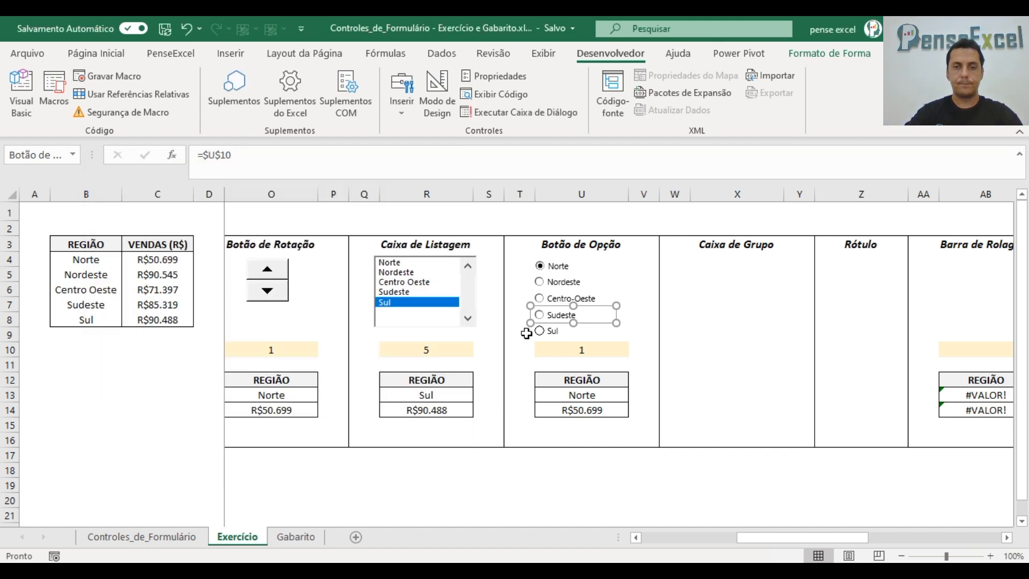
Step: Test the option buttons by selecting Nordeste, Centro-Oeste, Sudeste and Sul in turn
key(Tab)
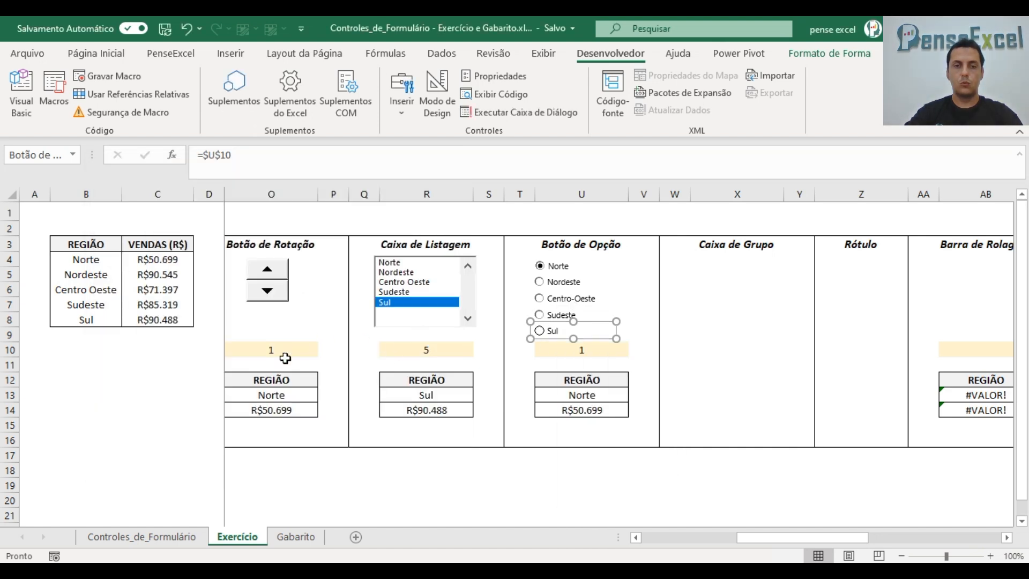
click(735, 319)
click(540, 282)
click(539, 298)
click(539, 316)
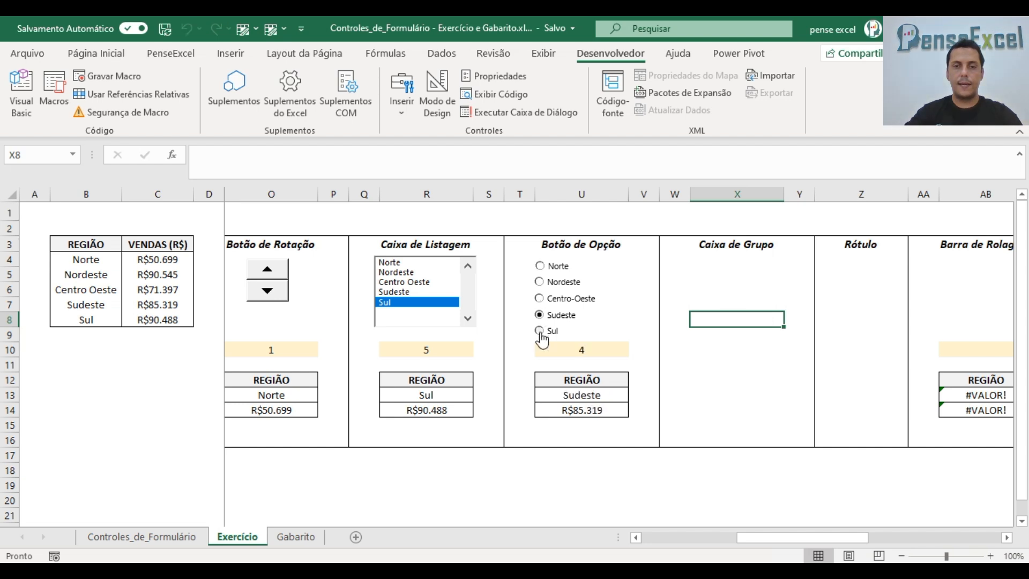
click(540, 331)
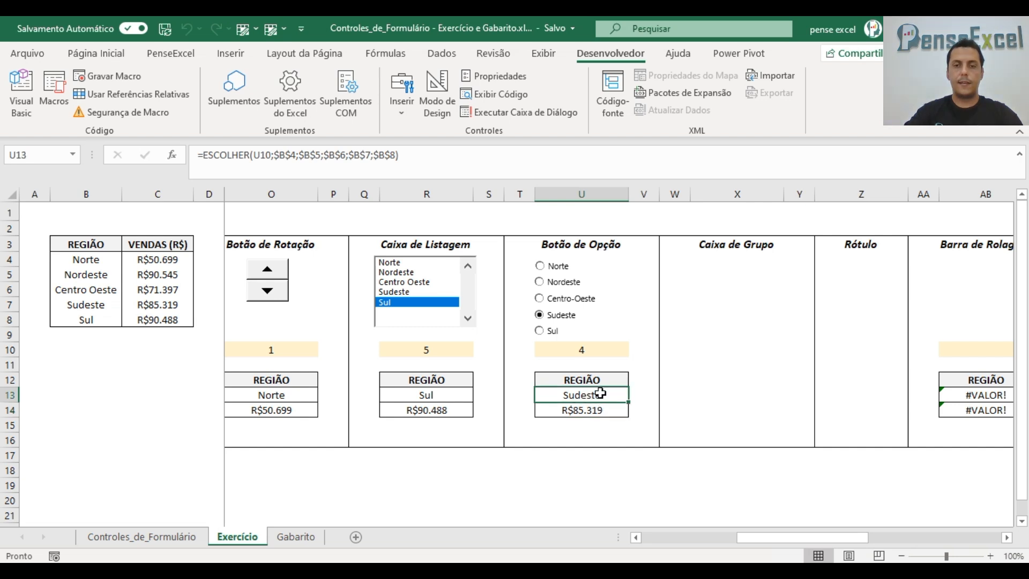
Step: Inspect the formulas behind the region in U13 and the sales value in U14
click(610, 406)
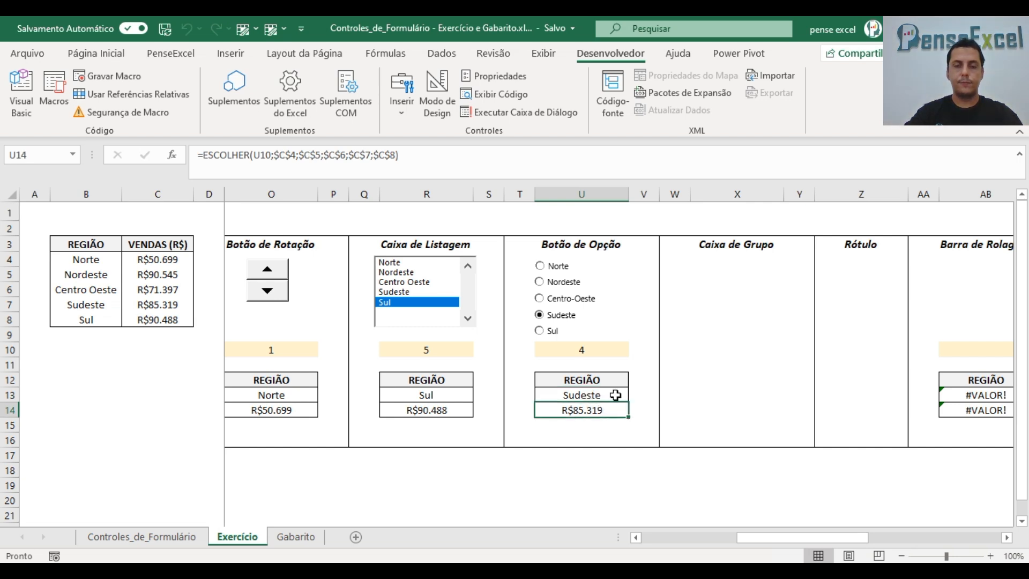
click(616, 393)
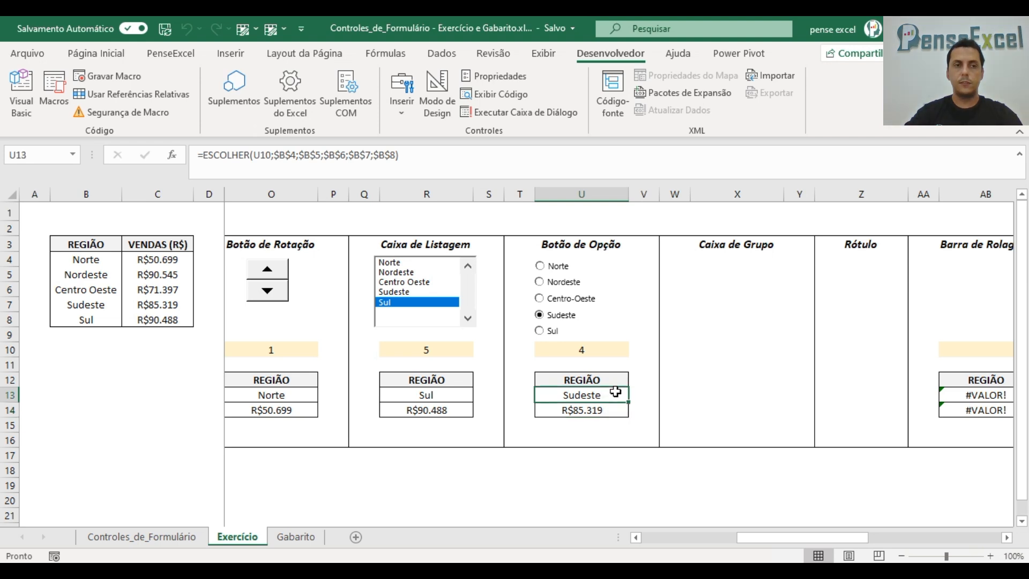
click(615, 408)
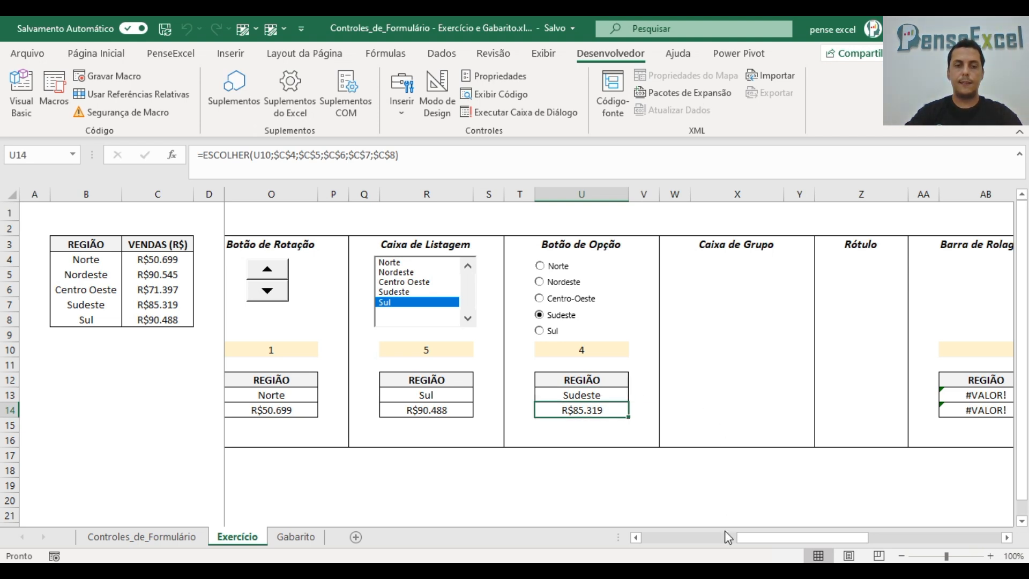
Step: Following the Caixa de Grupo exercise, insert a group box below that title on the Exercício sheet and caption it "Dados de Cadastro"
click(157, 539)
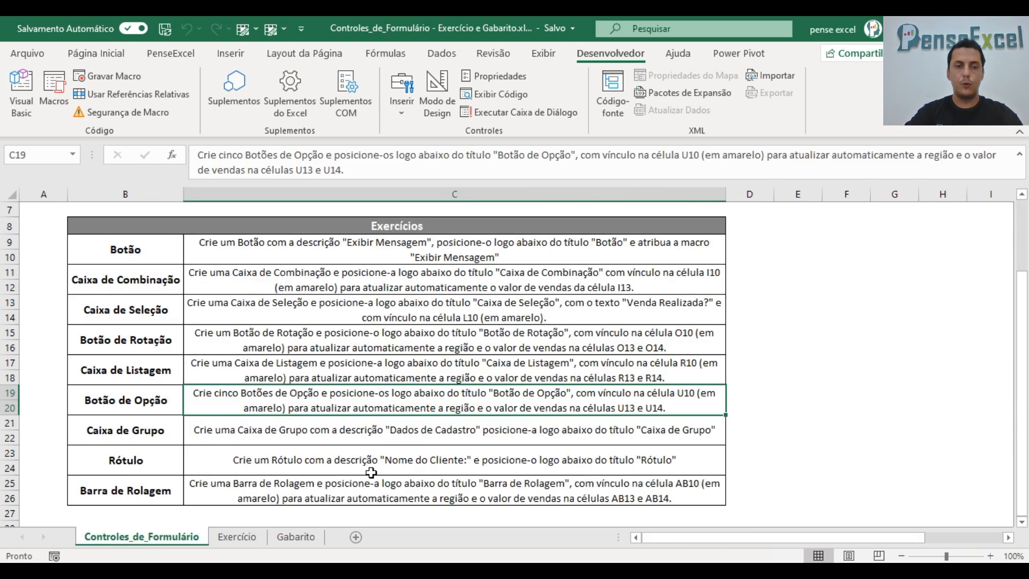
click(263, 436)
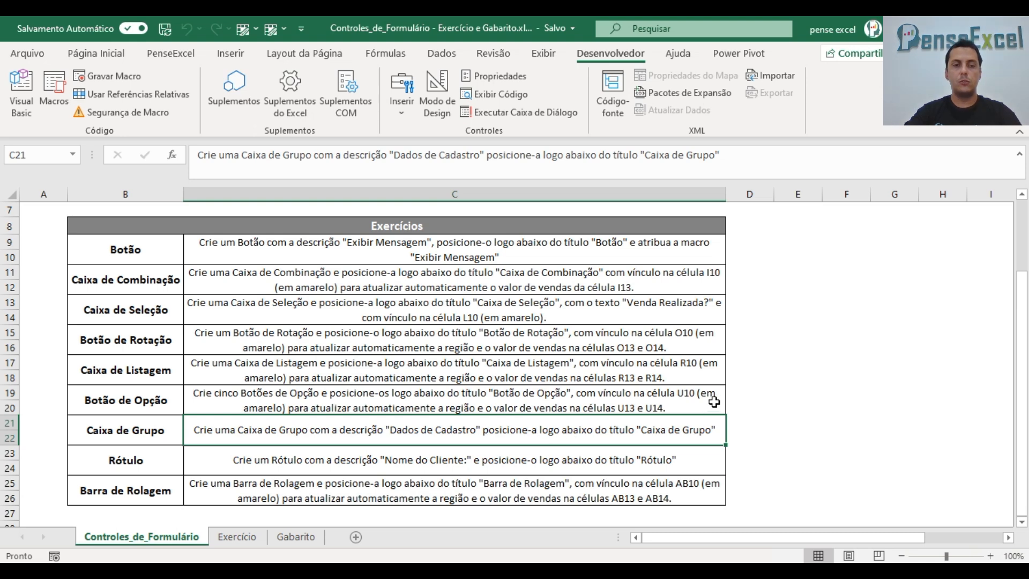
click(236, 536)
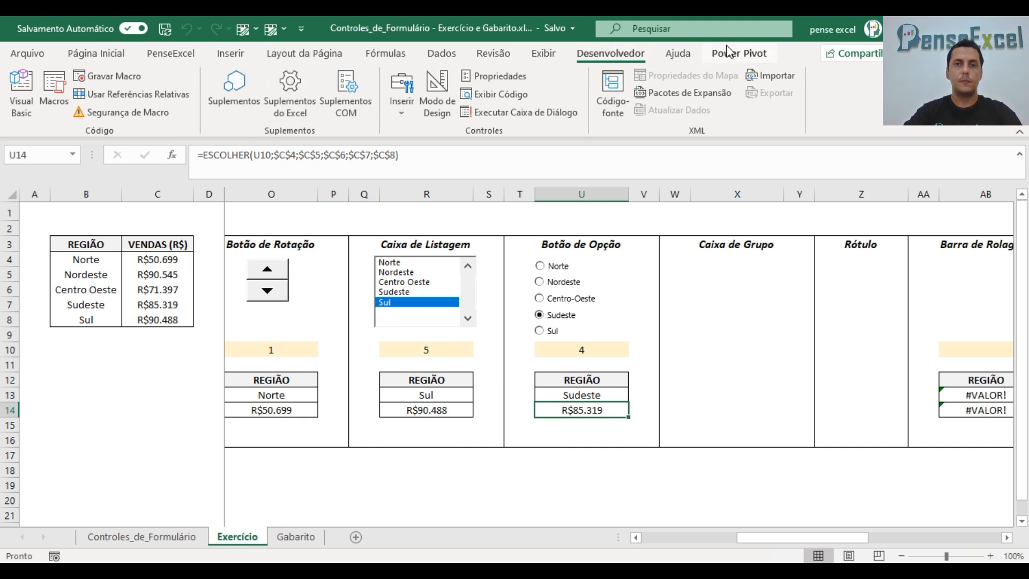
click(400, 111)
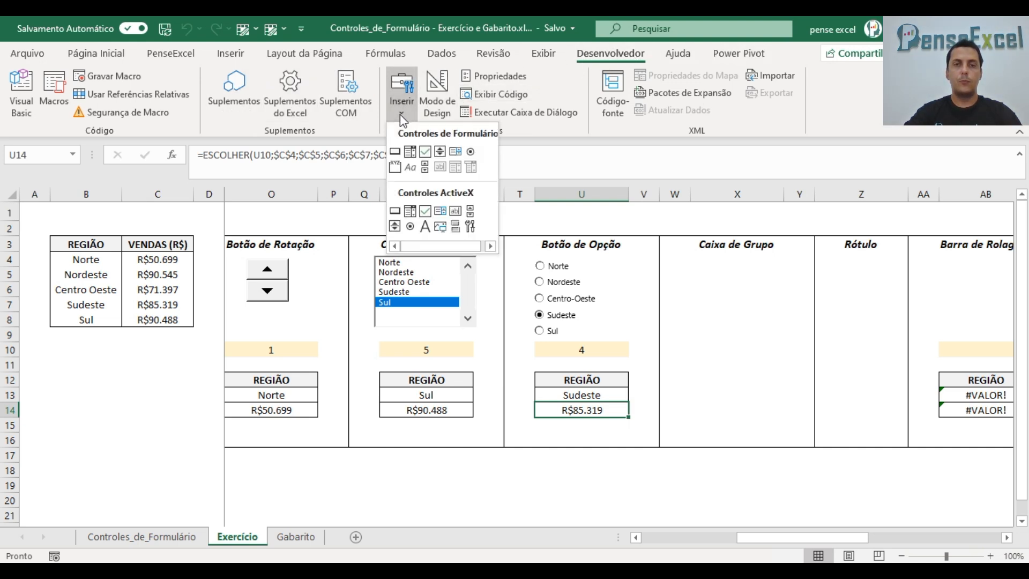
click(395, 168)
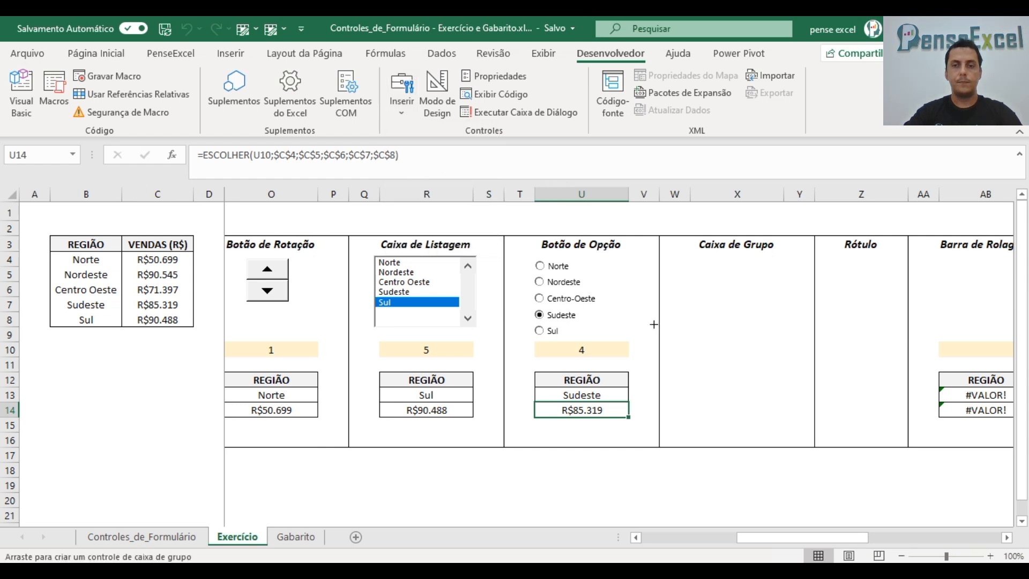
drag(684, 268, 798, 335)
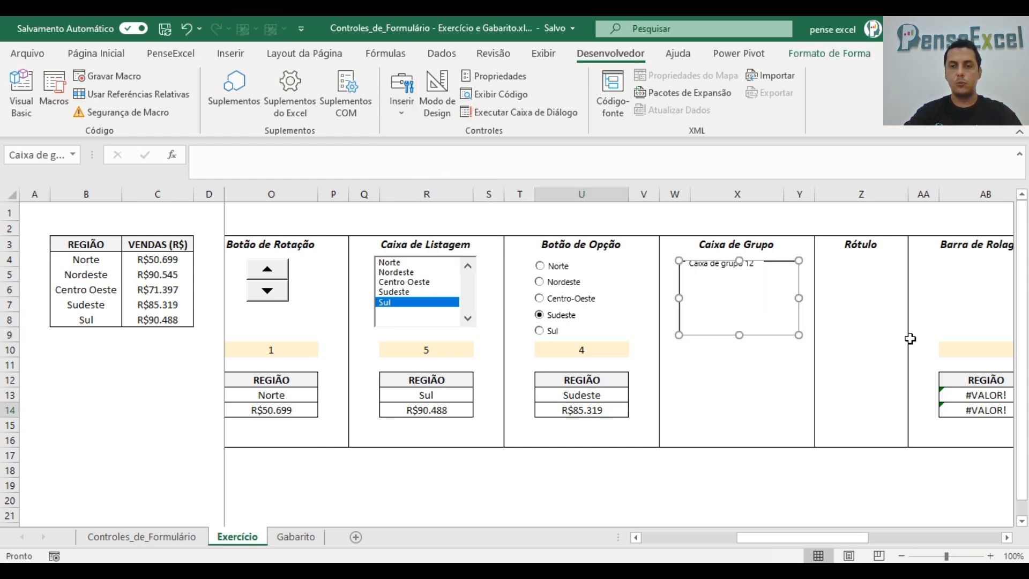
click(703, 266)
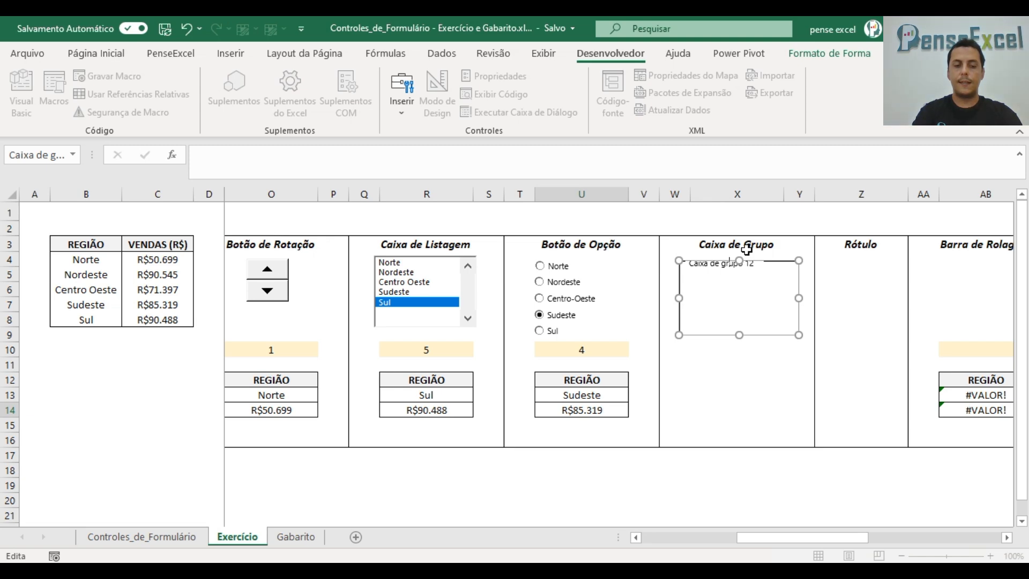
click(906, 276)
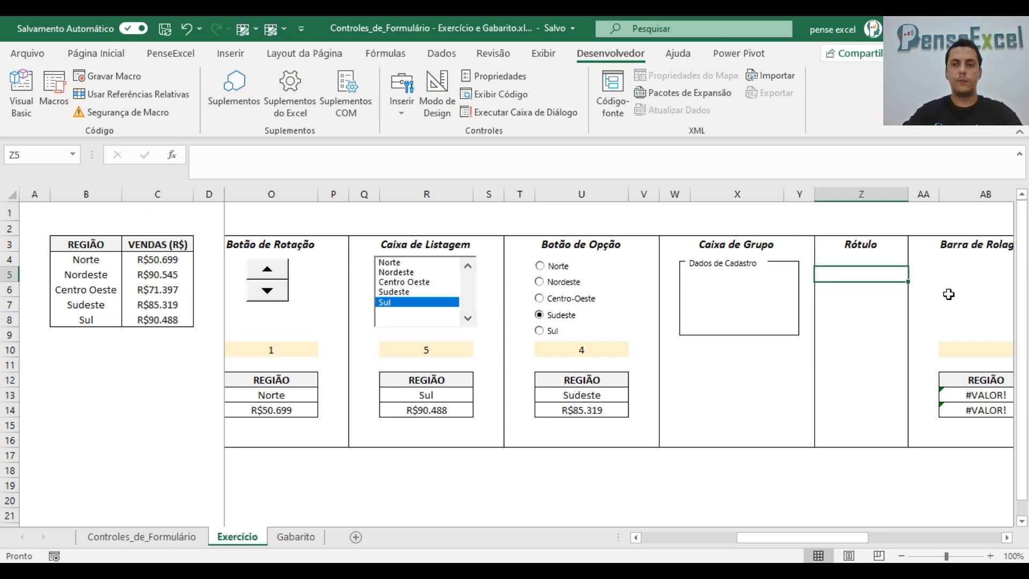
Step: Following the Rótulo exercise, insert a label below that title on the Exercício sheet and set its text to "Nome do Cliente:"
click(144, 537)
click(386, 456)
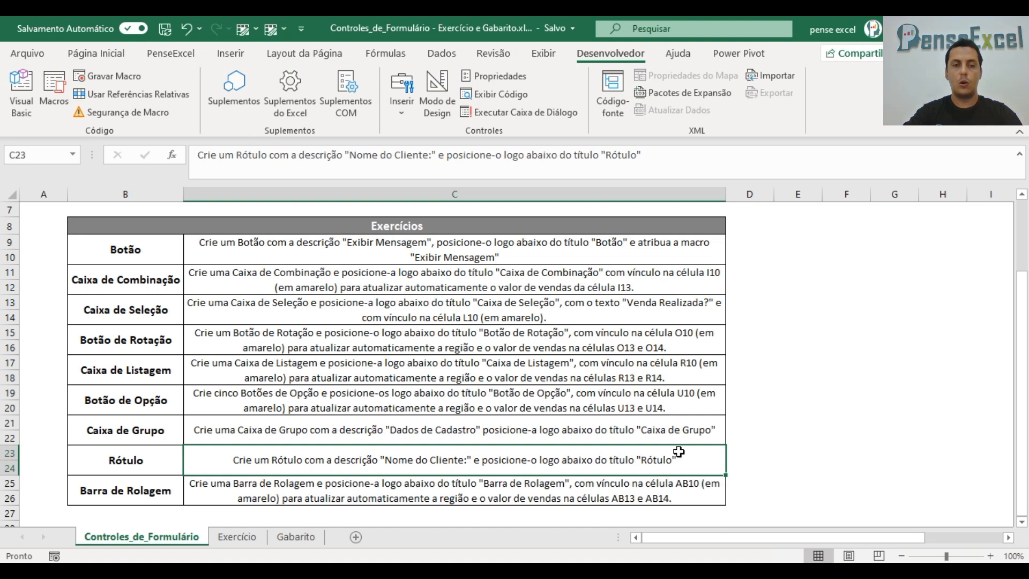
click(237, 537)
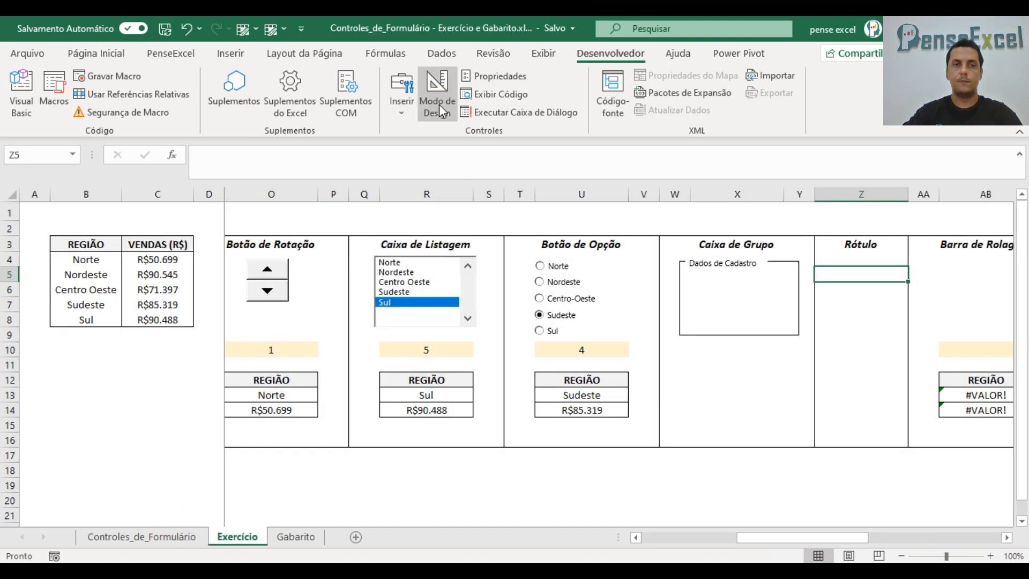
click(407, 108)
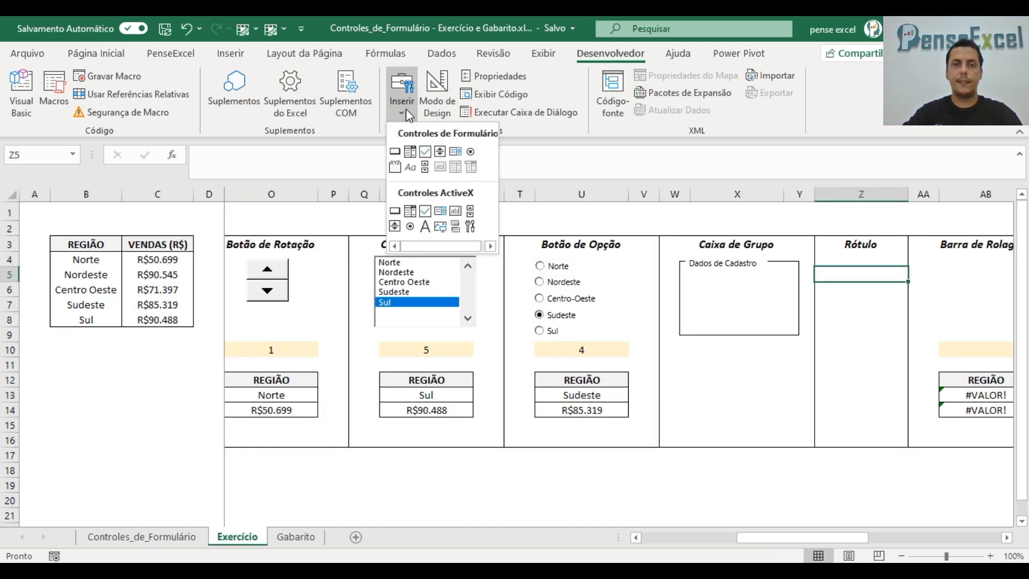
click(411, 168)
mouse_move(825, 289)
mouse_down()
mouse_move(867, 302)
mouse_move(870, 260)
mouse_up()
click(873, 270)
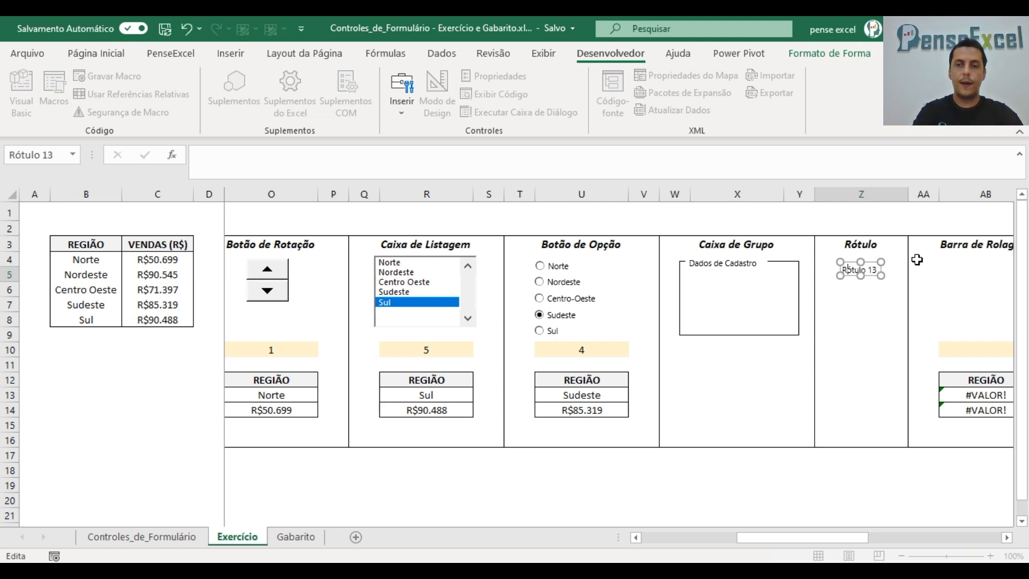
key(Left)
key(Left)
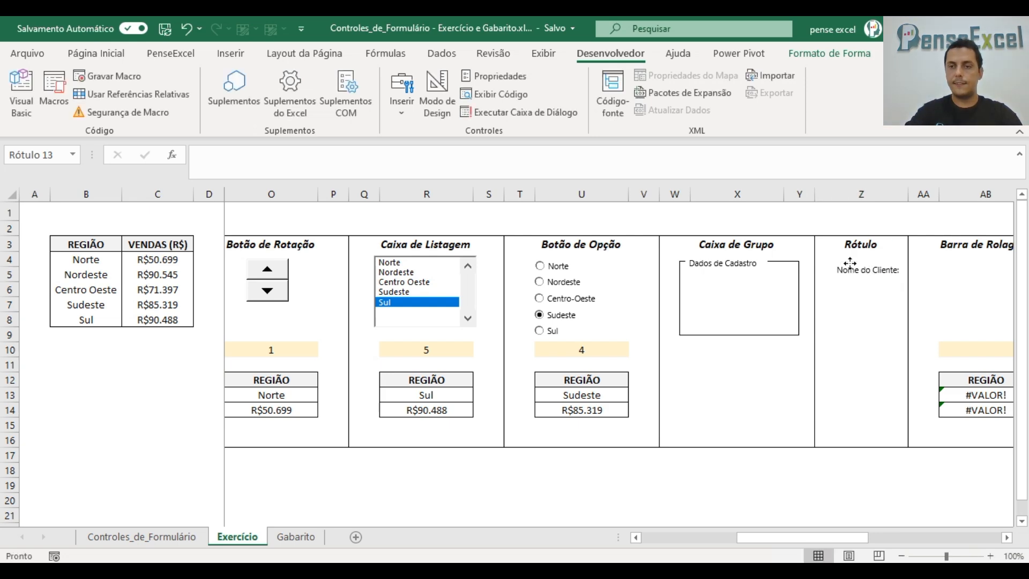
click(878, 304)
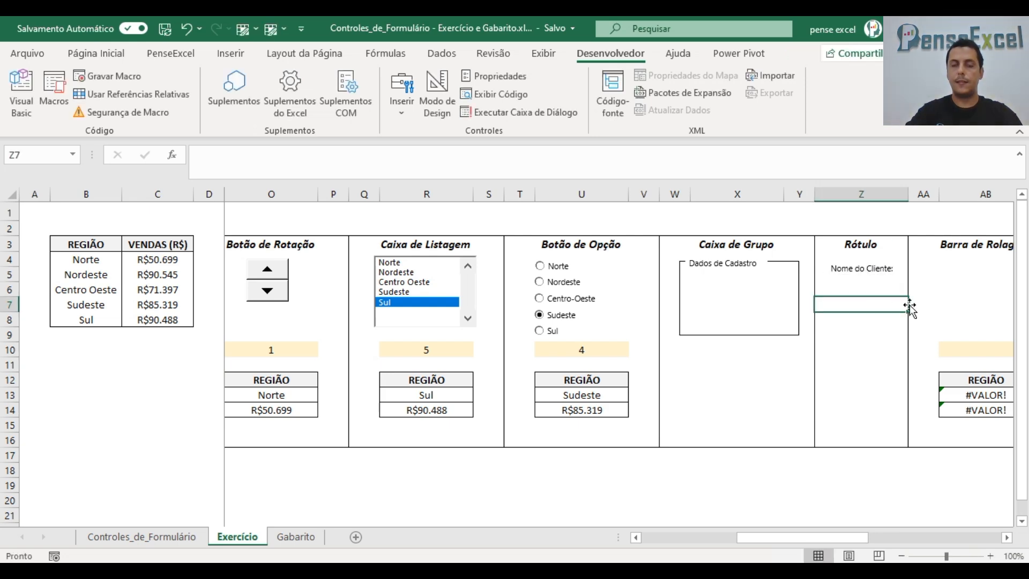
right_click(875, 264)
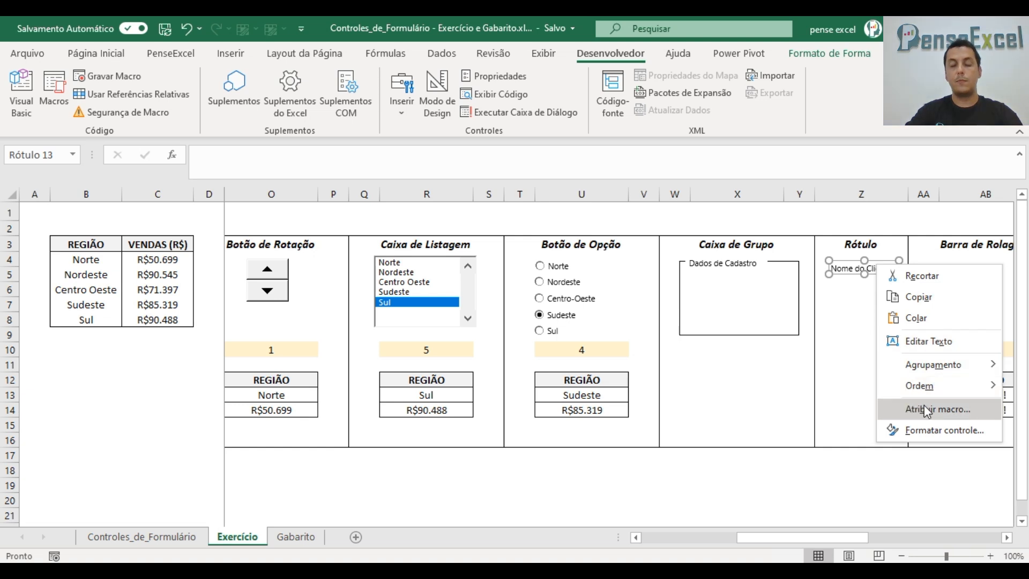
key(Escape)
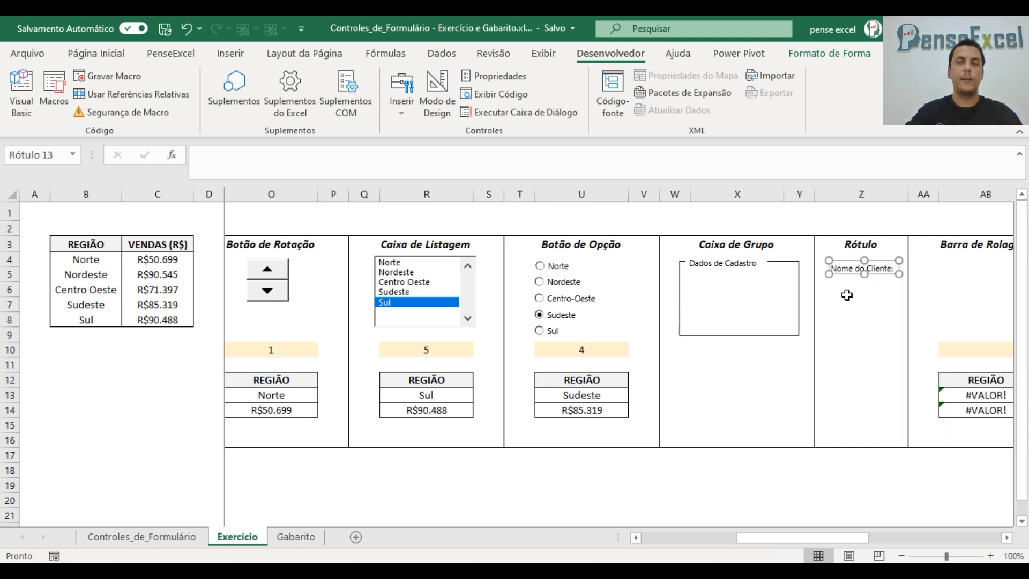
click(848, 290)
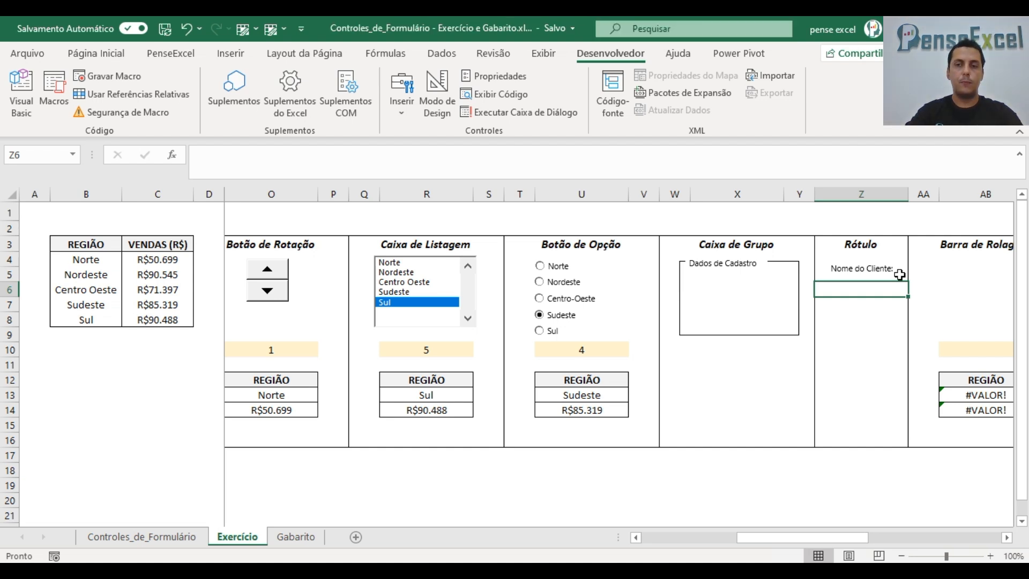
Step: Read the Barra de Rolagem exercise and insert a scroll bar form control below that title on the Exercício sheet
click(964, 263)
drag(750, 537, 789, 538)
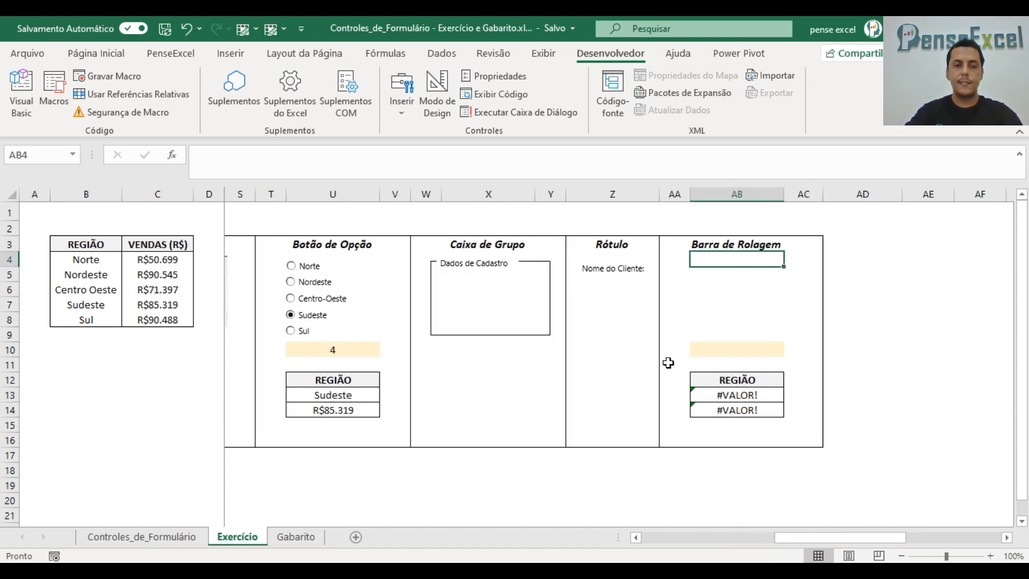
click(134, 538)
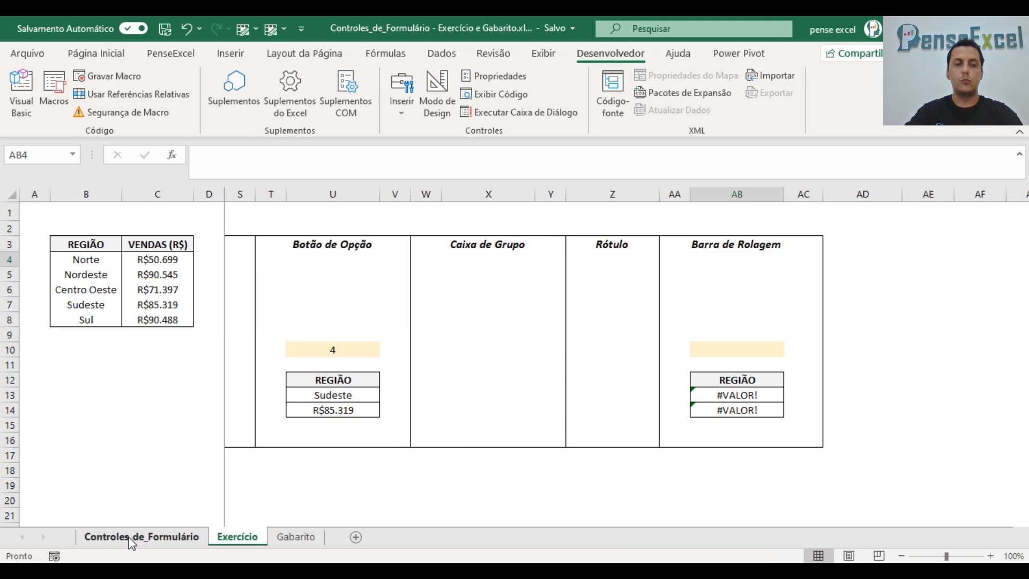
click(295, 491)
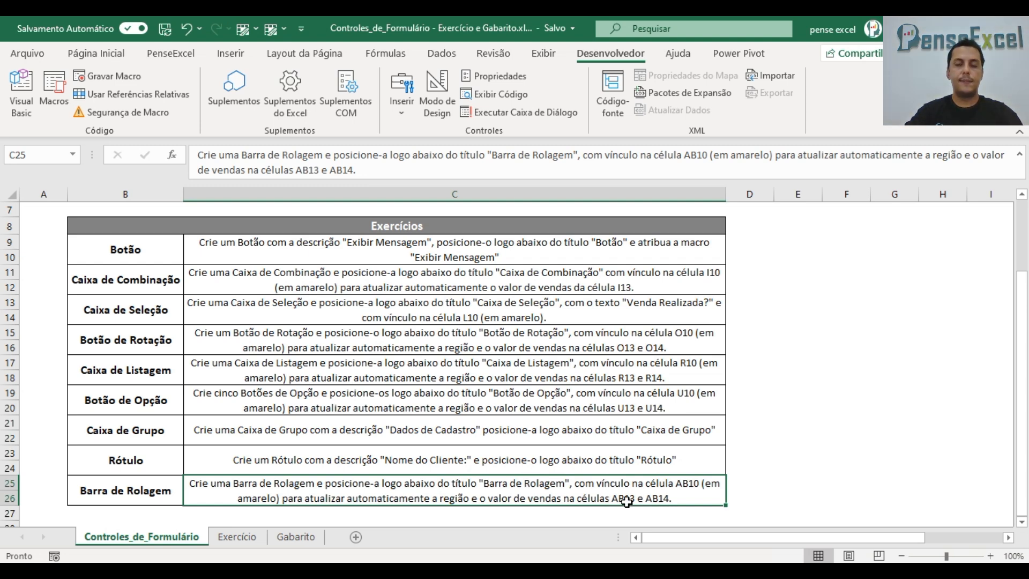
click(236, 537)
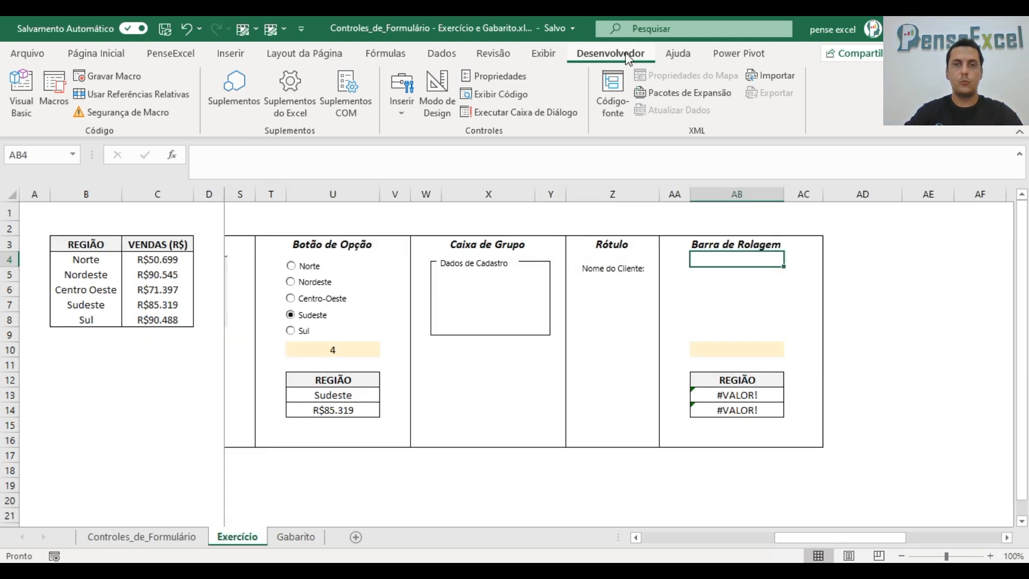
click(401, 114)
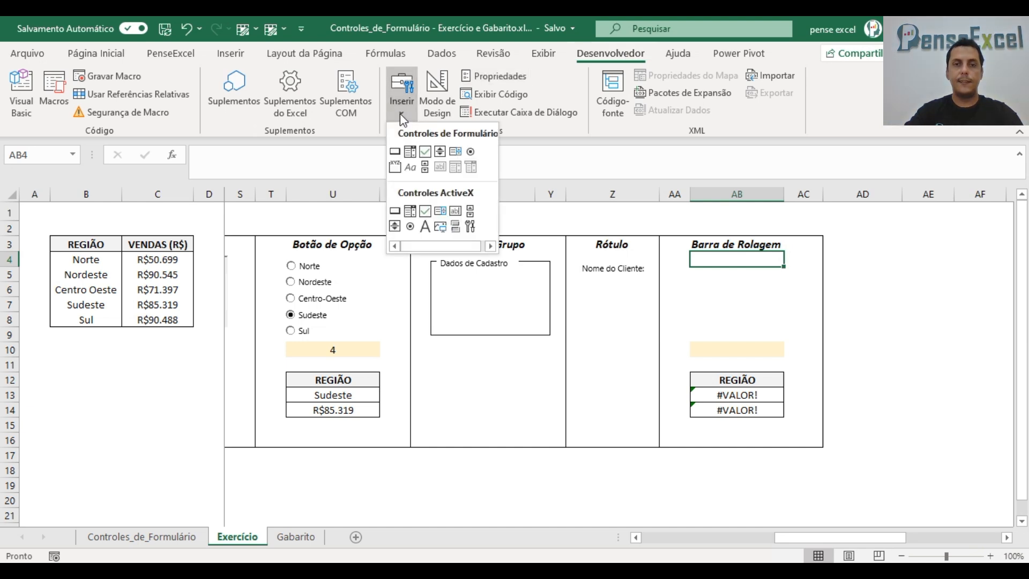
click(426, 167)
drag(688, 273, 761, 490)
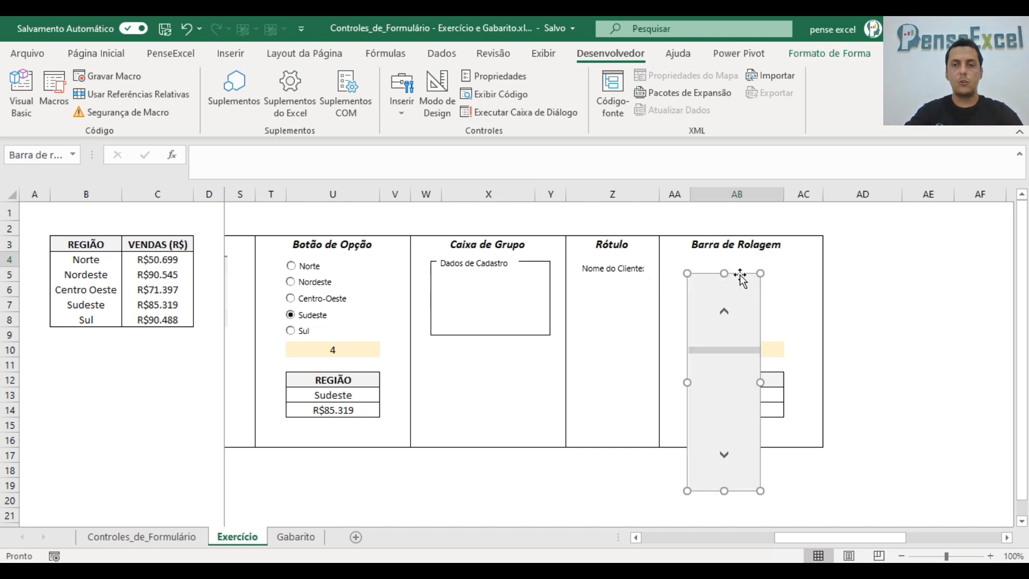
Step: Reshape the scroll bar into a flat horizontal bar spanning the width of the Barra de Rolagem block, across rows 4 to 6
mouse_move(742, 273)
mouse_down()
mouse_move(761, 259)
mouse_move(750, 266)
mouse_up()
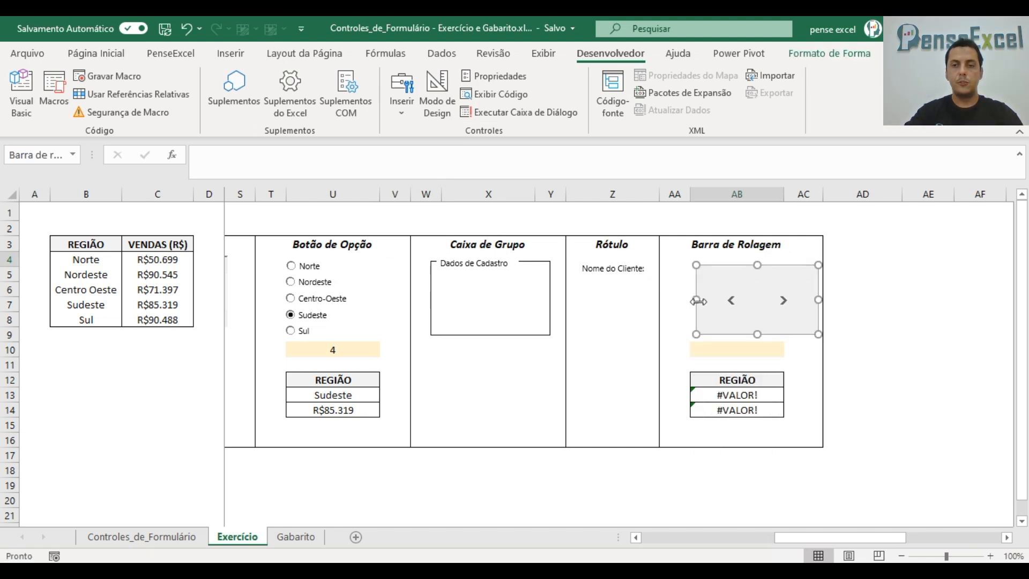
drag(697, 301, 666, 300)
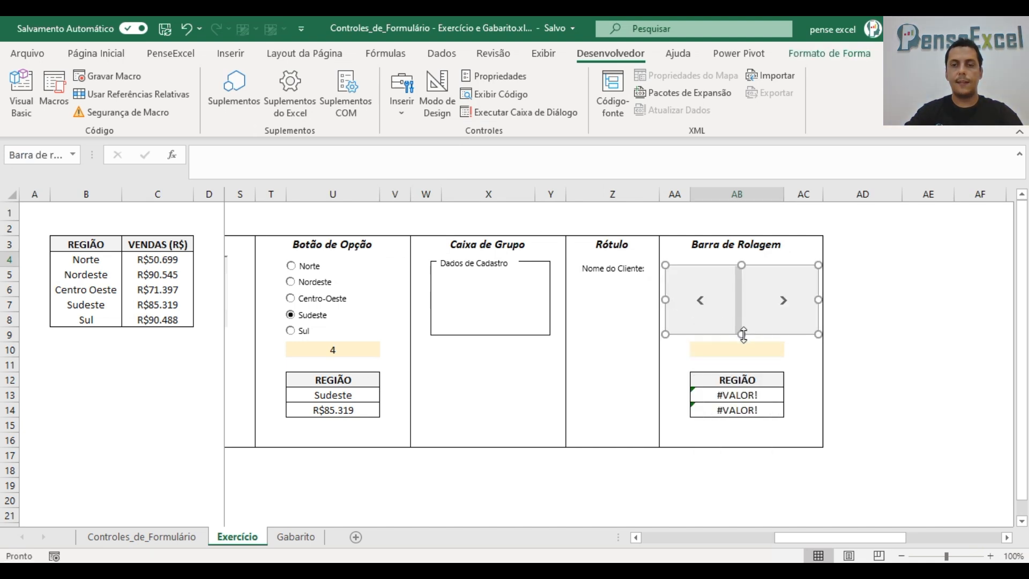
drag(738, 334, 739, 301)
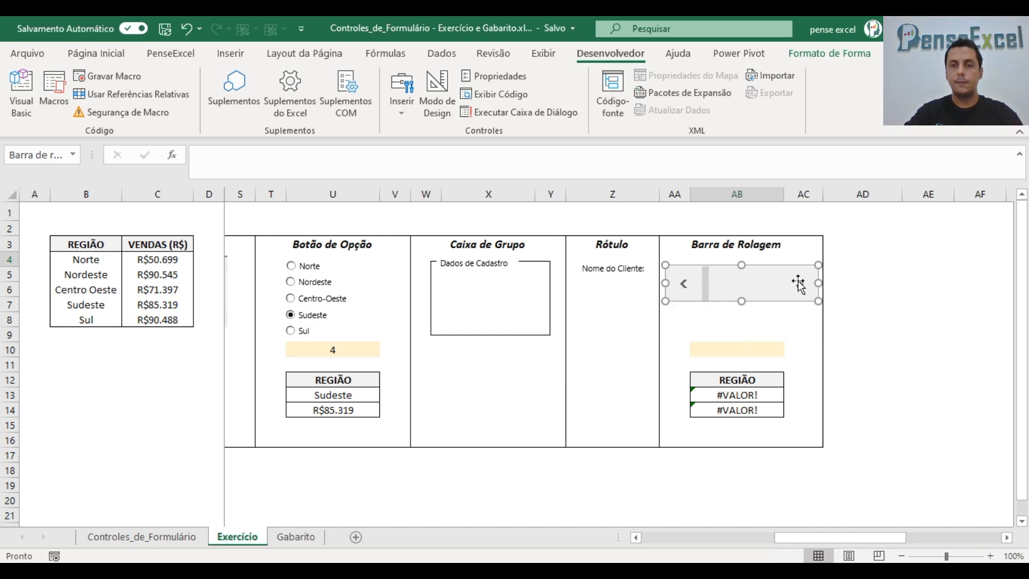
Step: Open the scroll bar's control formatting settings and set its minimum value to 1 and maximum value to 5
right_click(761, 270)
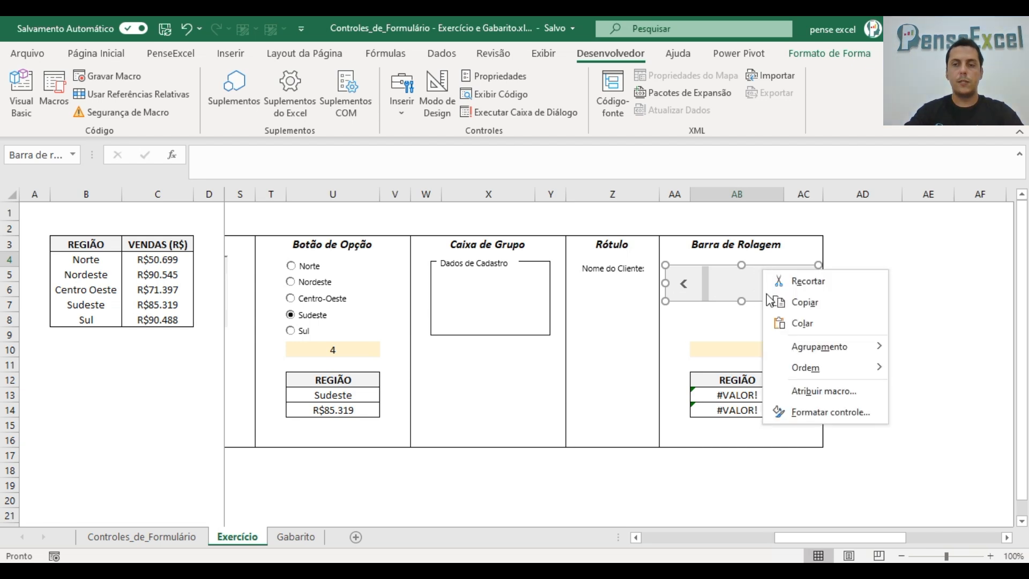
click(828, 414)
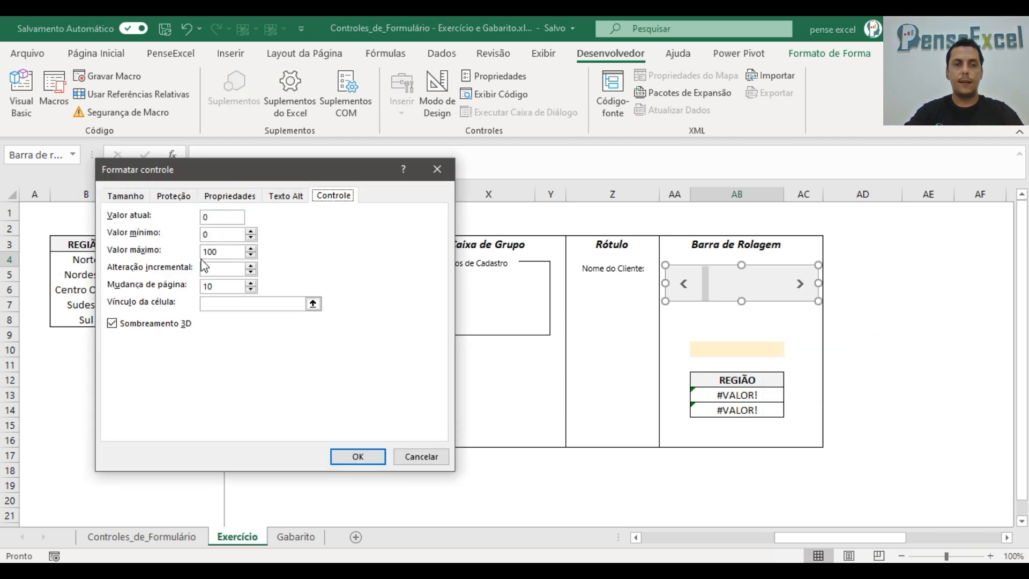
drag(246, 172, 311, 169)
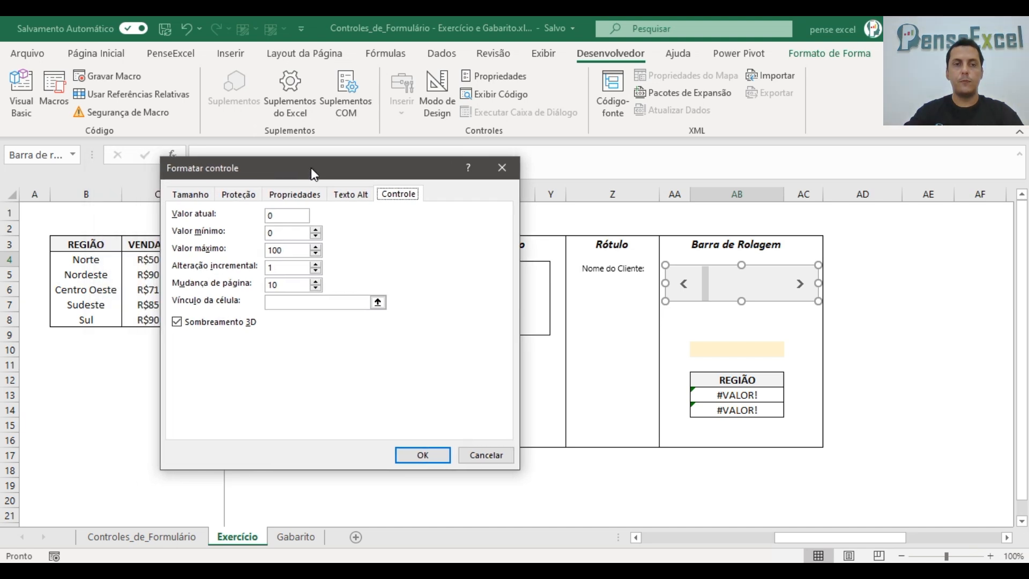
click(288, 233)
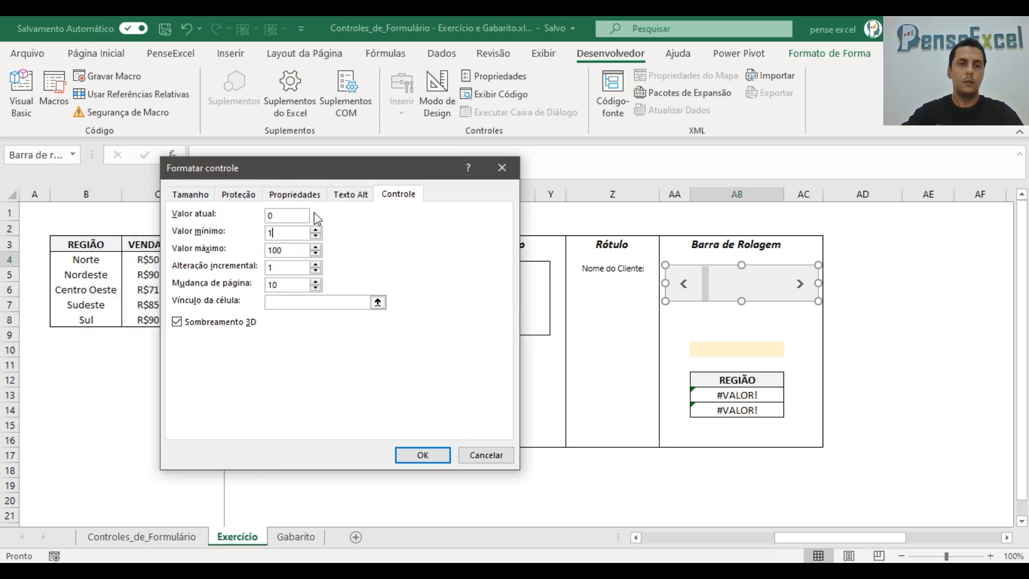
key(Tab)
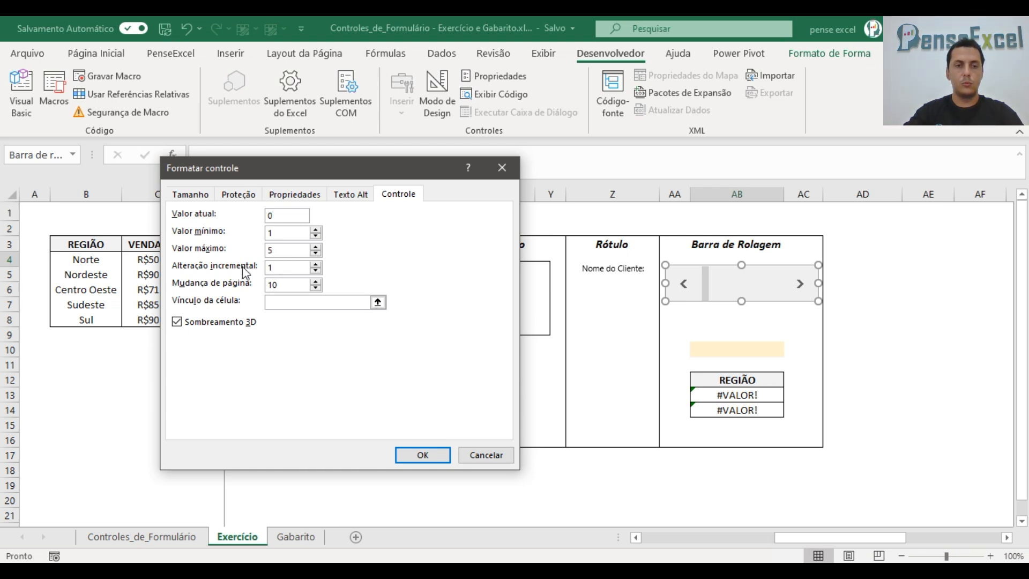
Step: Link the scroll bar to cell AB10, apply the control settings and deselect the scroll bar
click(378, 303)
click(753, 349)
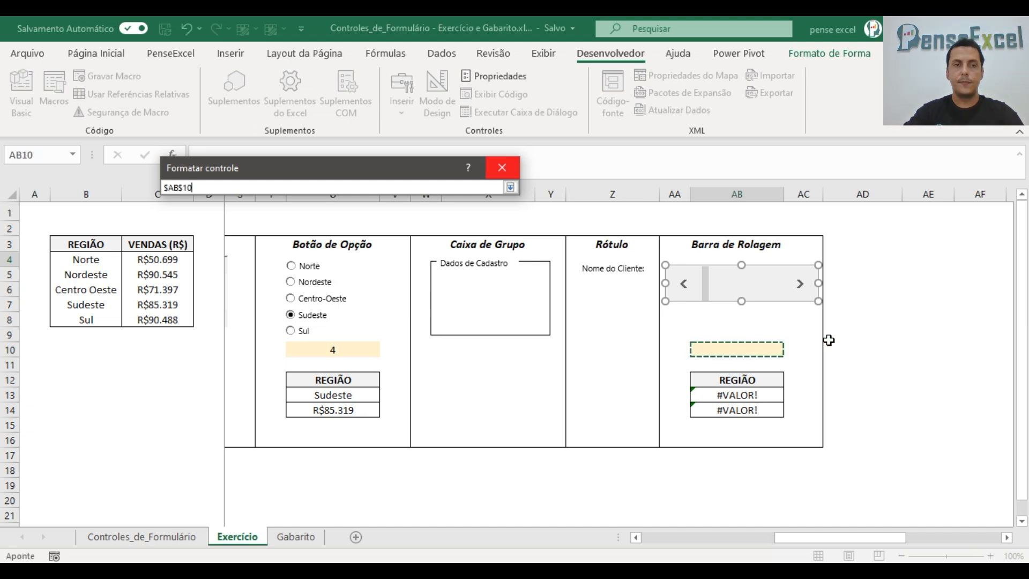
click(511, 187)
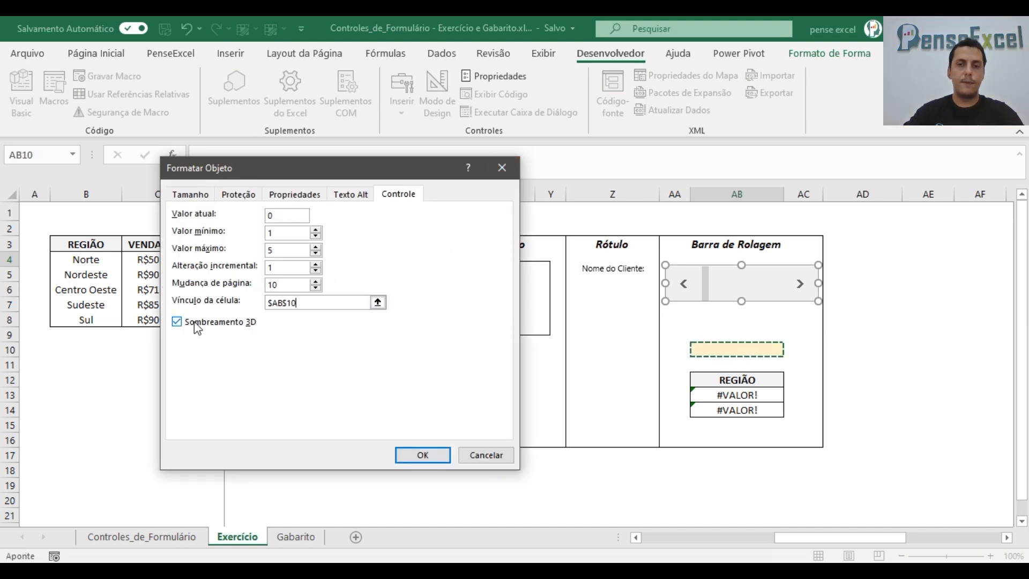
click(422, 454)
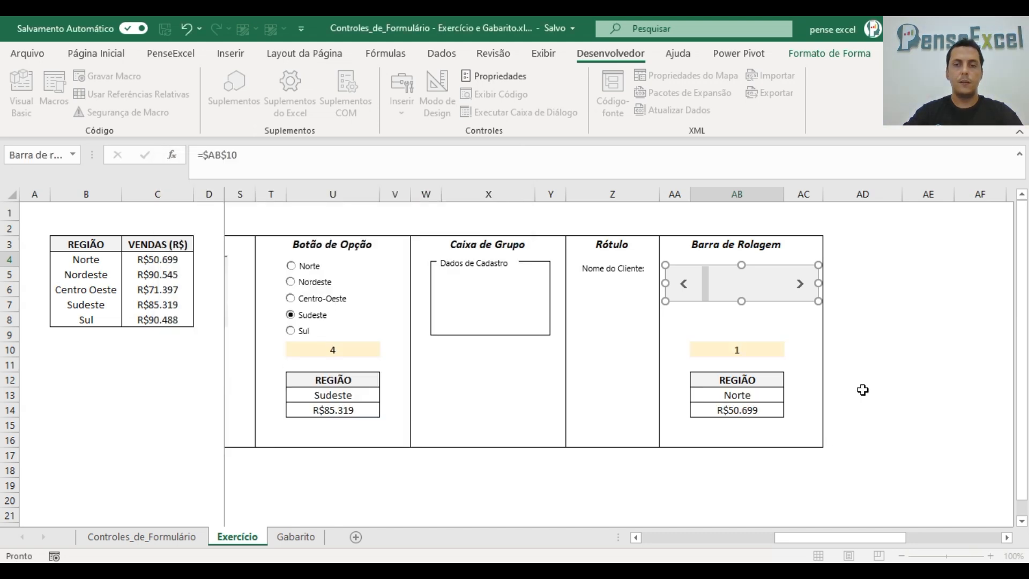
click(871, 335)
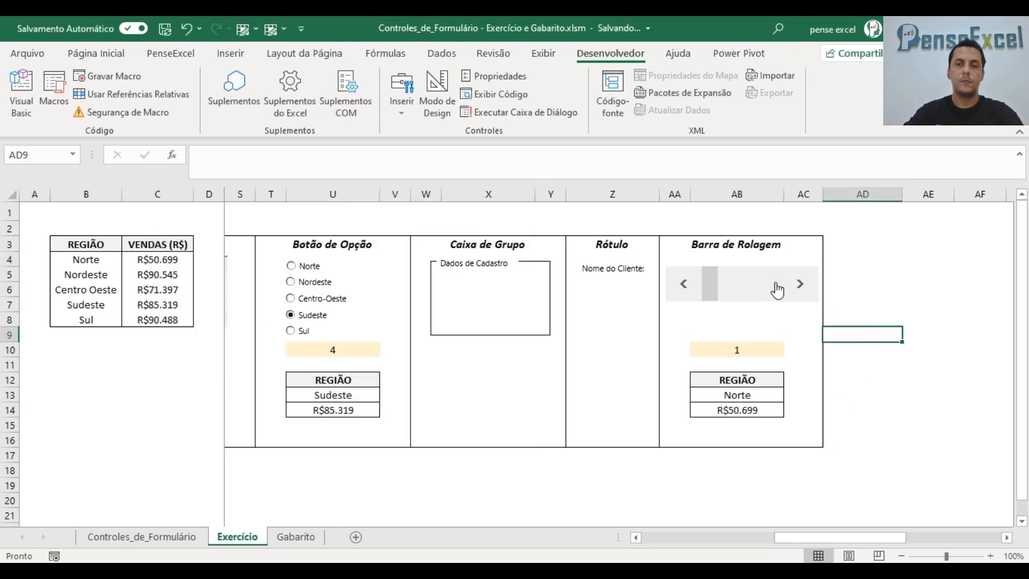
Step: Test the scroll bar by stepping it one value at a time up to 5 and back down to 1
click(801, 284)
click(802, 284)
click(802, 285)
click(802, 284)
click(684, 284)
click(684, 284)
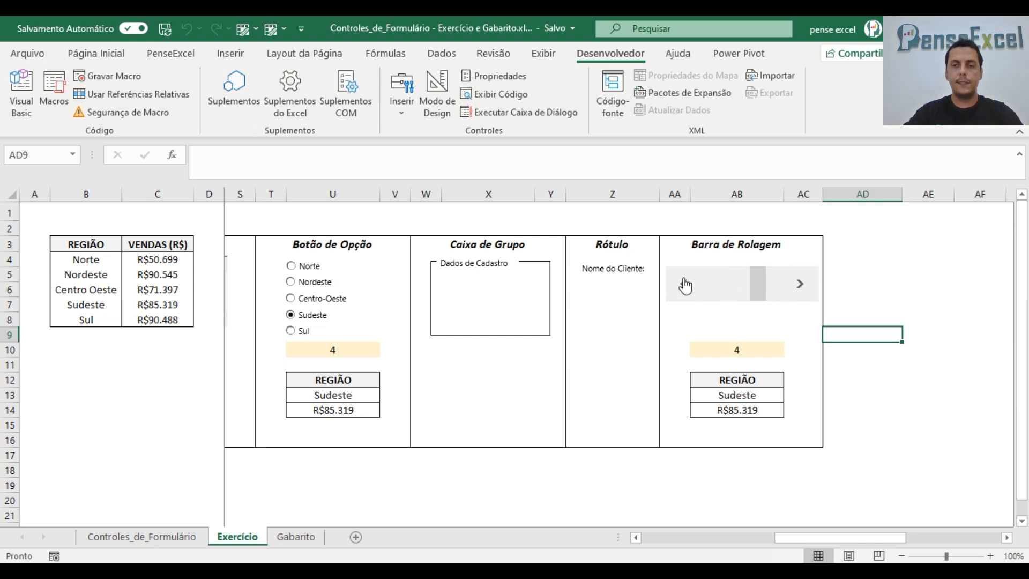
click(684, 284)
click(684, 284)
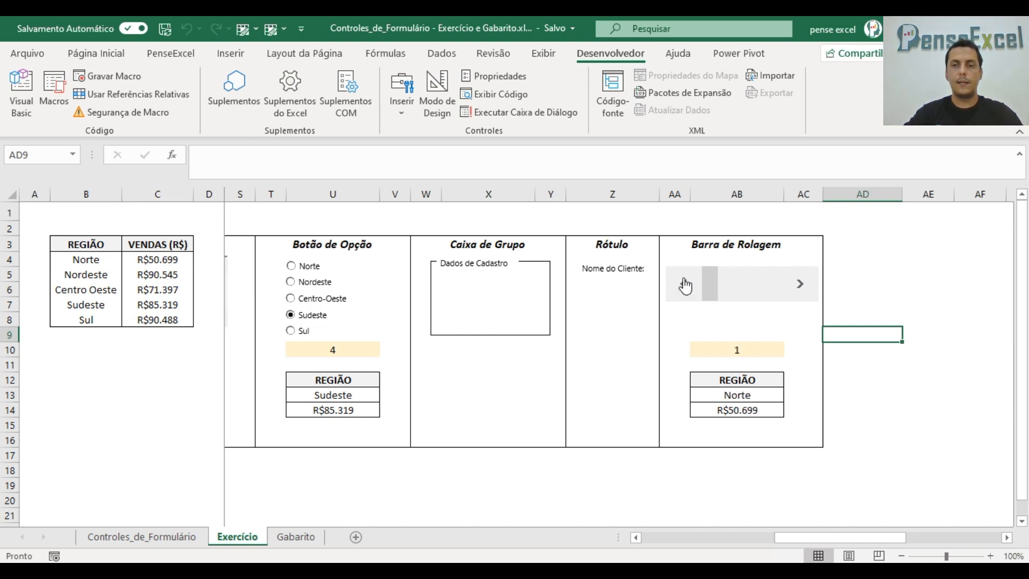
Step: Step the scroll bar up to its maximum of 5 and check the value in linked cell AB10
click(812, 290)
click(812, 290)
click(812, 289)
click(812, 290)
click(756, 349)
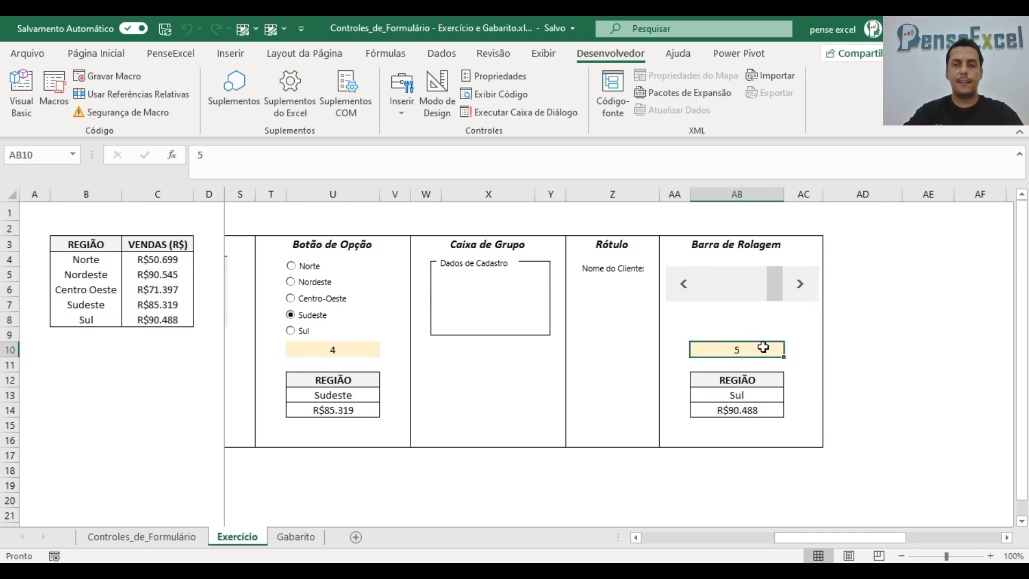
Step: Step the scroll bar down to 1 and up to 2, and inspect the ESCOLHER formulas in AB13 and AB14
click(687, 288)
click(687, 287)
click(686, 287)
click(686, 288)
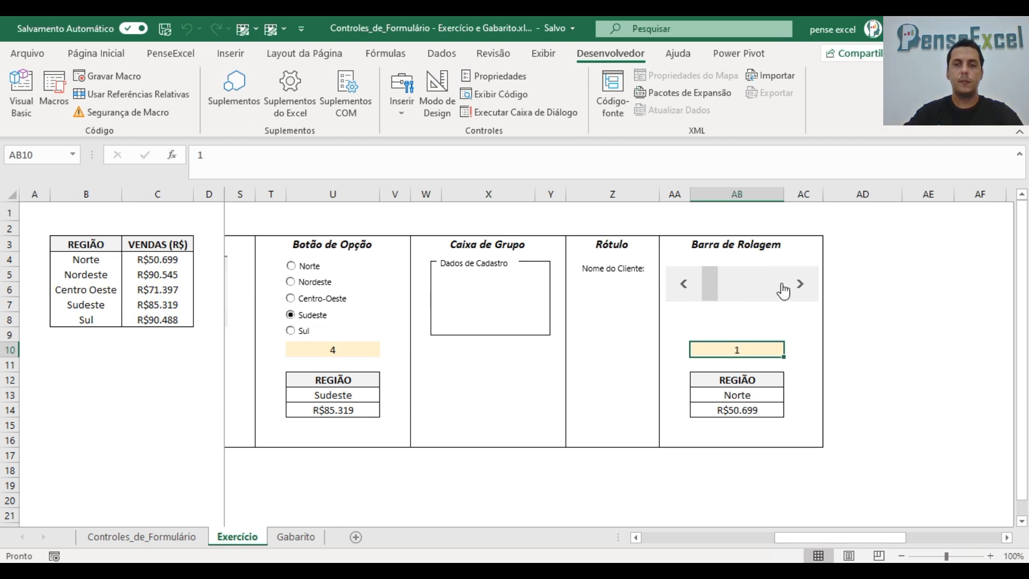
click(800, 284)
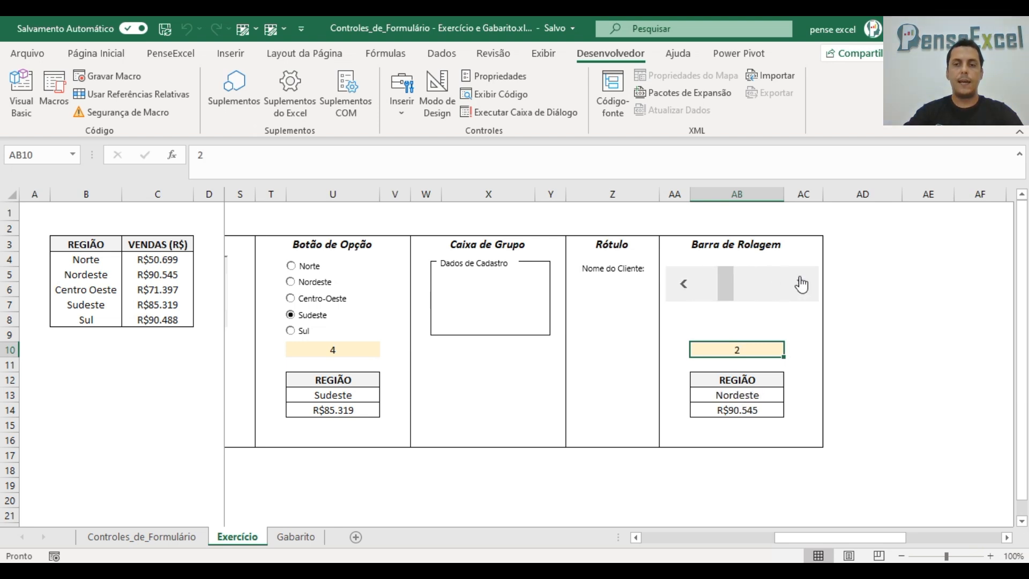
click(764, 398)
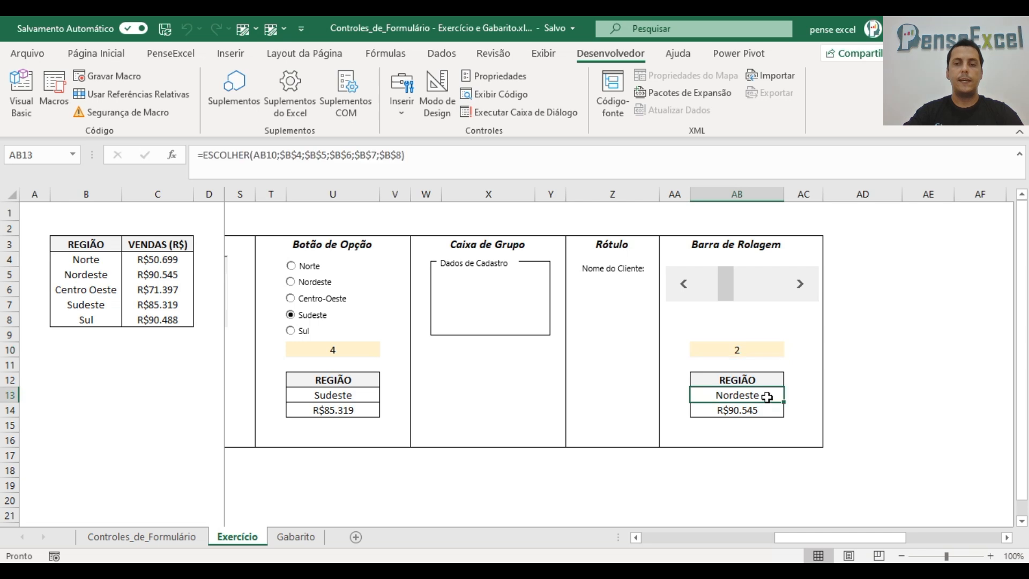
click(758, 410)
Step: Step the scroll bar up to 5 and back down to 2, and check linked cell AB10
click(800, 286)
click(800, 292)
click(800, 293)
click(682, 284)
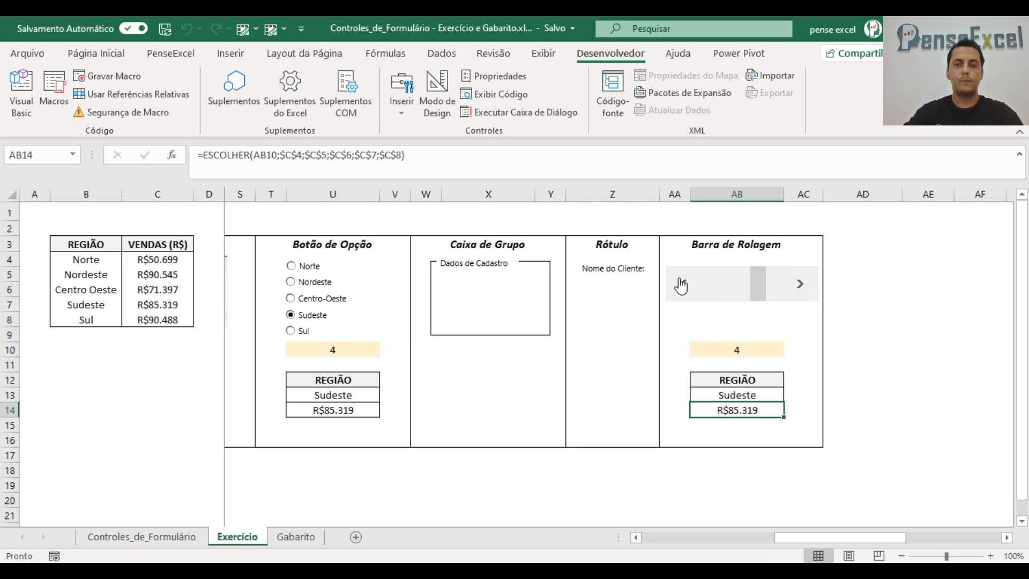
click(681, 286)
click(681, 286)
click(759, 351)
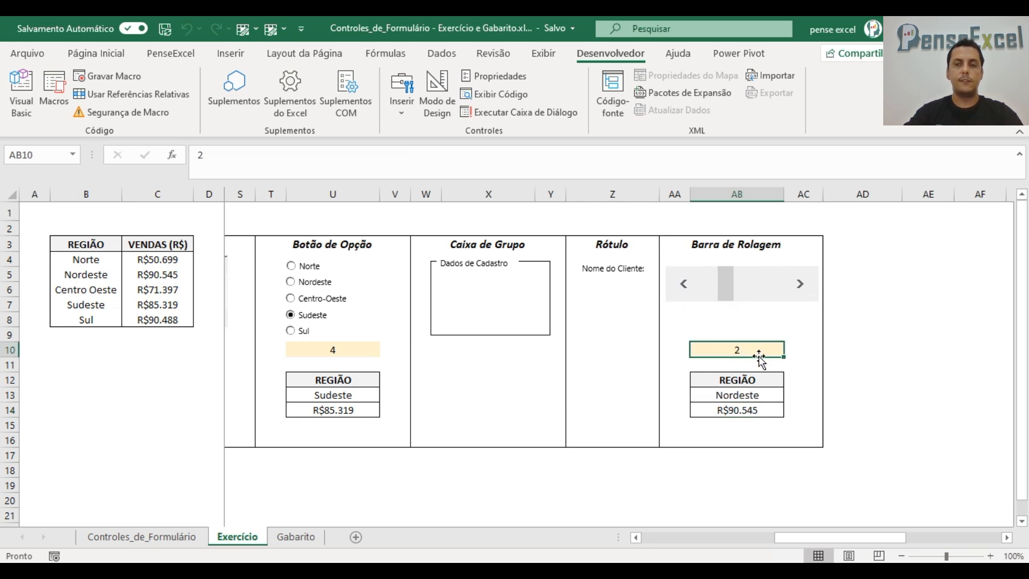
Step: Step the scroll bar down to 1 and up to 4 to select the Sudeste region
click(682, 284)
click(800, 287)
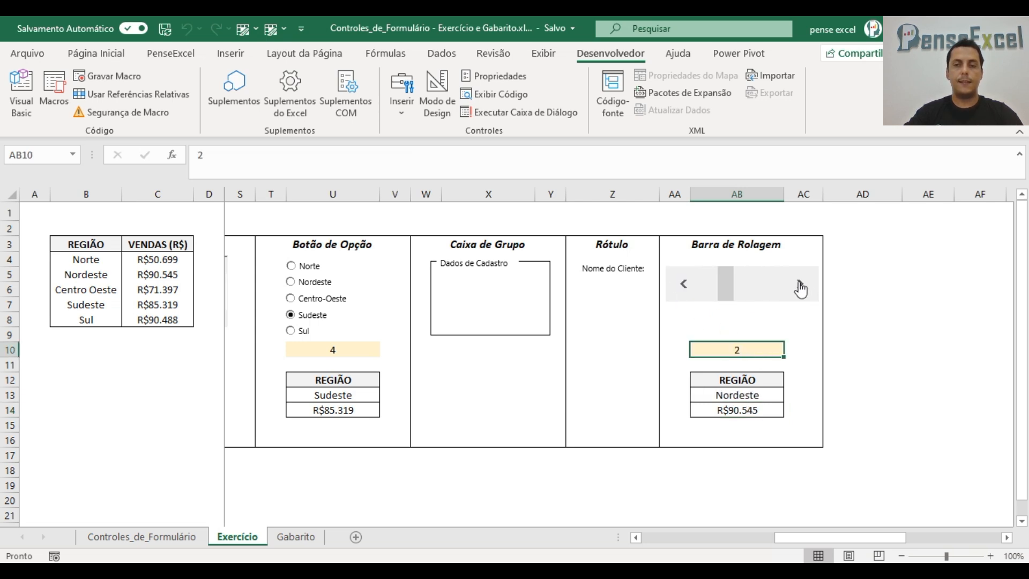
click(800, 287)
click(799, 287)
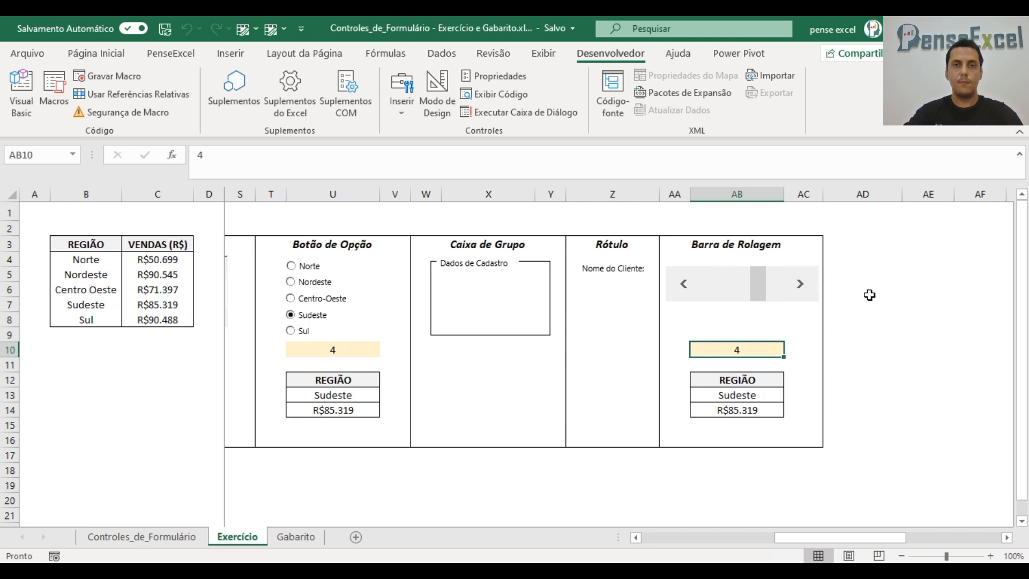